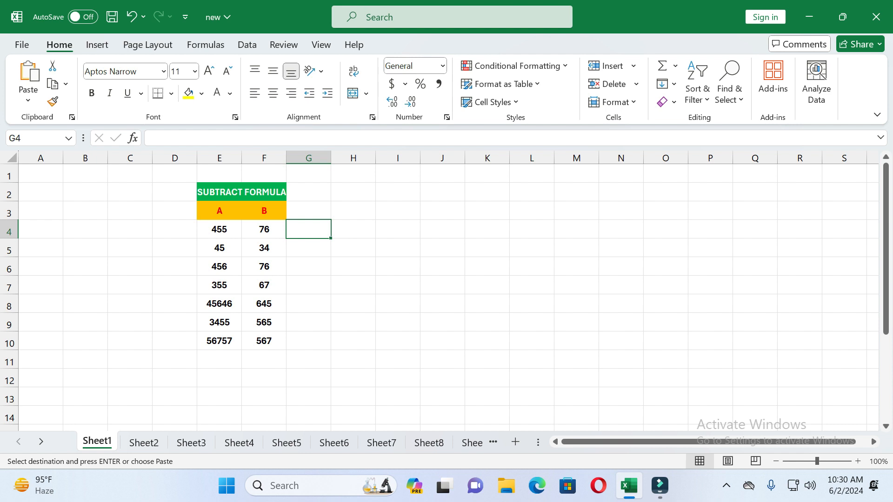
# Enter a formula in G4 that subtracts F4 from E4 (=E4-F4)
pyautogui.write('=')
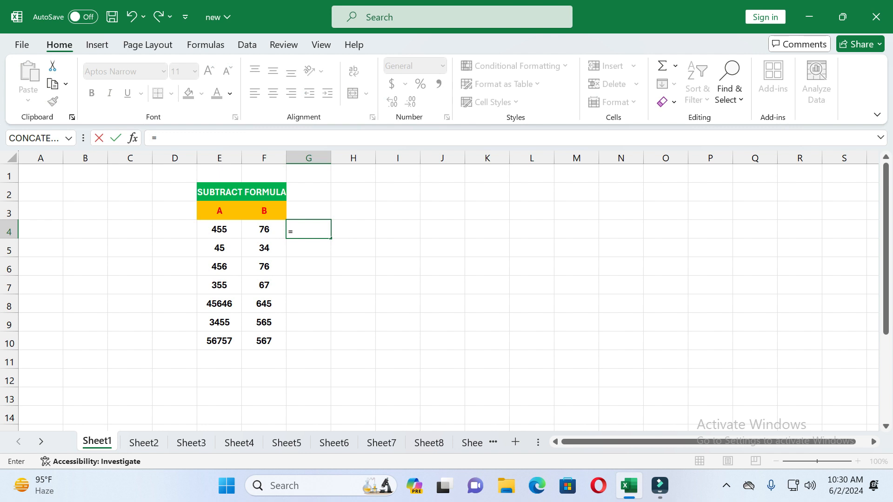
pyautogui.click(219, 230)
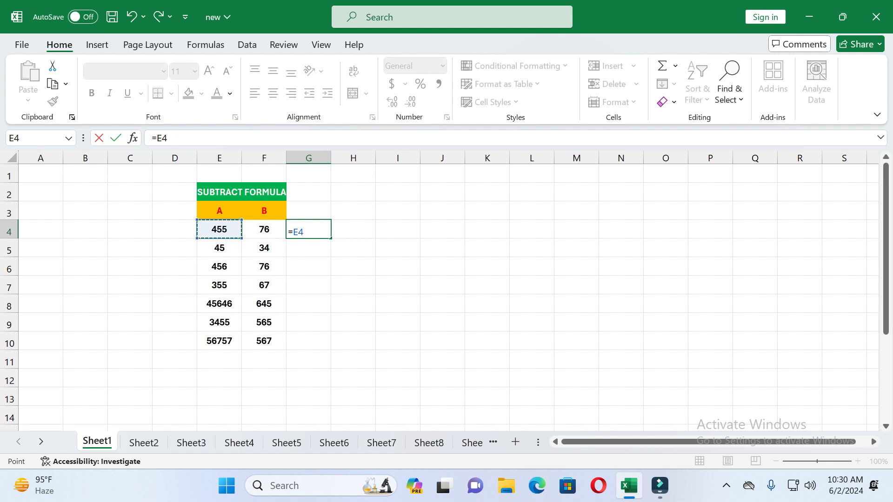
pyautogui.write('-')
pyautogui.press('Left')
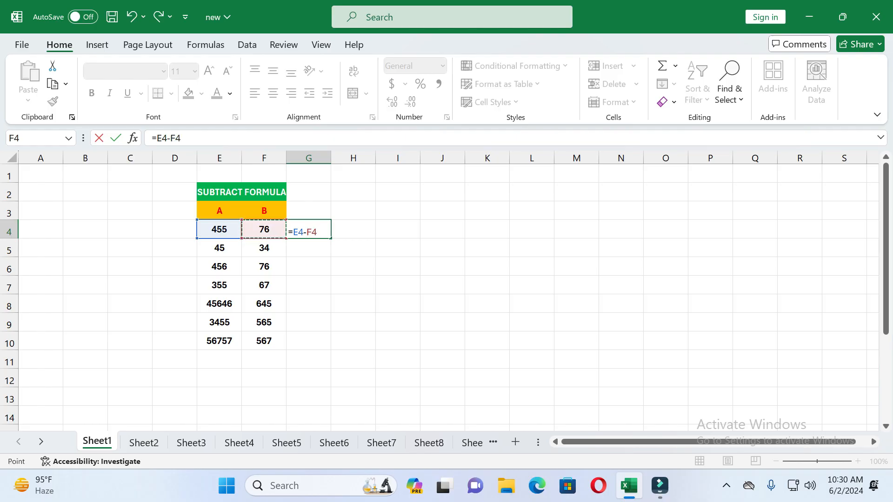
pyautogui.press('Return')
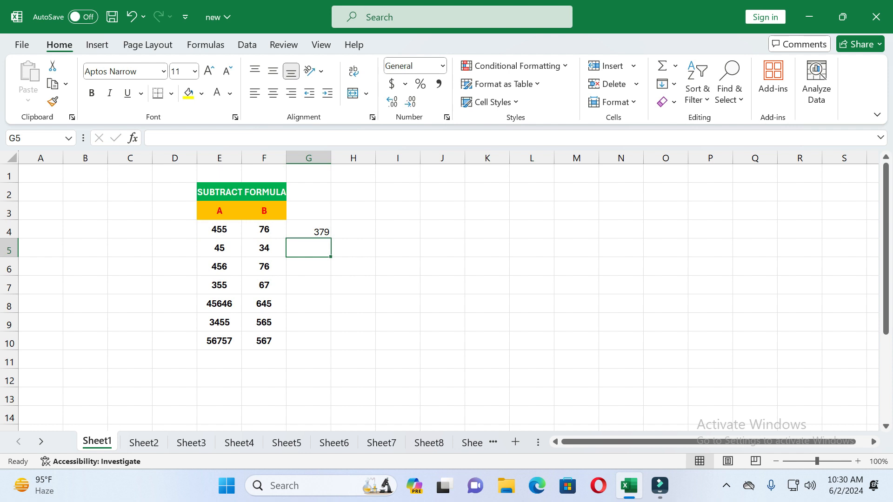
# Fill the subtraction formula from G4 down through G10
pyautogui.press('Up')
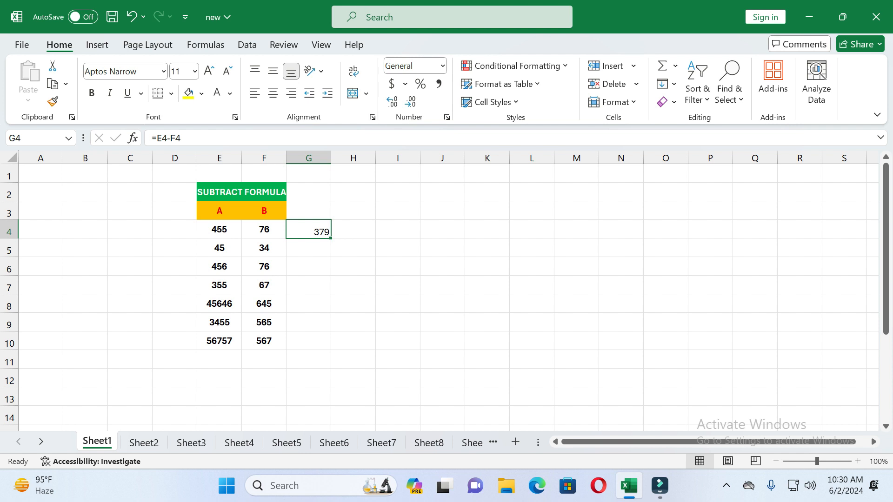
pyautogui.click(309, 248)
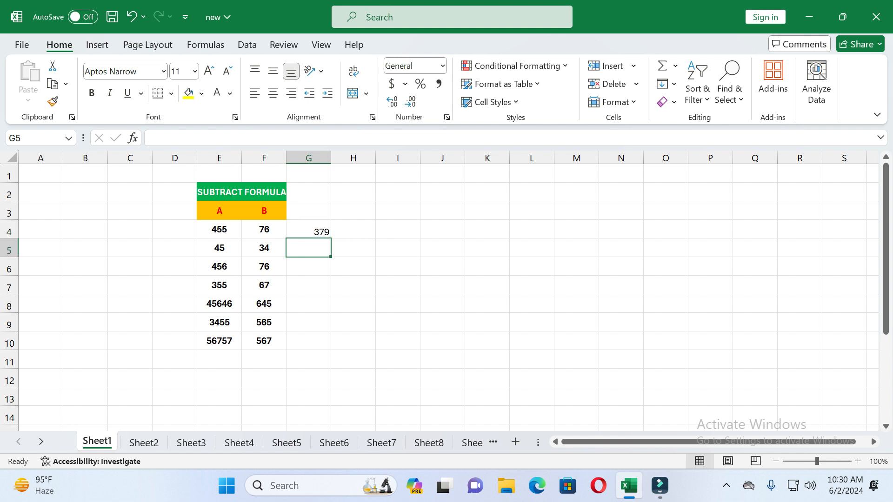
pyautogui.click(308, 230)
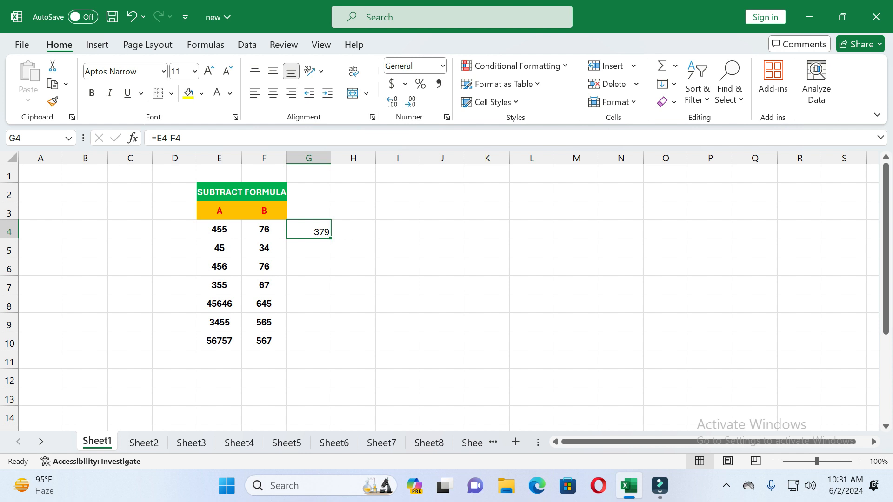
pyautogui.moveTo(330, 239); pyautogui.dragTo(326, 346)
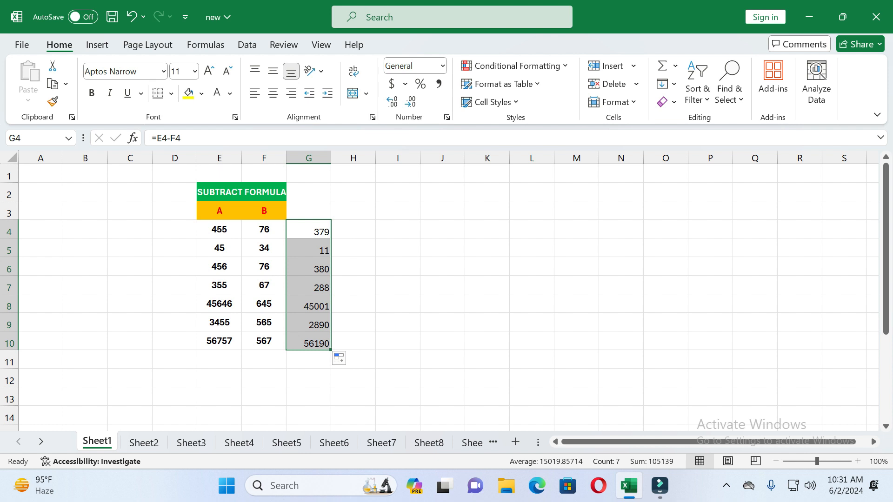
# On Sheet2, enter the addition formula =D6+E6 in F6 and fill it down through F12
pyautogui.click(144, 443)
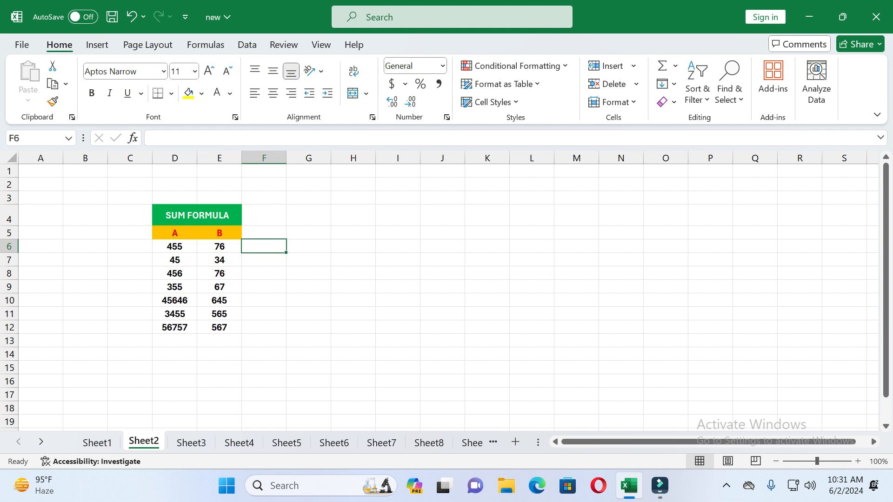
pyautogui.write('=')
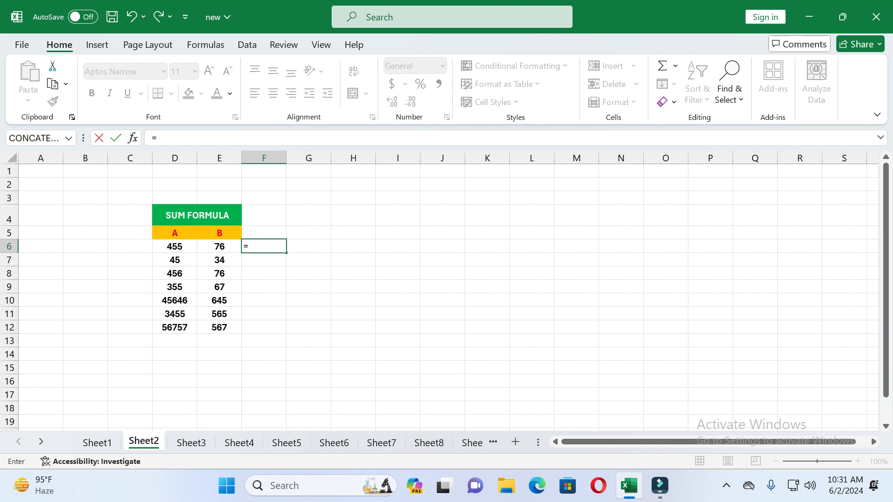
pyautogui.click(175, 246)
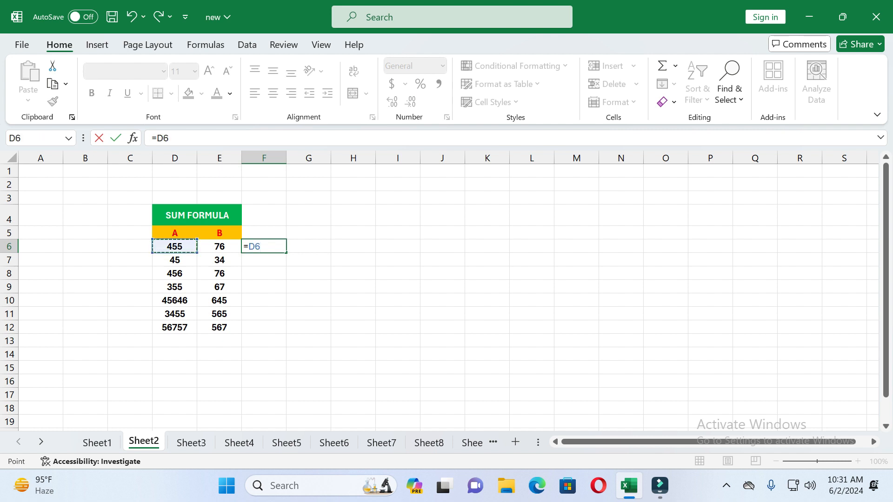
pyautogui.write('+')
pyautogui.click(220, 247)
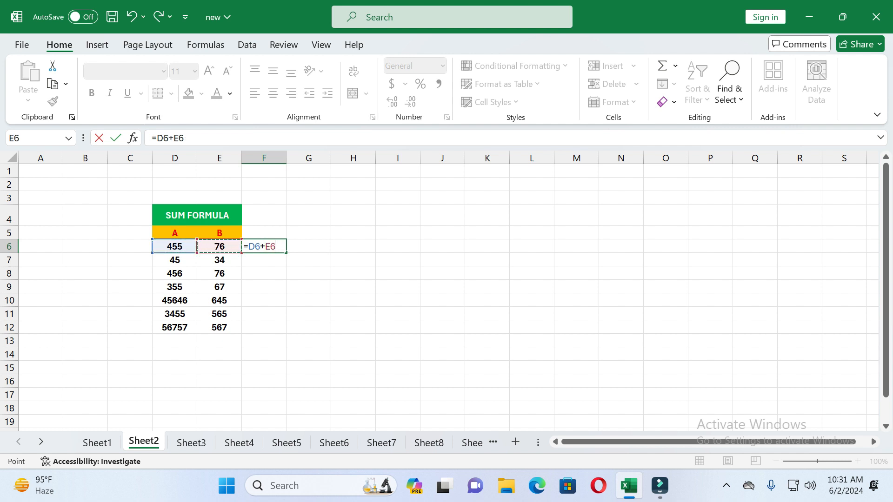
pyautogui.press('Return')
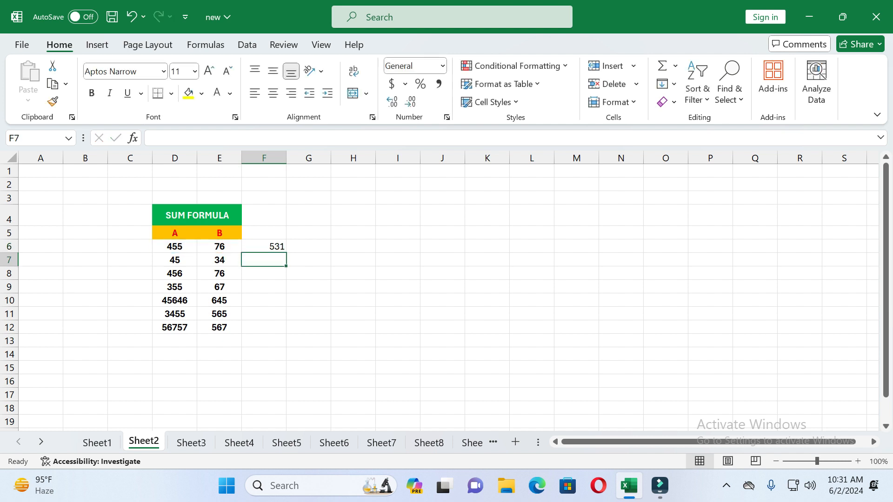
pyautogui.click(264, 246)
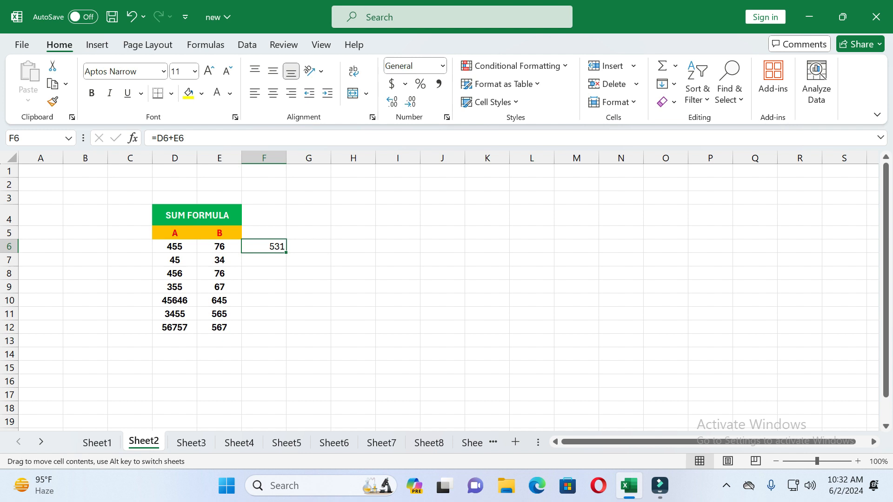
pyautogui.moveTo(286, 252); pyautogui.dragTo(287, 333)
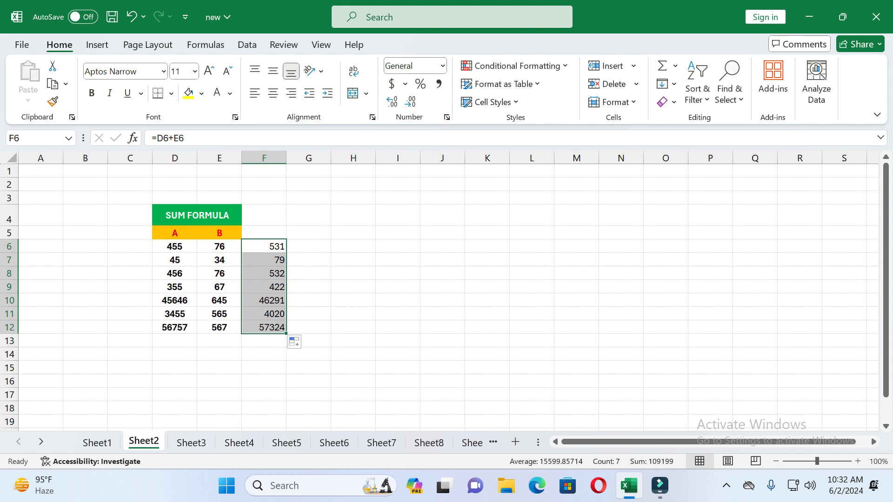
# On Sheet3, enter the division formula =D6/E6 in F6 and fill it down through F12
pyautogui.click(191, 443)
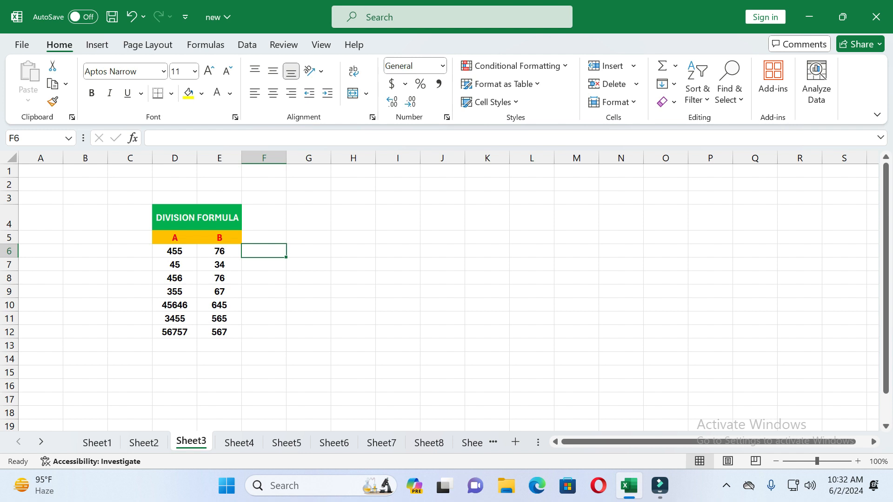
pyautogui.write('=')
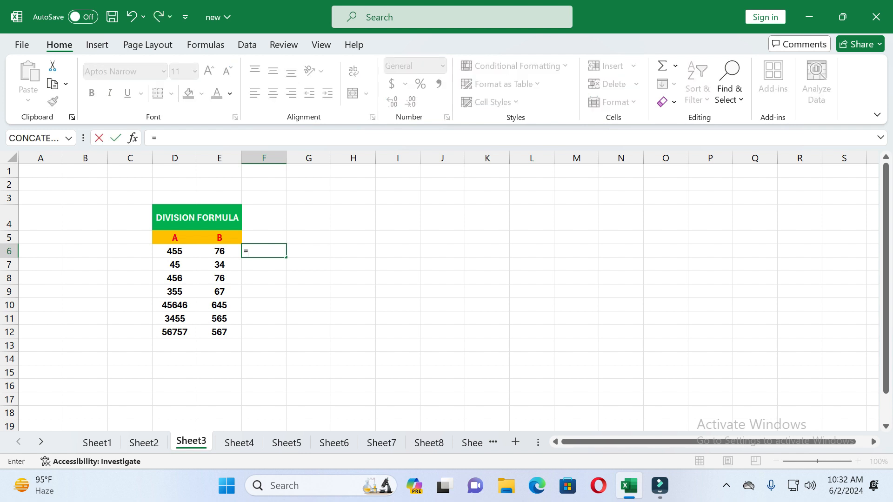
pyautogui.click(175, 251)
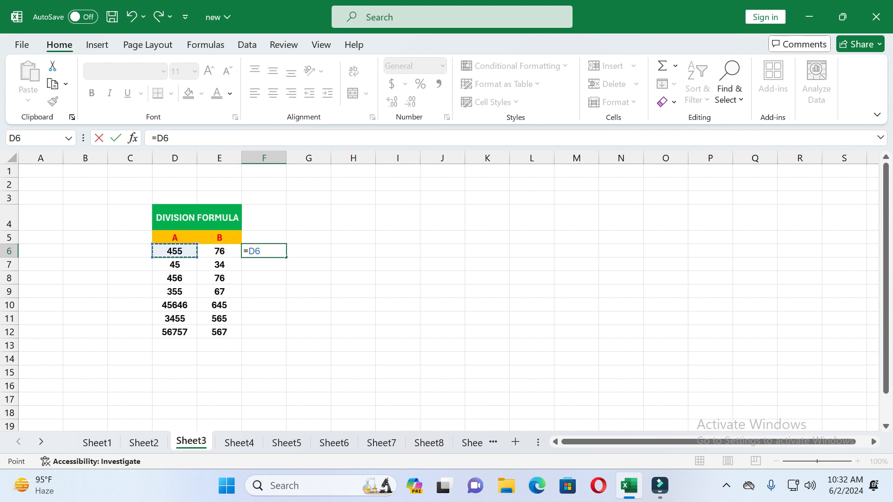
pyautogui.write('?')
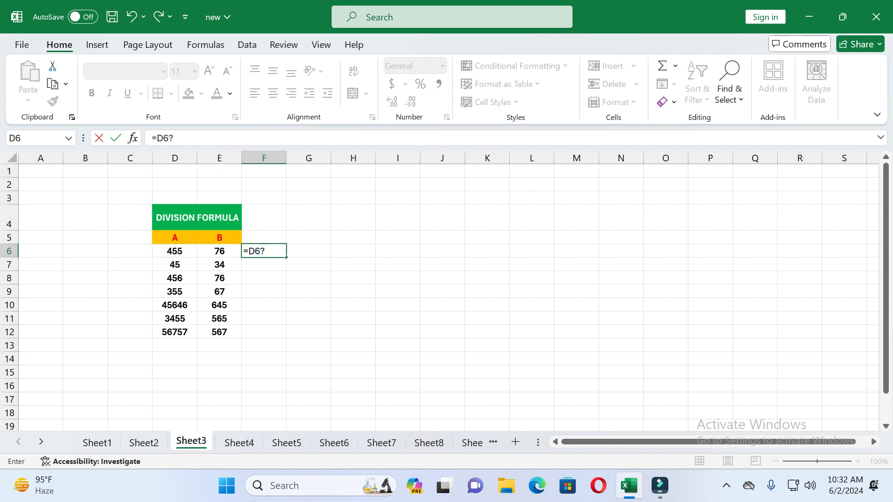
pyautogui.press('BackSpace')
pyautogui.write('/')
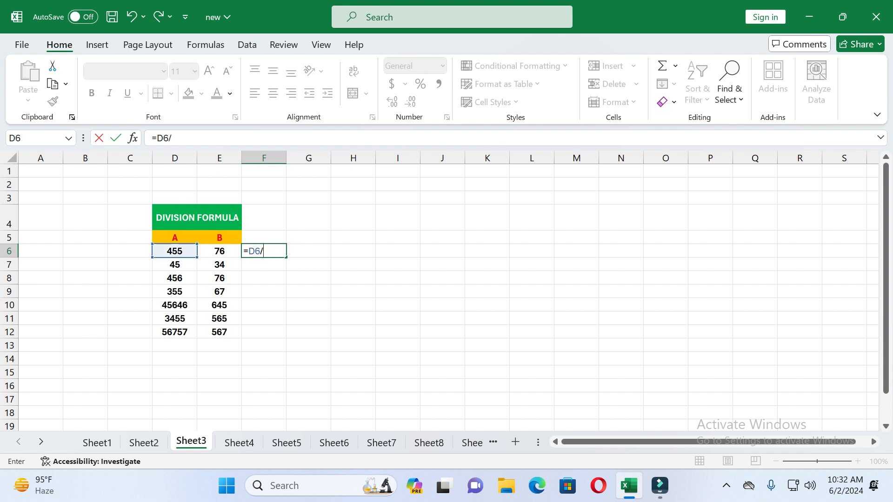
pyautogui.click(220, 252)
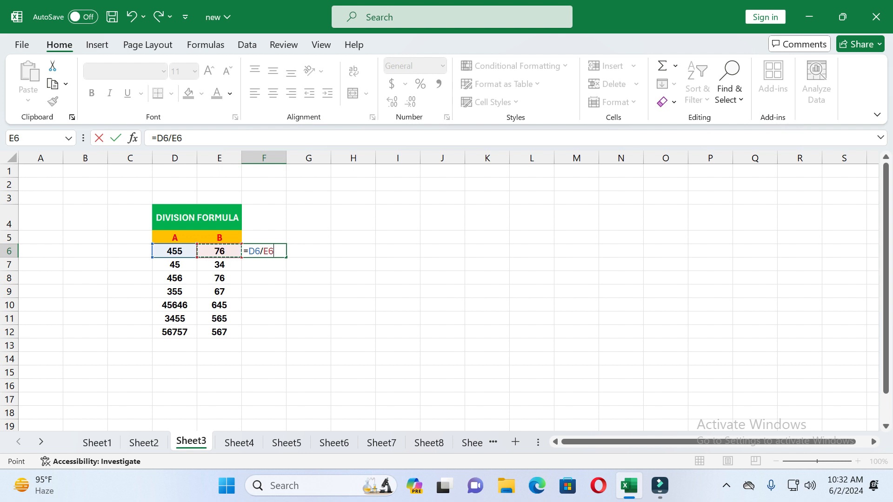
pyautogui.press('Return')
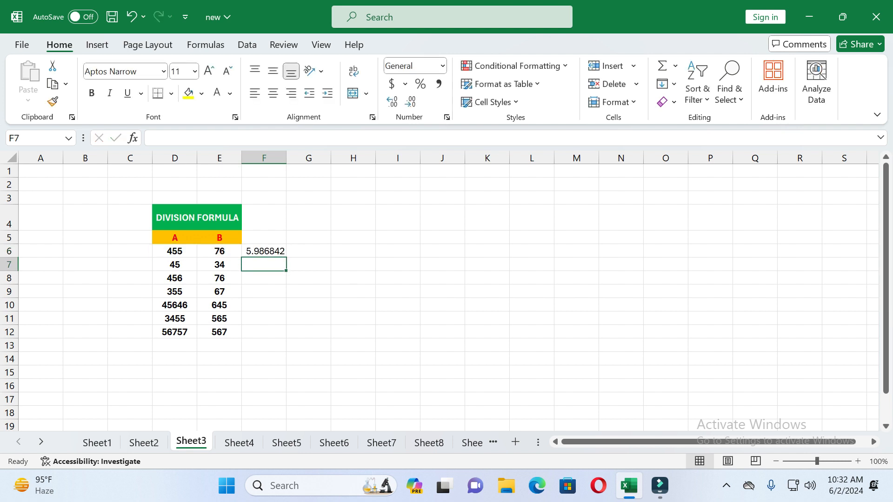
pyautogui.click(264, 251)
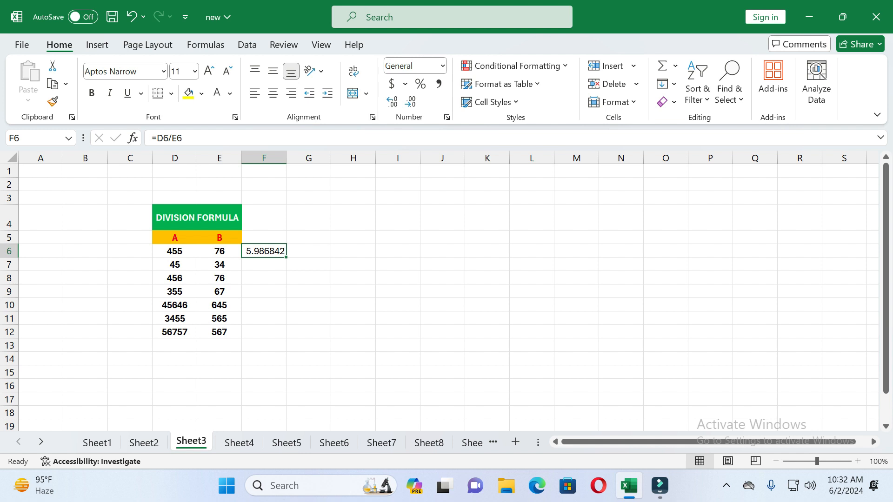
pyautogui.moveTo(286, 257); pyautogui.dragTo(287, 338)
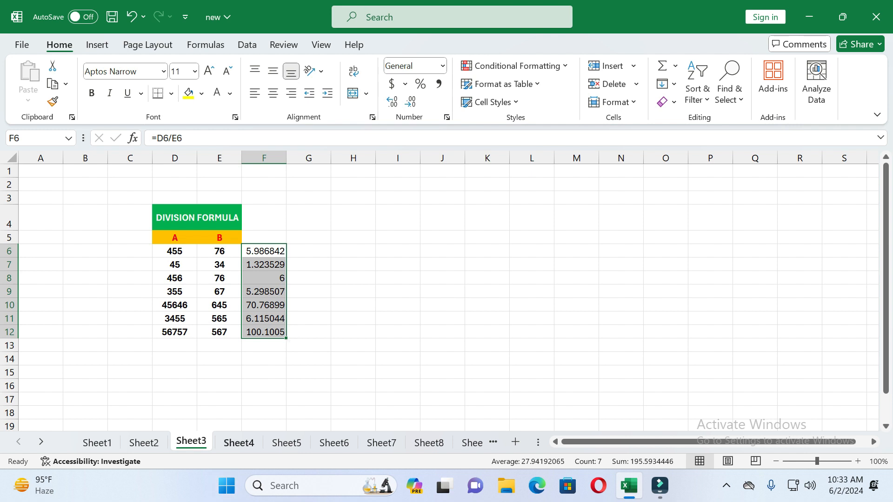
# On Sheet4, enter the multiplication formula =D7*E7 in F7 and fill it down through F13
pyautogui.click(239, 442)
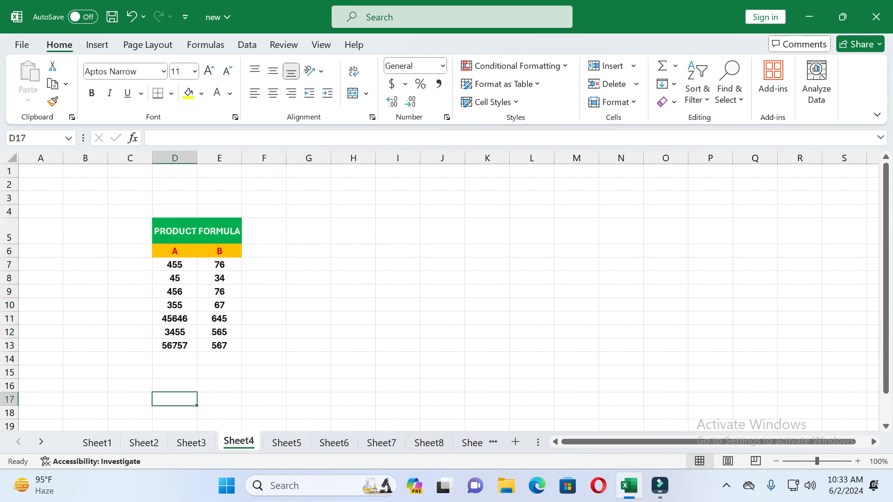
pyautogui.click(263, 265)
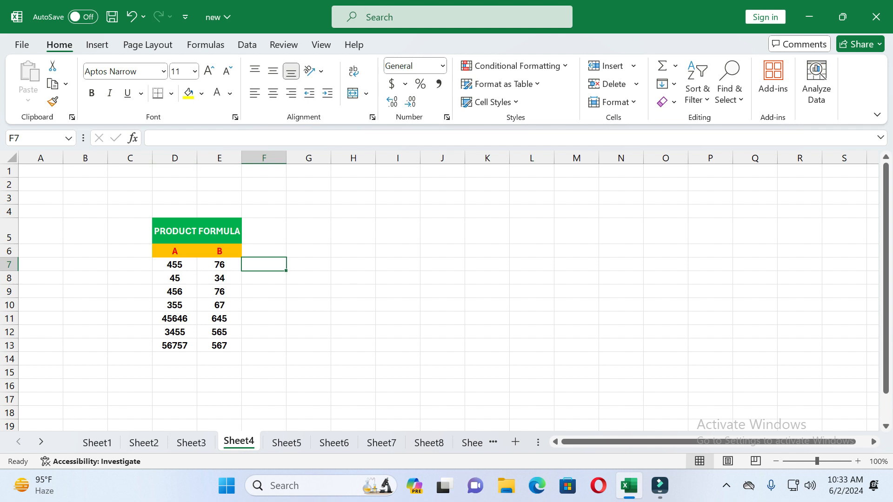
pyautogui.write('=')
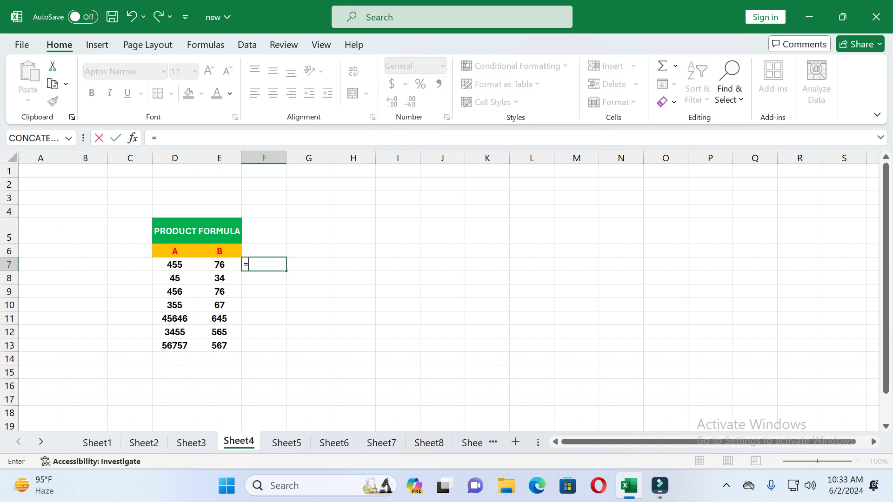
pyautogui.click(175, 265)
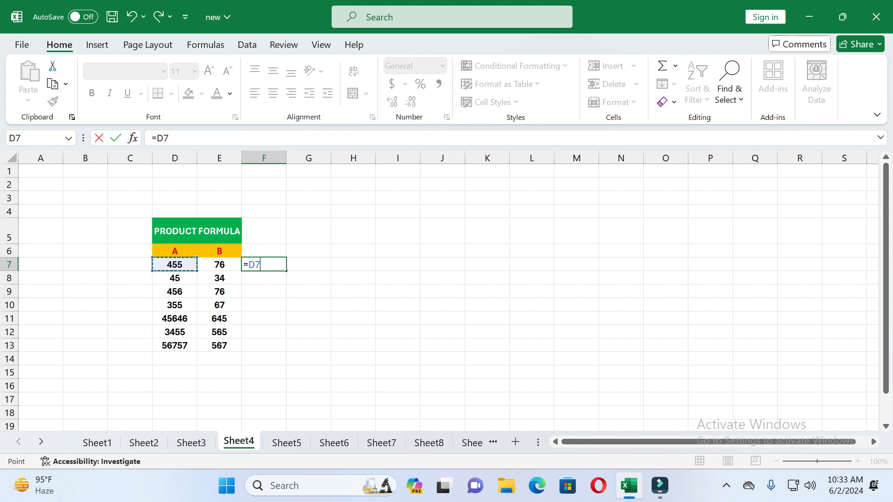
pyautogui.write('*')
pyautogui.press('Left')
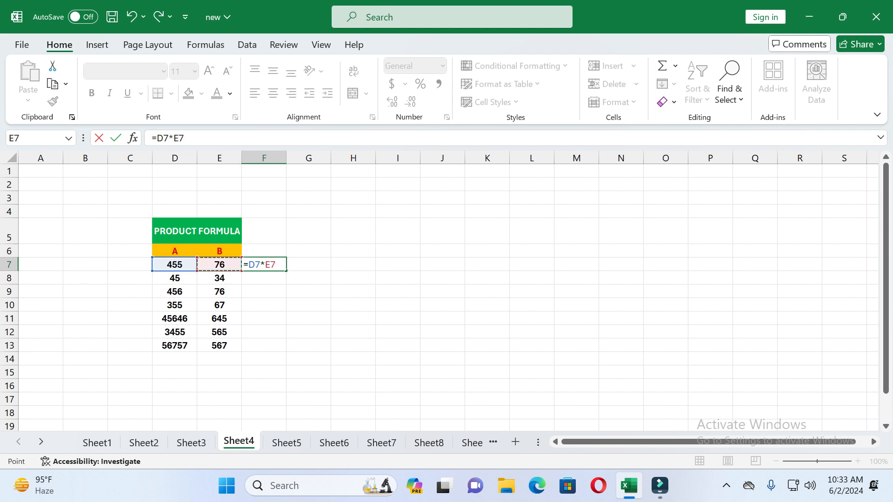
pyautogui.press('Return')
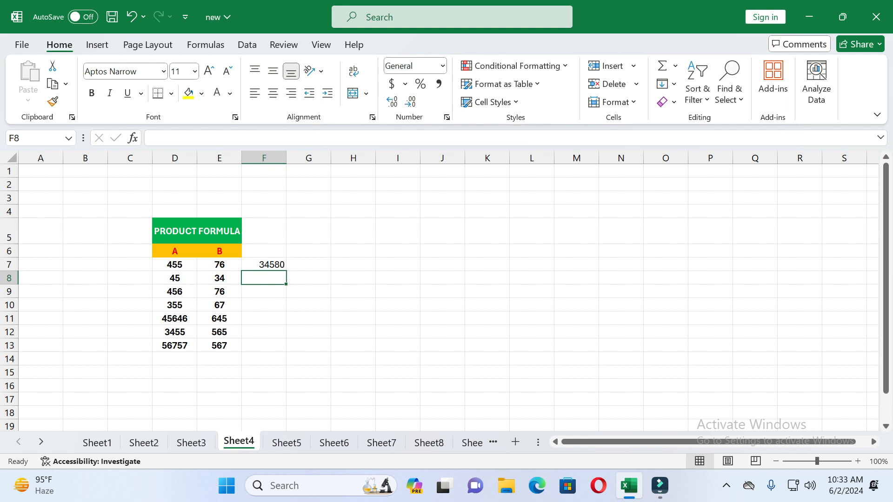
pyautogui.press('Up')
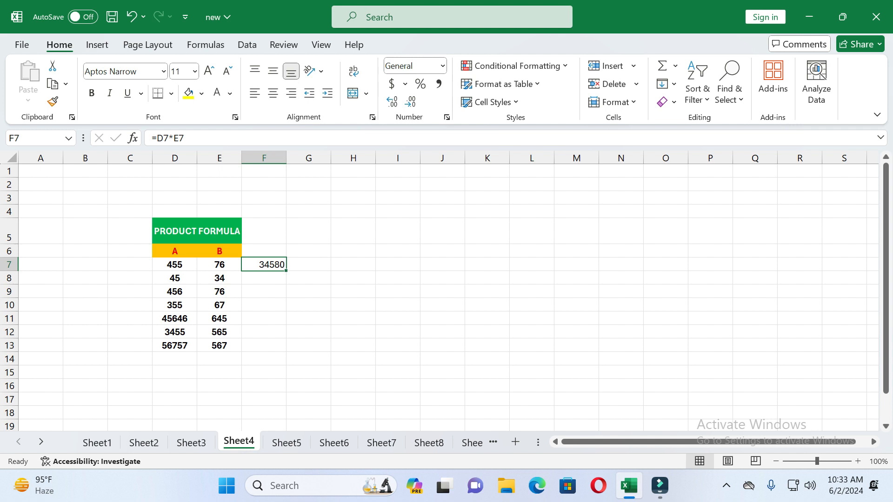
pyautogui.moveTo(286, 271); pyautogui.dragTo(285, 349)
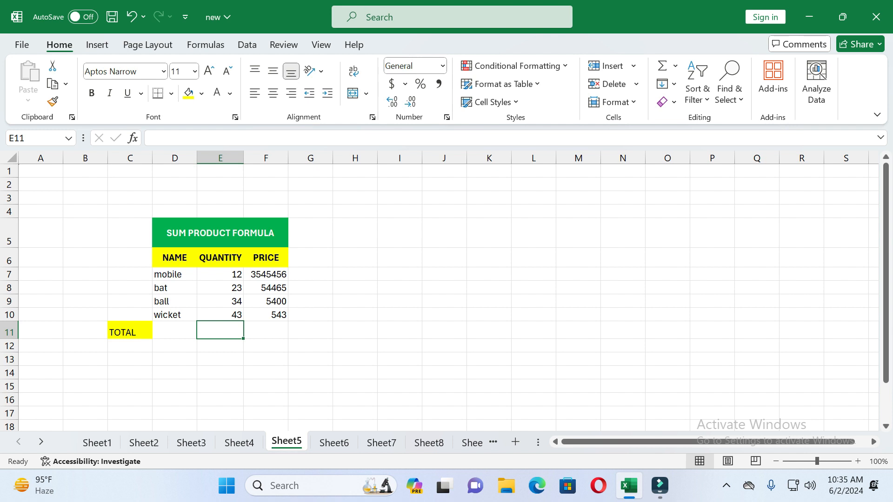
# On Sheet5, enter the formula =SUMPRODUCT(E7:E10,F7:F10) in the TOTAL row's cell E11
pyautogui.write('=')
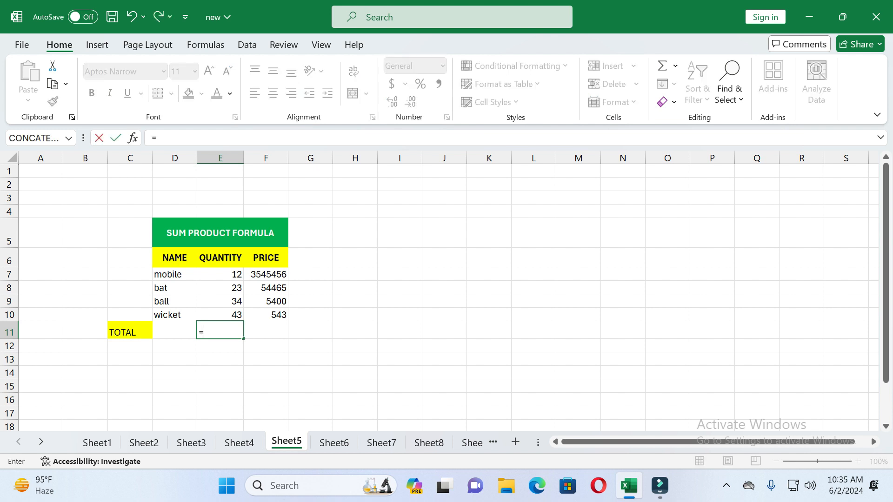
pyautogui.write('SUM')
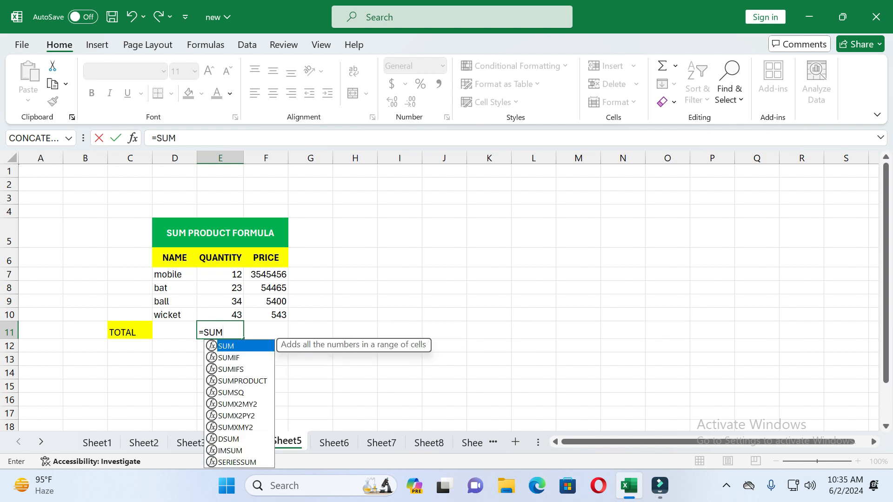
pyautogui.press('Down')
pyautogui.press('Down')
pyautogui.press('Down')
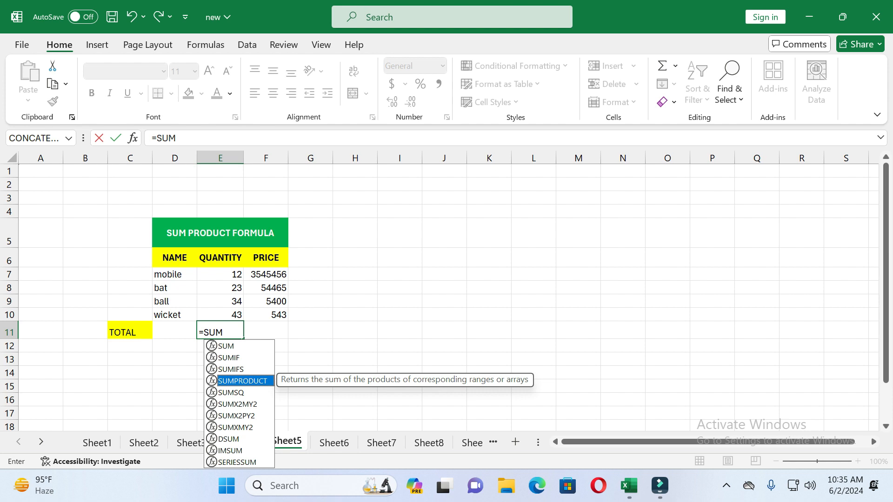
pyautogui.press('Tab')
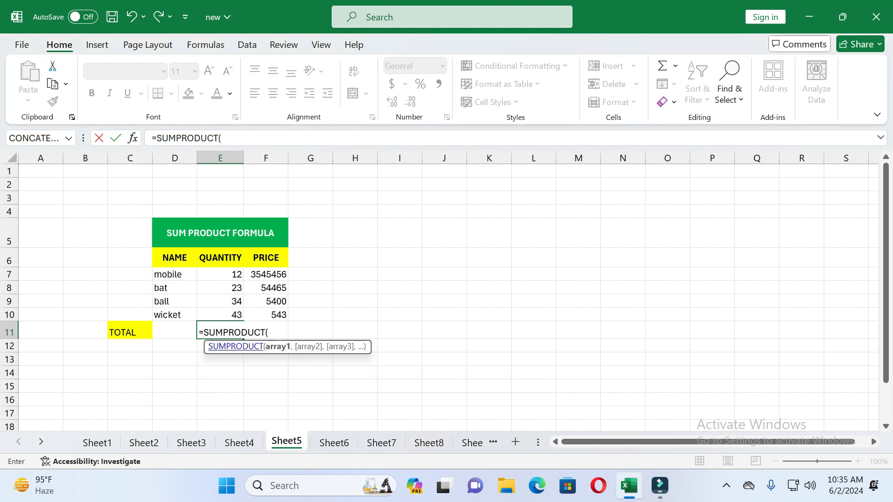
pyautogui.press('Up')
pyautogui.press('Up')
pyautogui.press('Up')
pyautogui.press('Up')
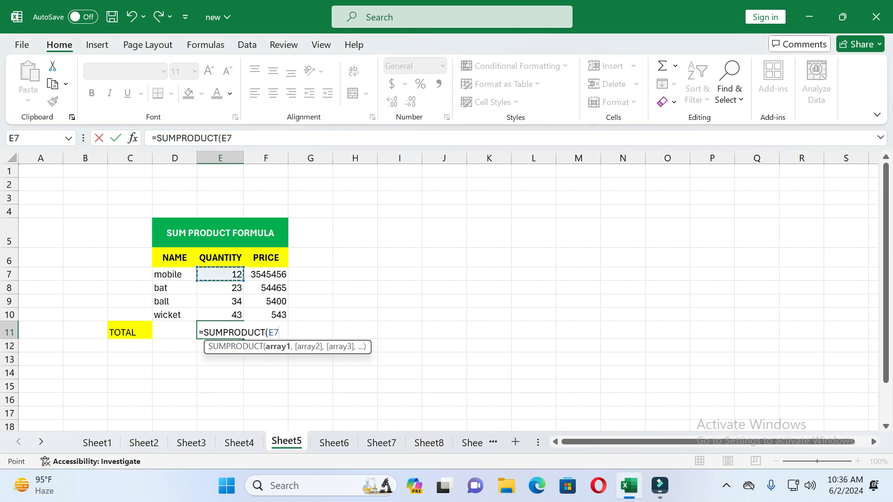
pyautogui.hotkey('shift', 'Down')
pyautogui.hotkey('shift', 'Down')
pyautogui.hotkey('shift', 'Down')
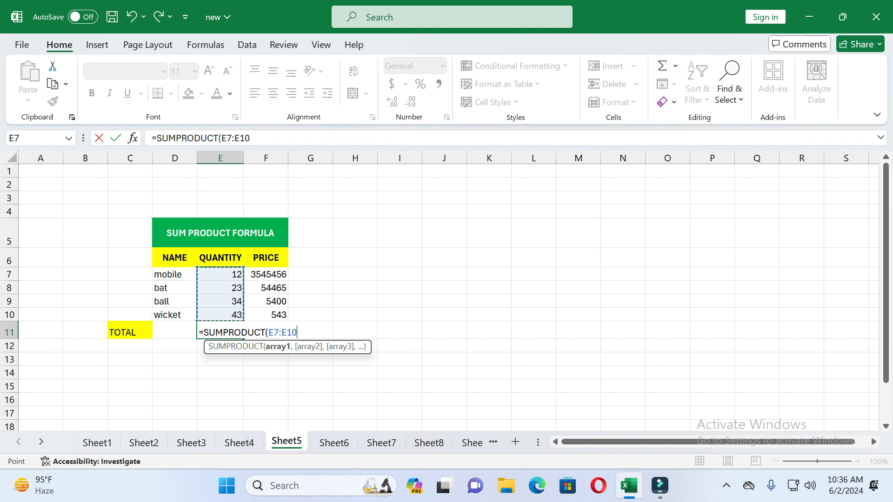
pyautogui.write(',')
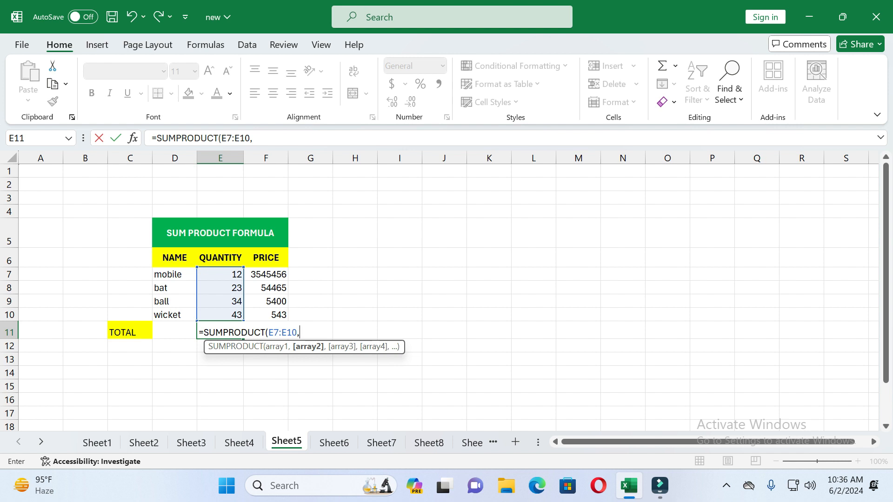
pyautogui.moveTo(266, 275); pyautogui.dragTo(266, 315)
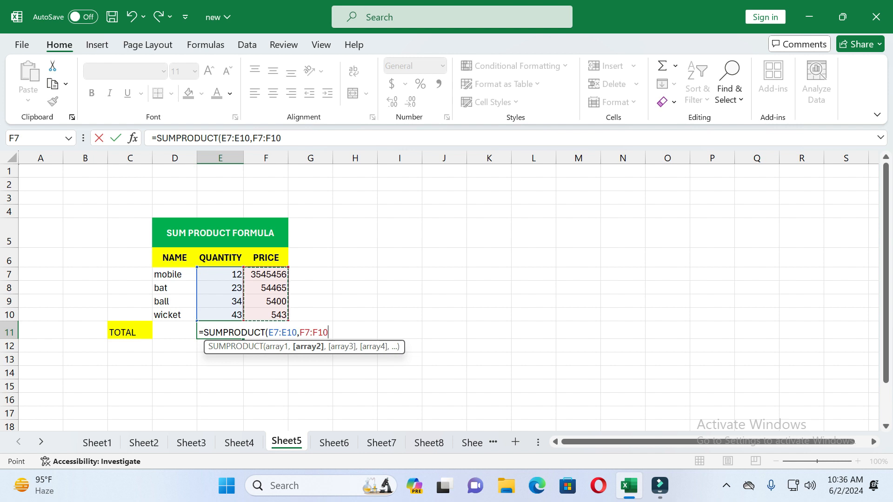
pyautogui.write(')')
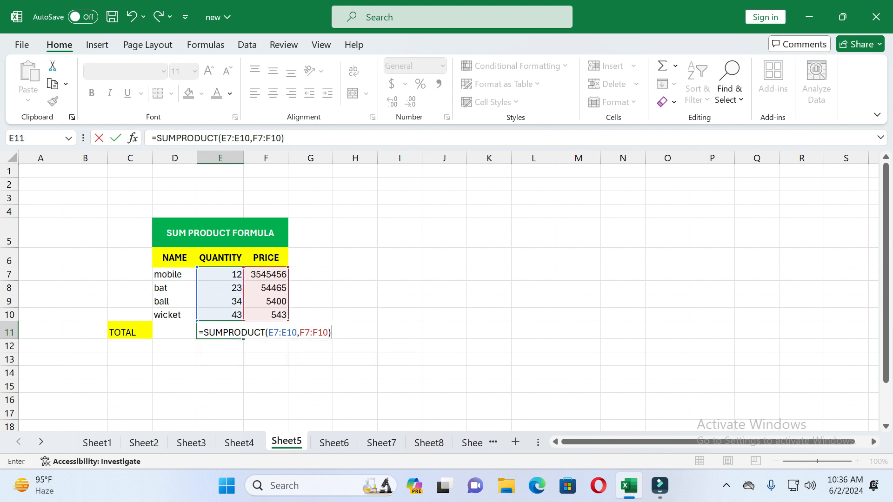
pyautogui.press('Return')
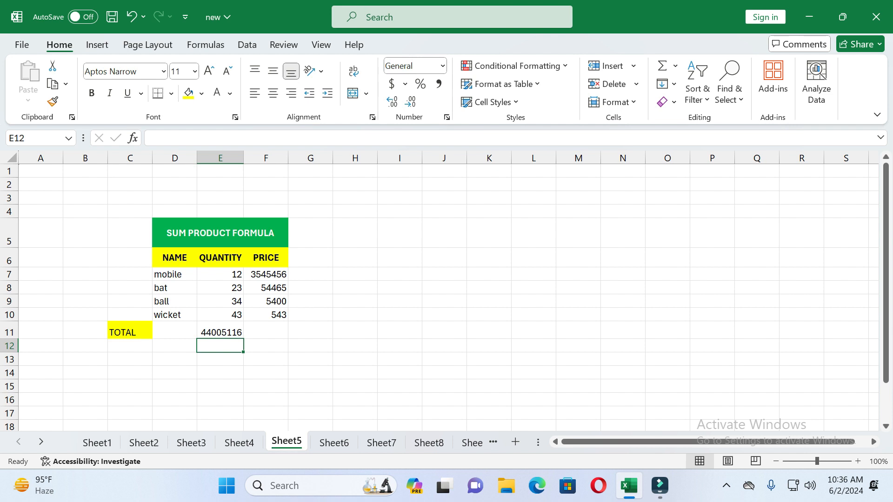
pyautogui.click(220, 331)
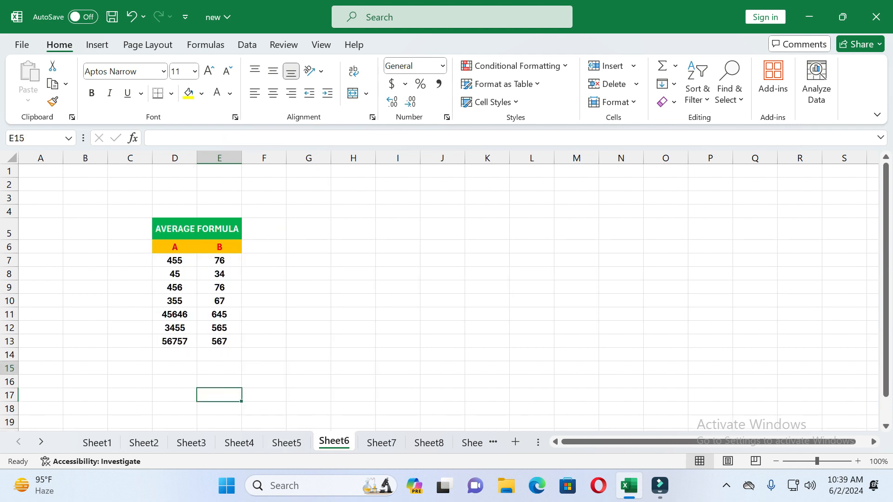
# On Sheet6, enter the formula =AVERAGE(E7:E13) in E15 to average column B of the table
pyautogui.click(219, 368)
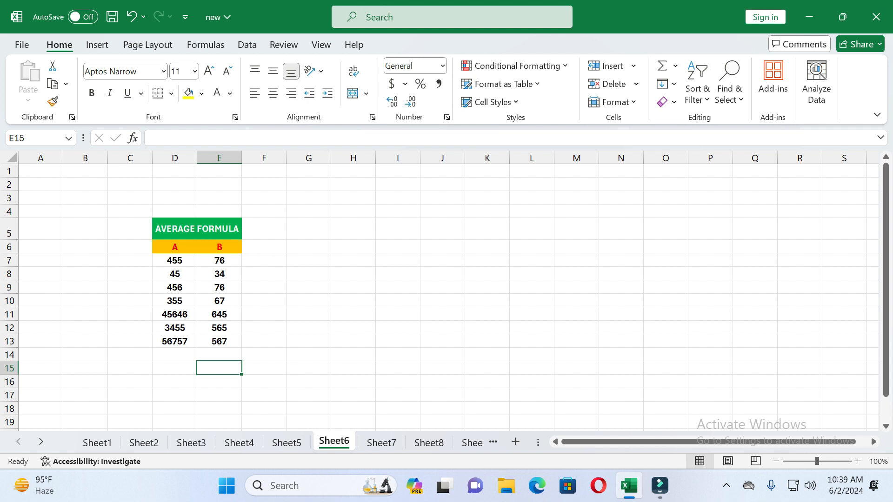
pyautogui.write('=')
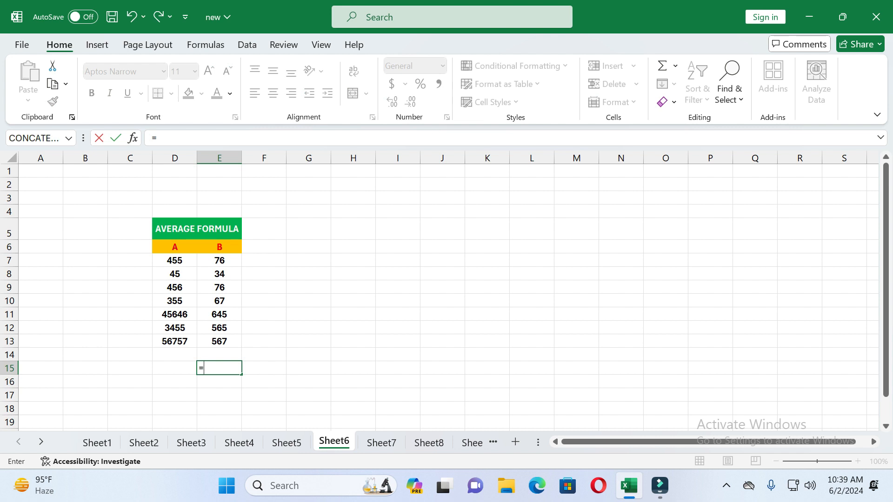
pyautogui.write('AVE')
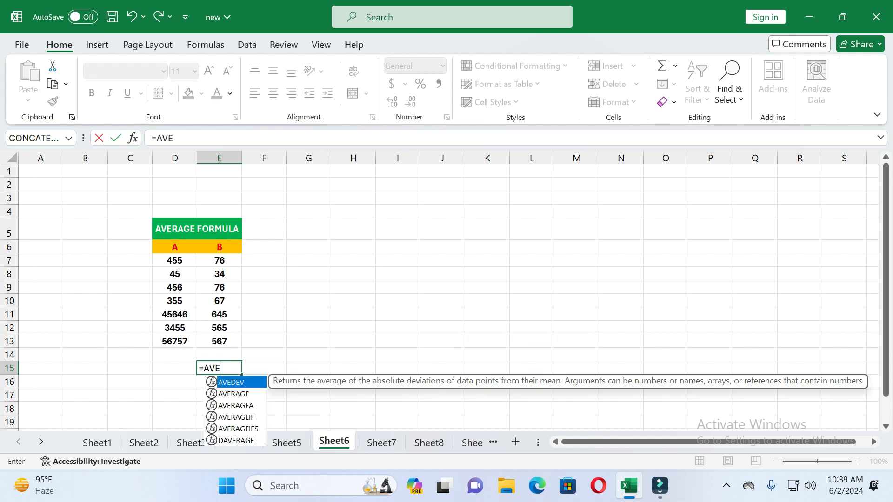
pyautogui.write('RAGE')
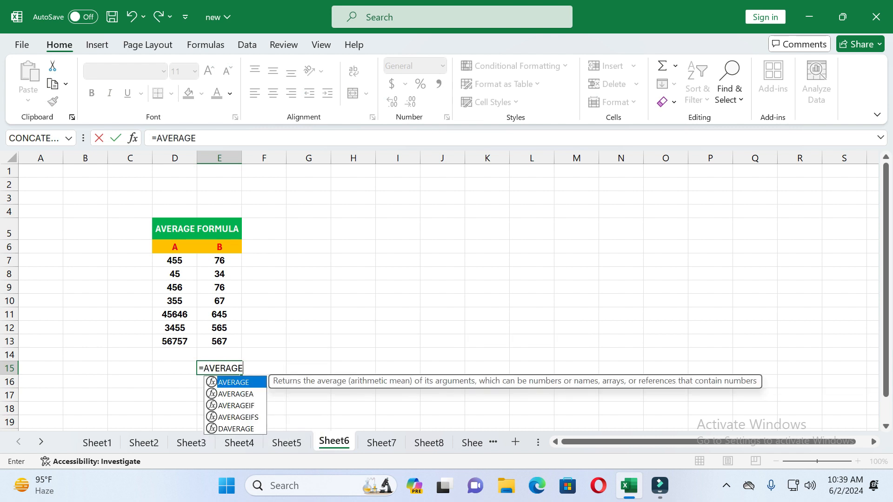
pyautogui.click(241, 382)
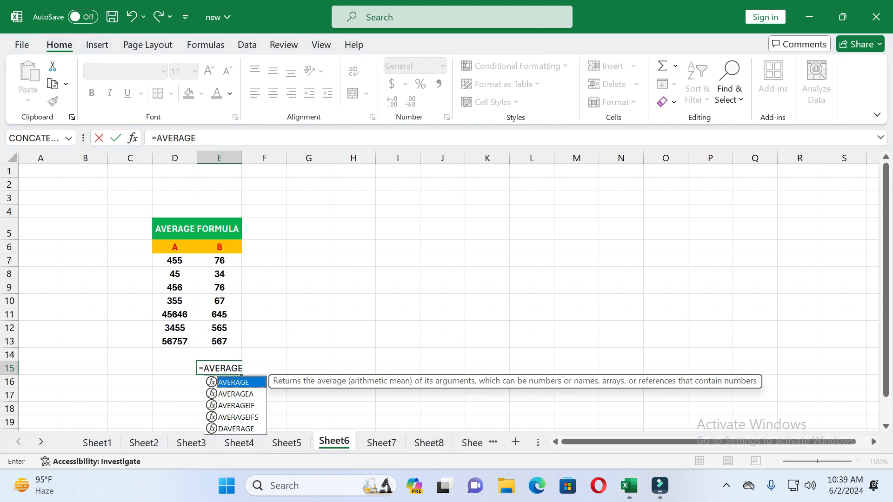
pyautogui.doubleClick(241, 382)
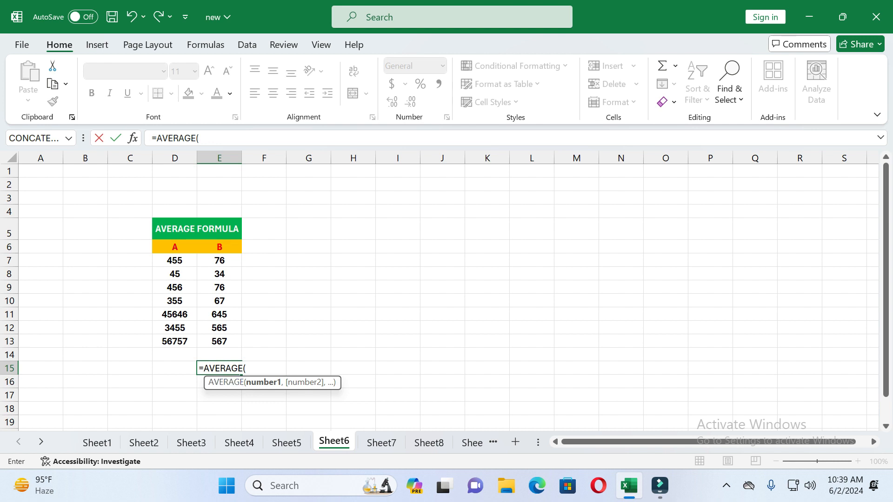
pyautogui.moveTo(220, 261); pyautogui.dragTo(221, 342)
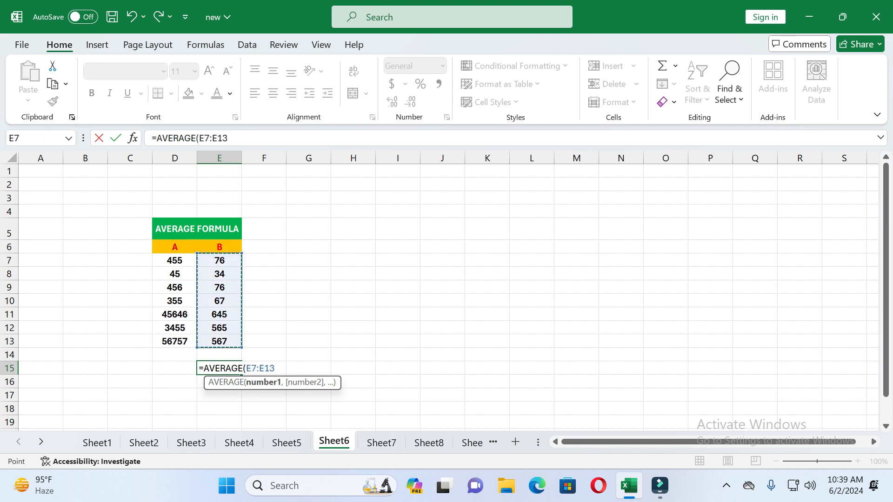
pyautogui.write(')')
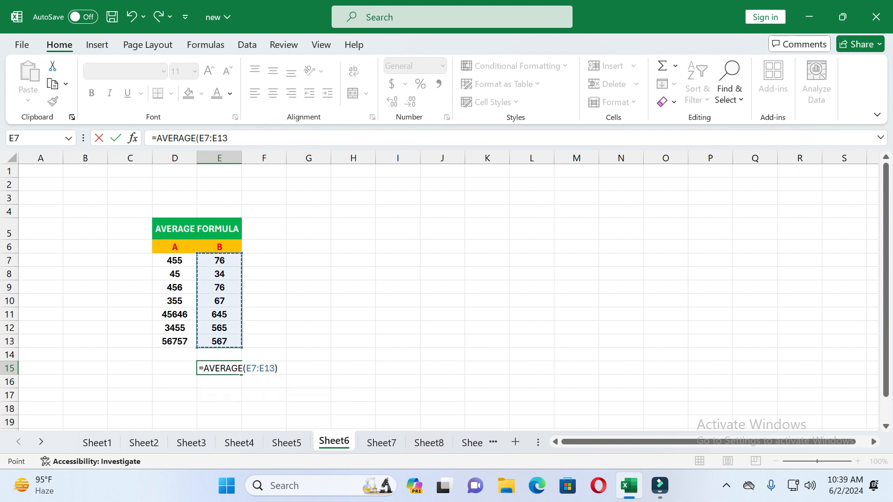
pyautogui.press('Return')
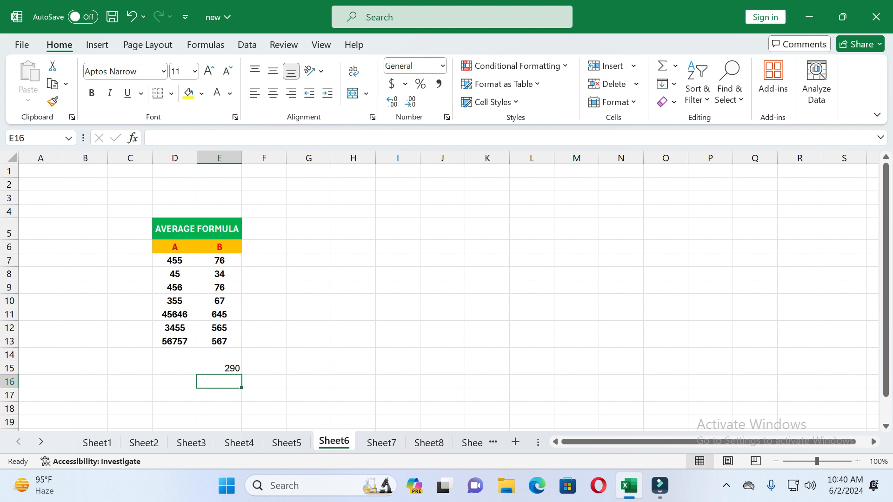
# On Sheet7, enter the formula =LEN(D7) in E7 and fill it down through E13
pyautogui.click(381, 443)
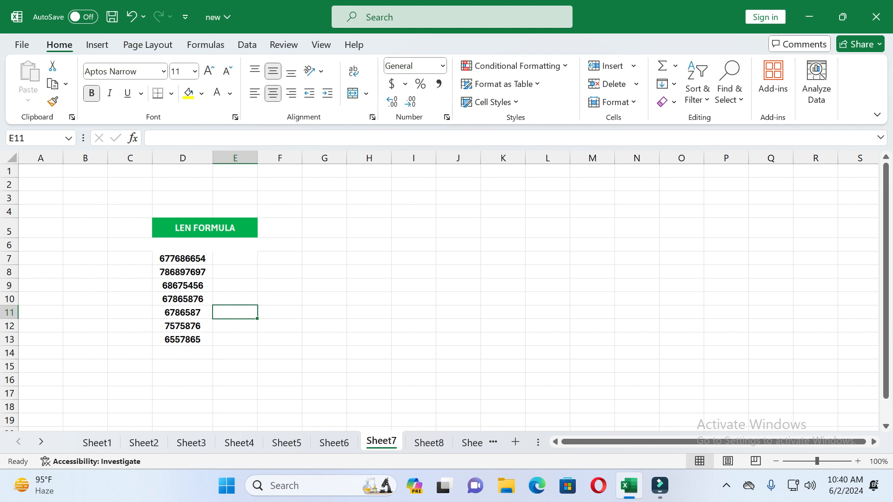
pyautogui.click(235, 259)
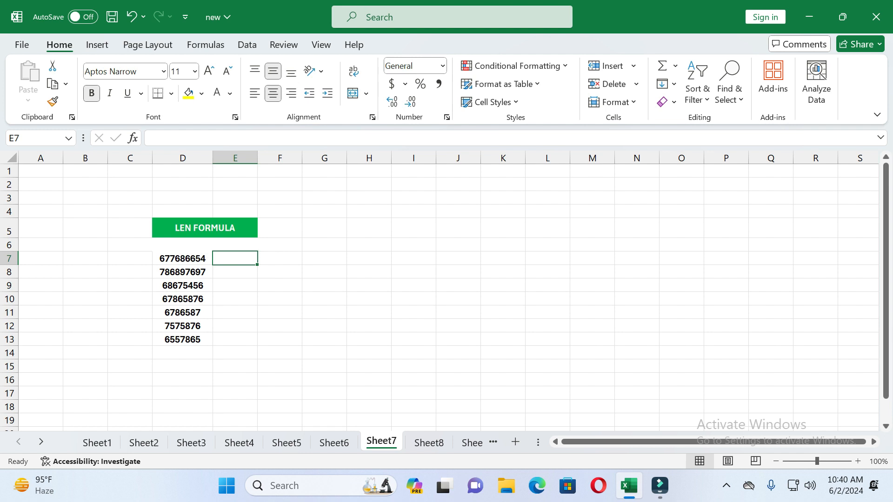
pyautogui.write('=')
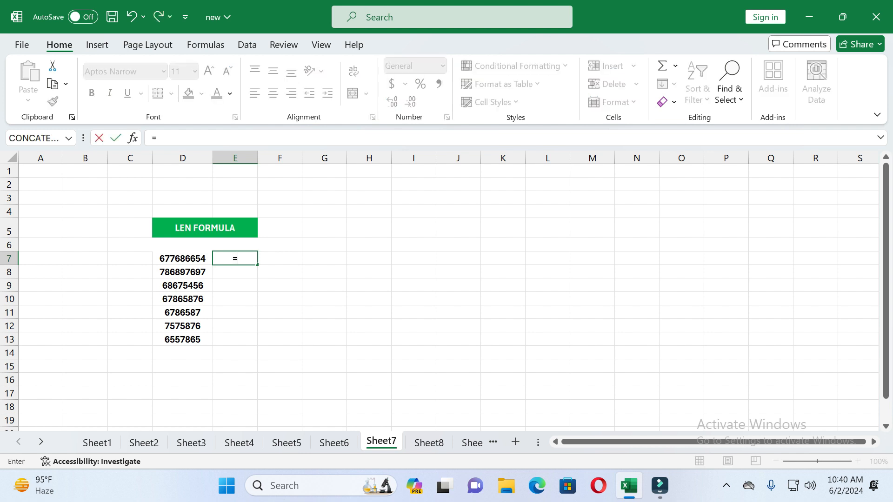
pyautogui.write('LEN')
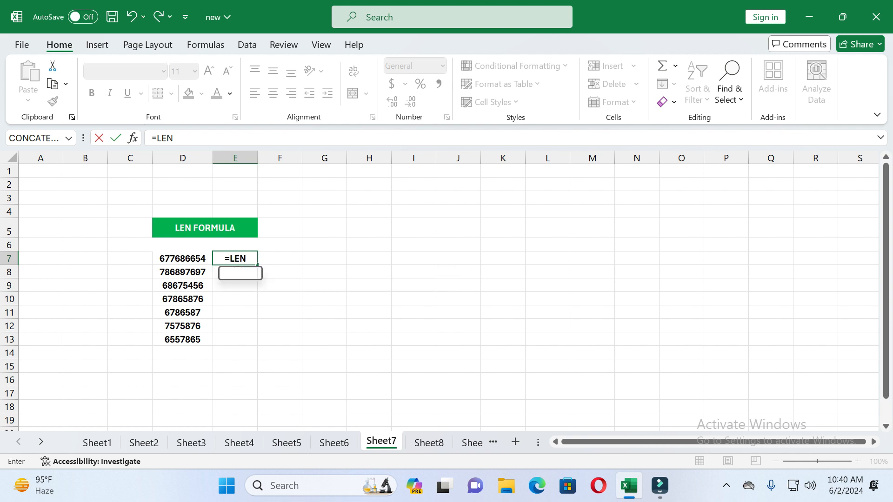
pyautogui.write('(')
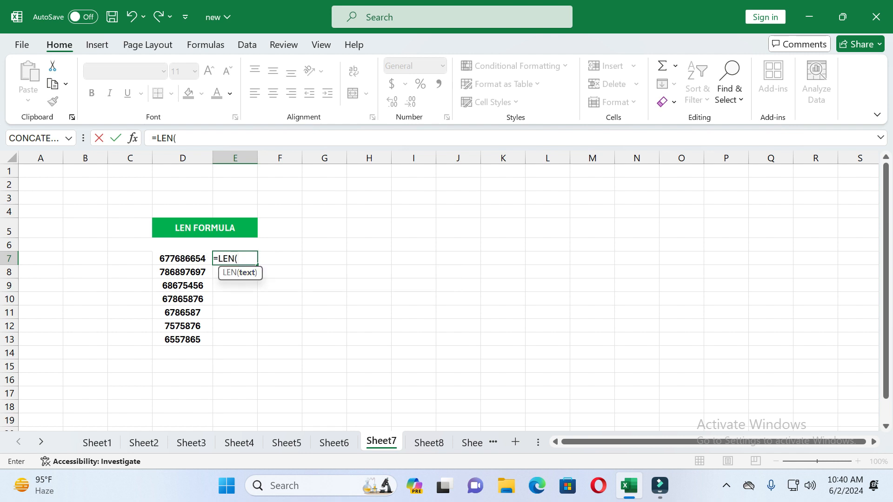
pyautogui.press('Left')
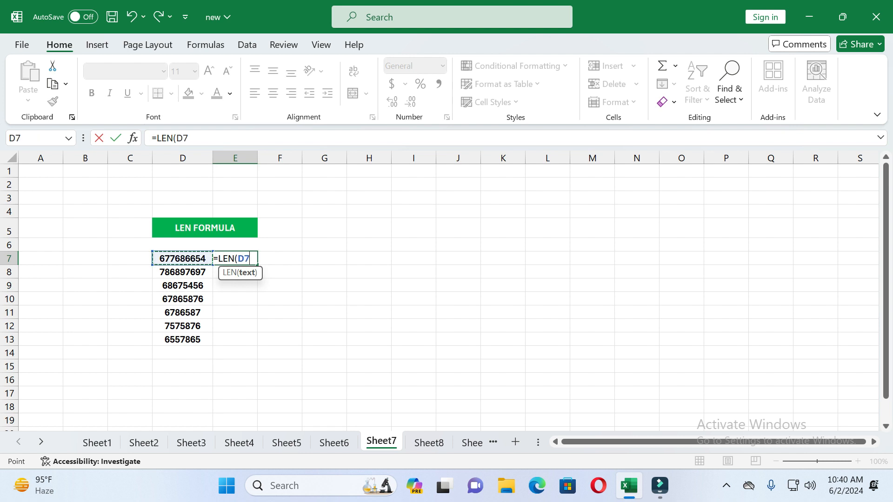
pyautogui.write(')')
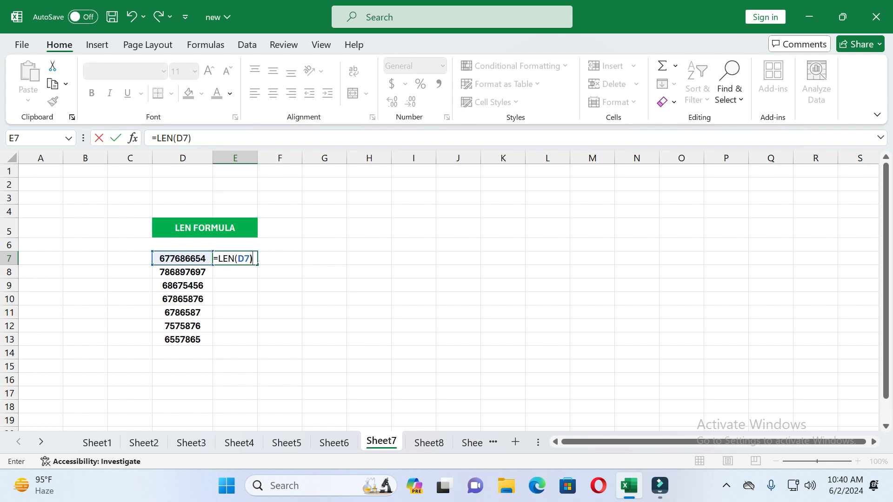
pyautogui.press('Return')
pyautogui.click(235, 258)
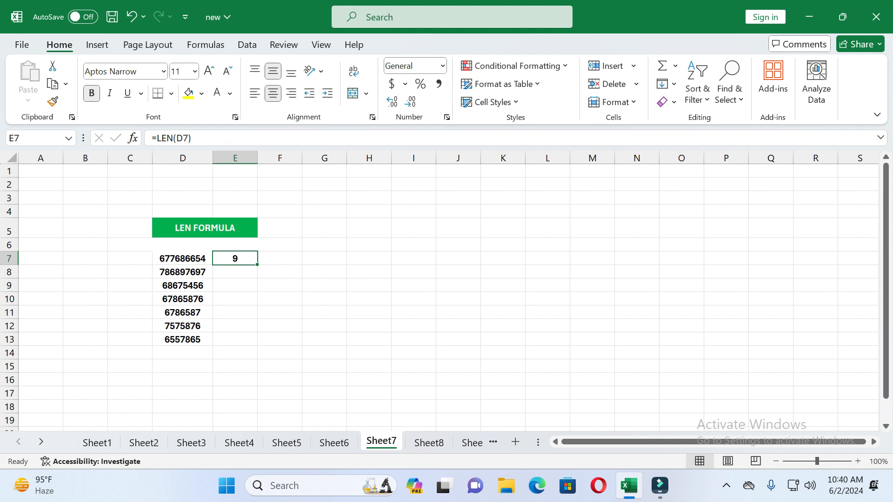
pyautogui.moveTo(257, 264); pyautogui.dragTo(258, 345)
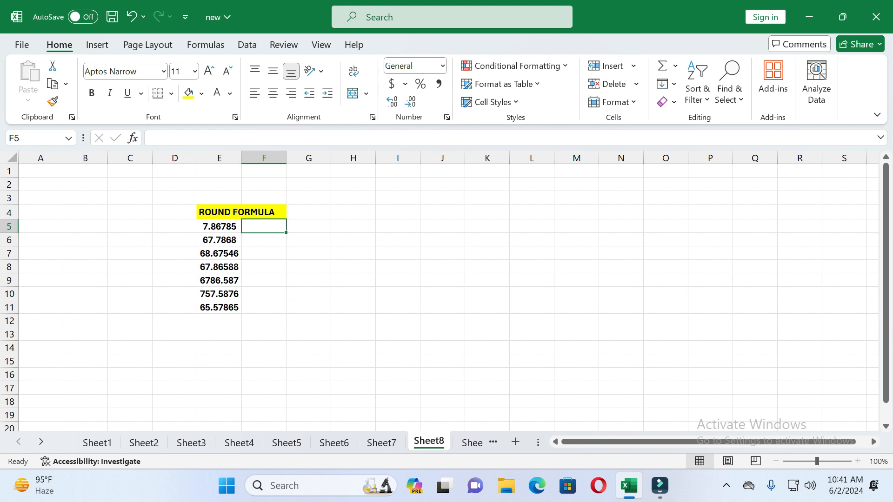
# On Sheet8, enter the formula =ROUND(E5,2) in F5 and fill it down through F11
pyautogui.write('=')
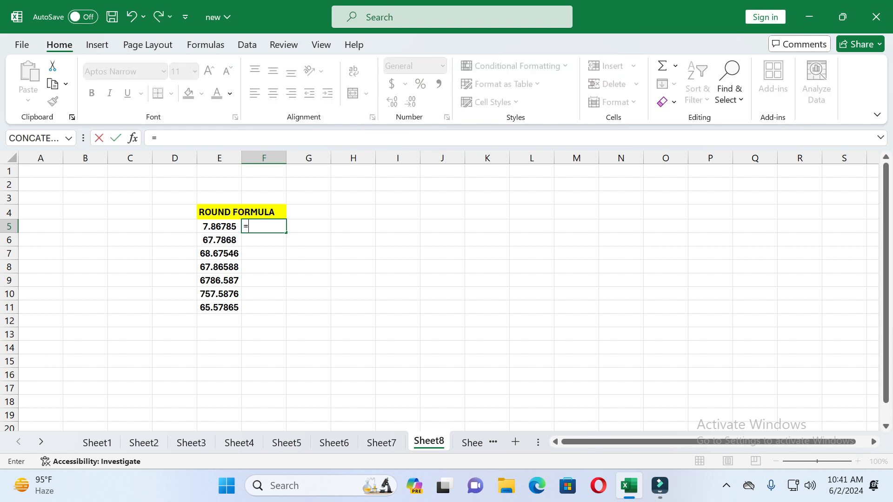
pyautogui.write('R')
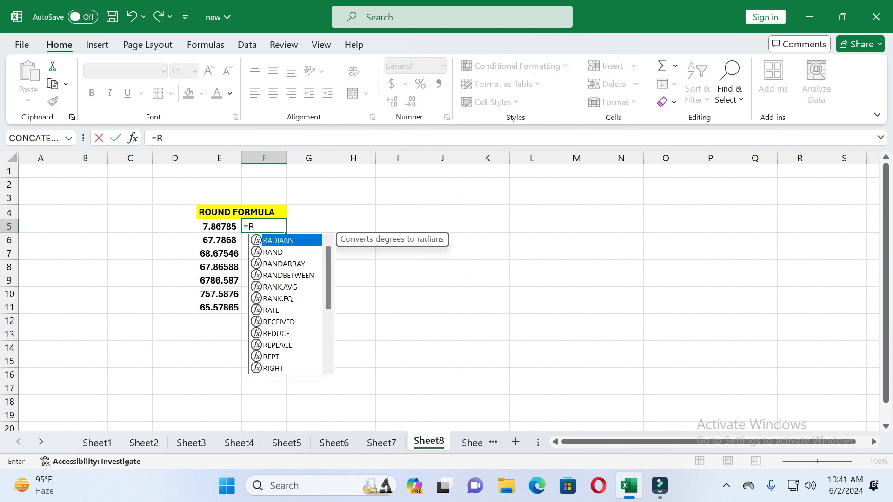
pyautogui.write('OUN')
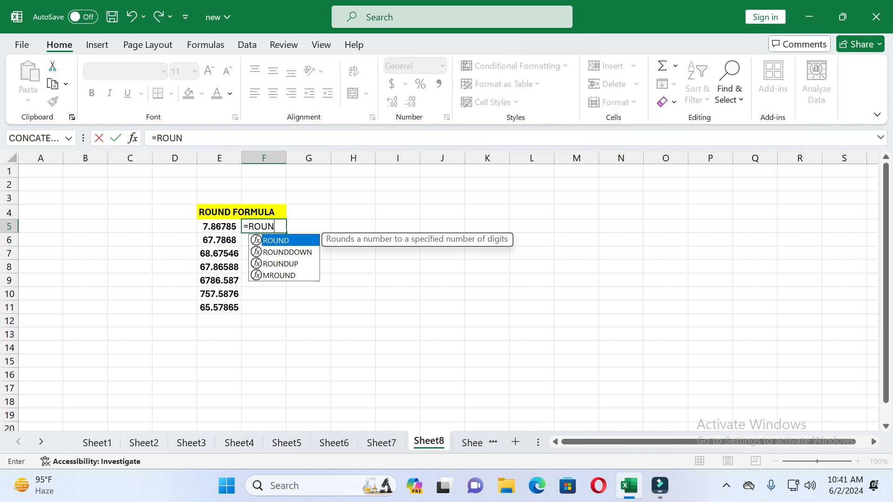
pyautogui.click(276, 240)
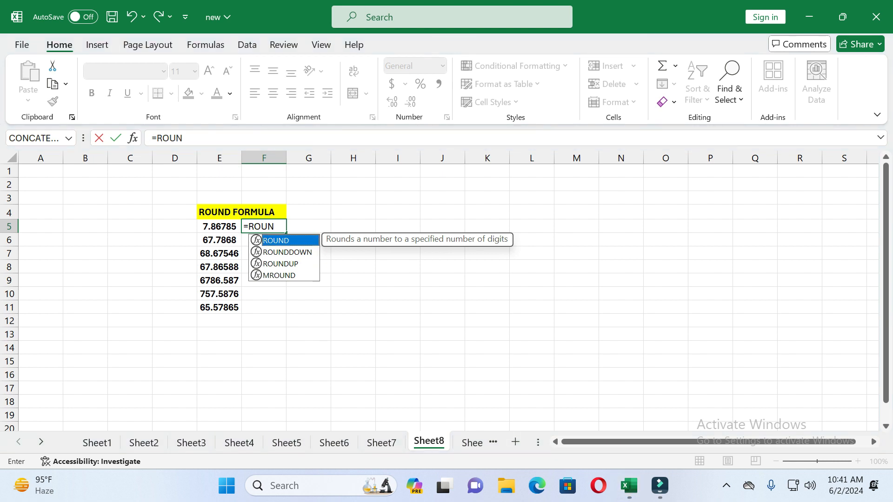
pyautogui.press('Tab')
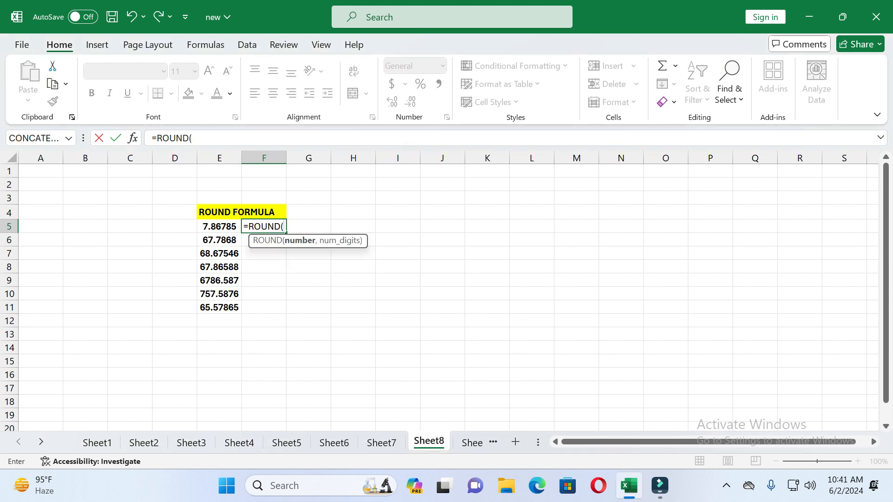
pyautogui.press('Left')
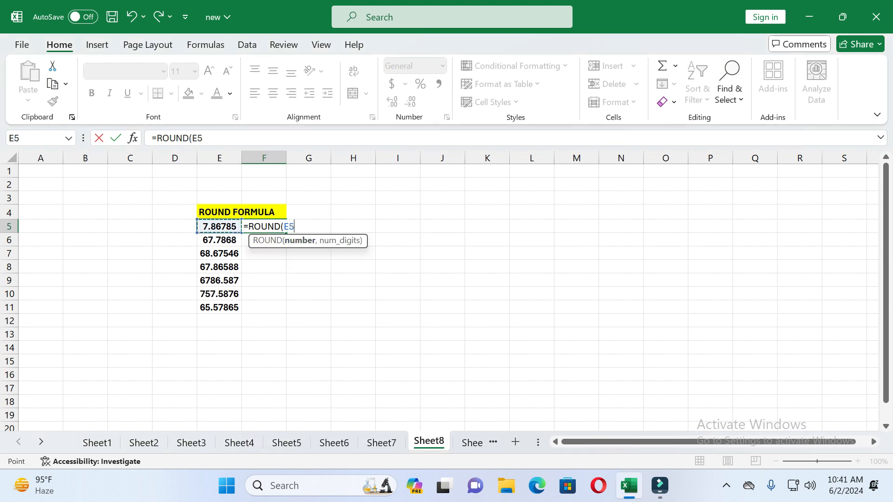
pyautogui.write(',')
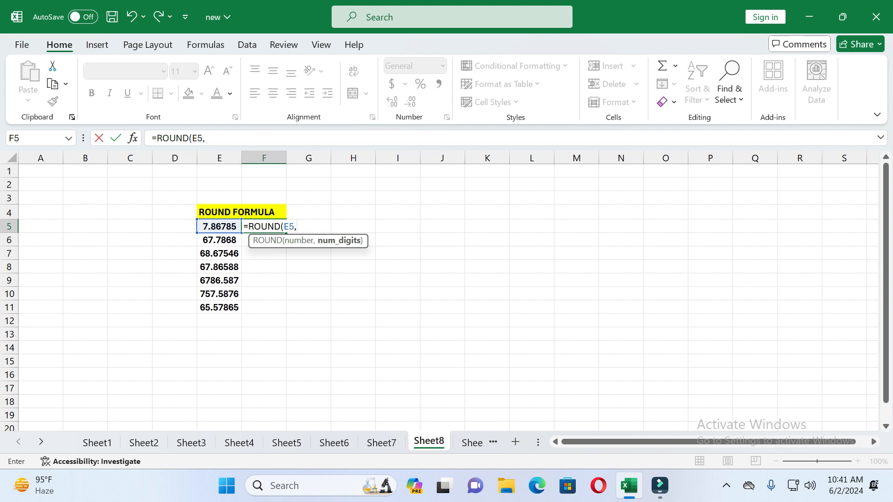
pyautogui.write('2)')
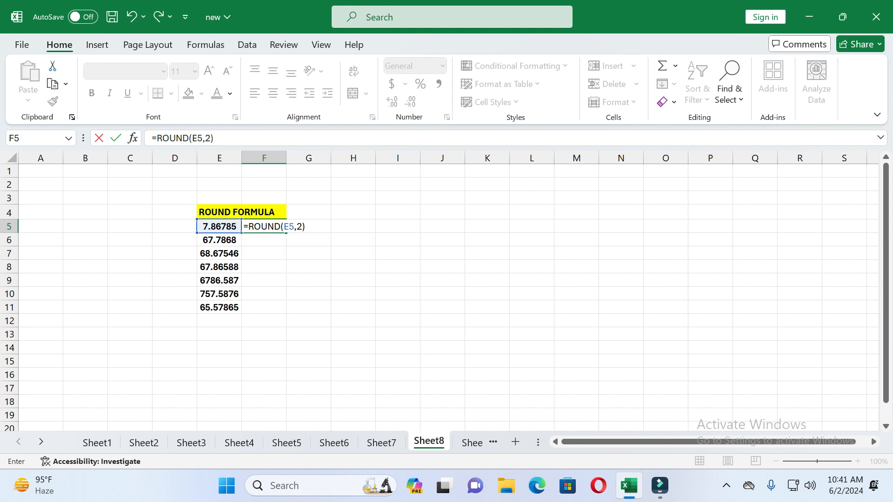
pyautogui.press('Return')
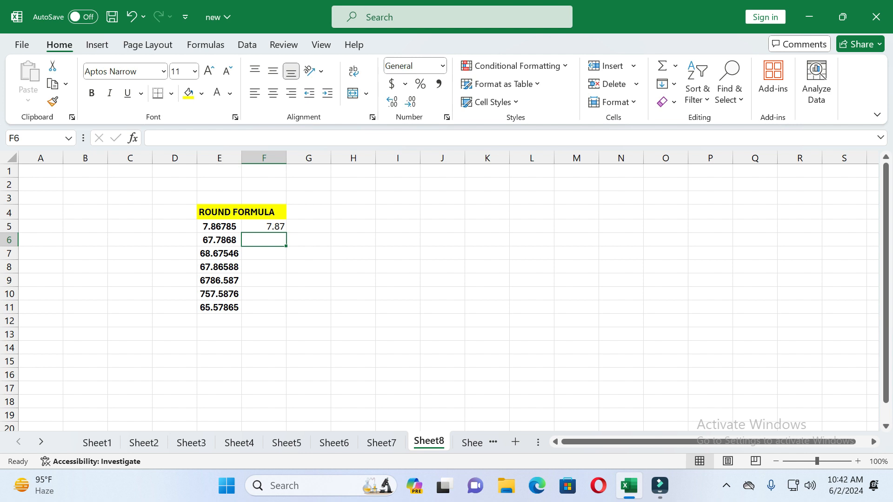
pyautogui.click(265, 227)
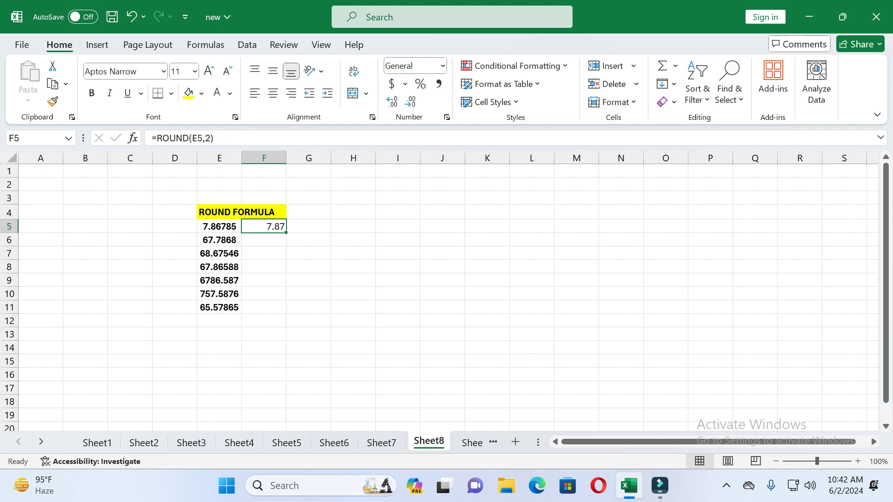
pyautogui.moveTo(286, 233); pyautogui.dragTo(279, 309)
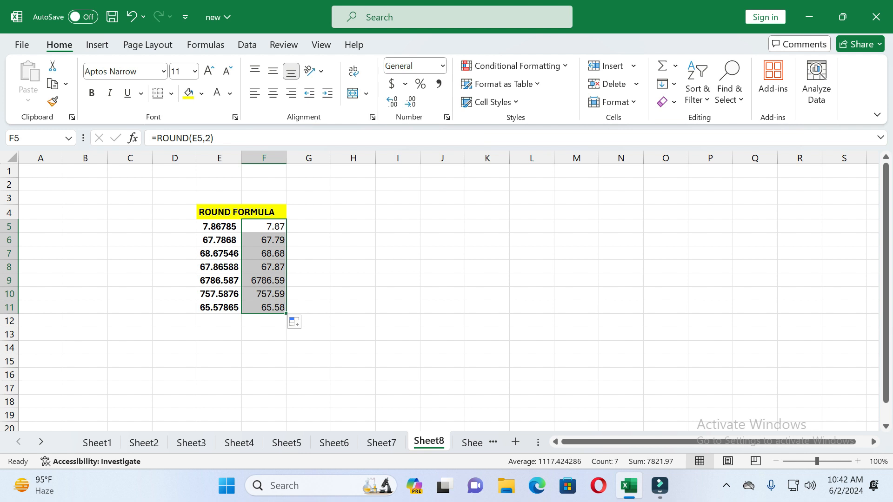
# On Sheet9, enter the formula =REPT("I",E6) in F6 under CHART and fill it down through F10
pyautogui.hotkey('ctrl', 'pagedown')
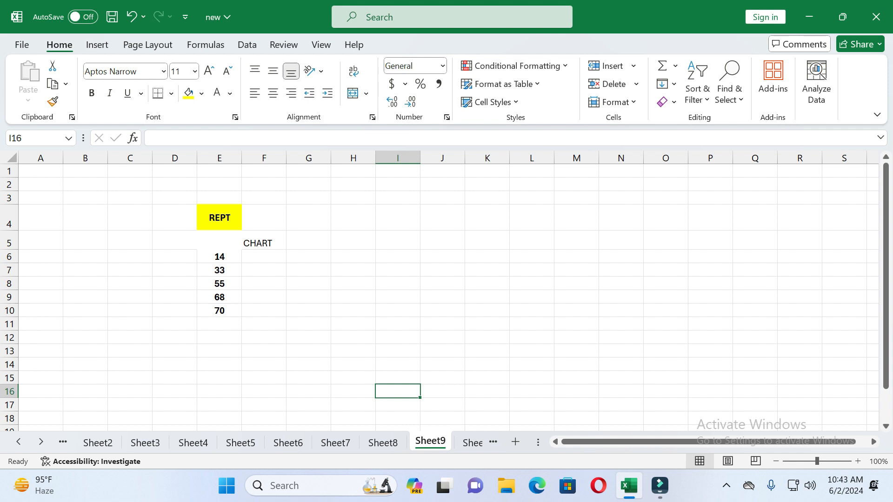
pyautogui.click(264, 257)
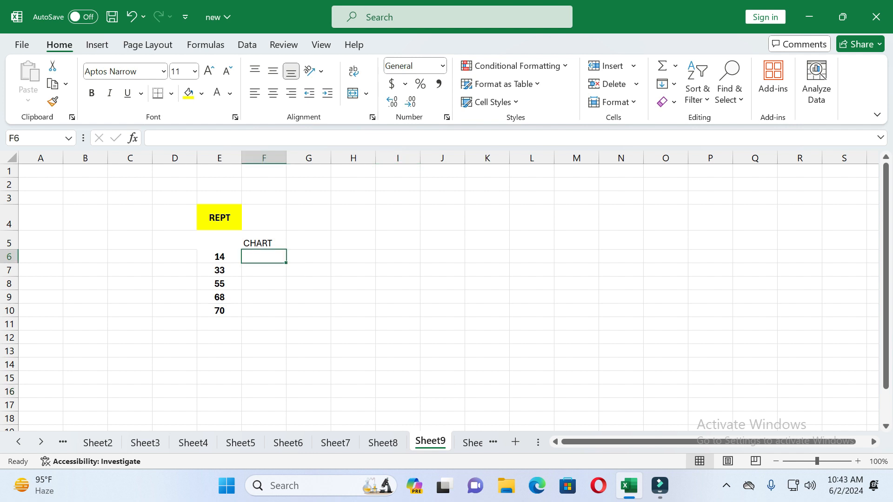
pyautogui.write('=')
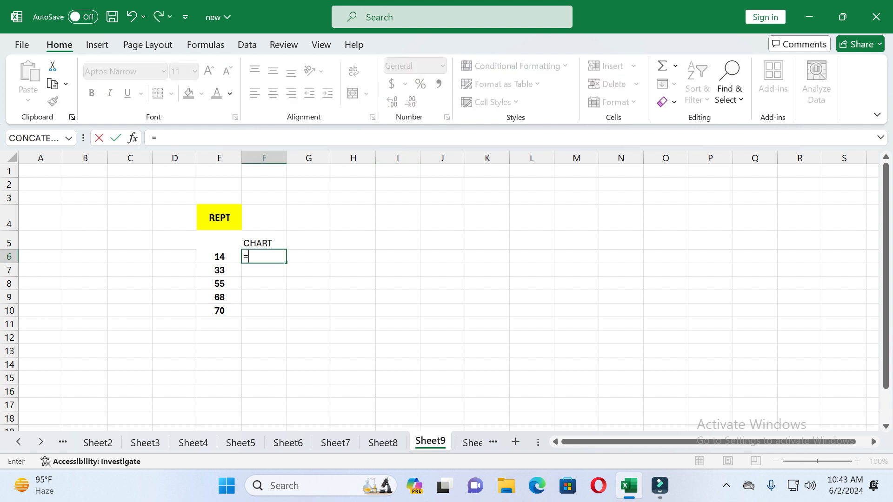
pyautogui.write('RE')
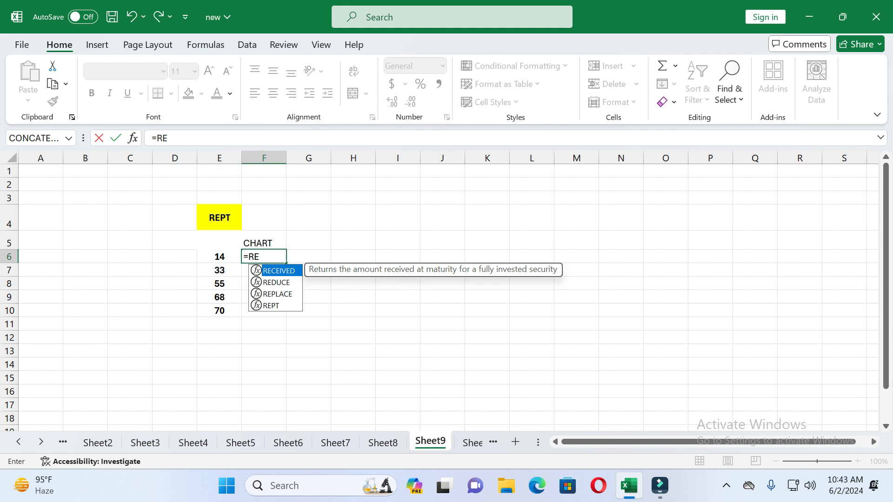
pyautogui.write('PT')
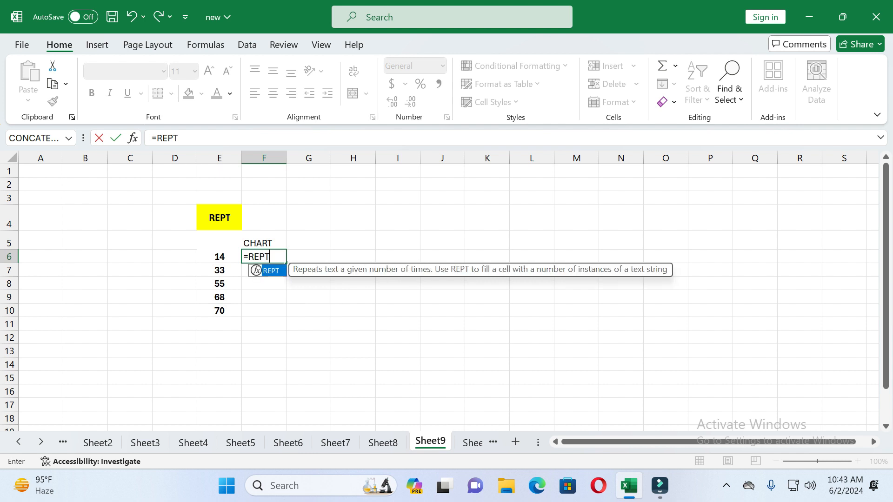
pyautogui.write('(')
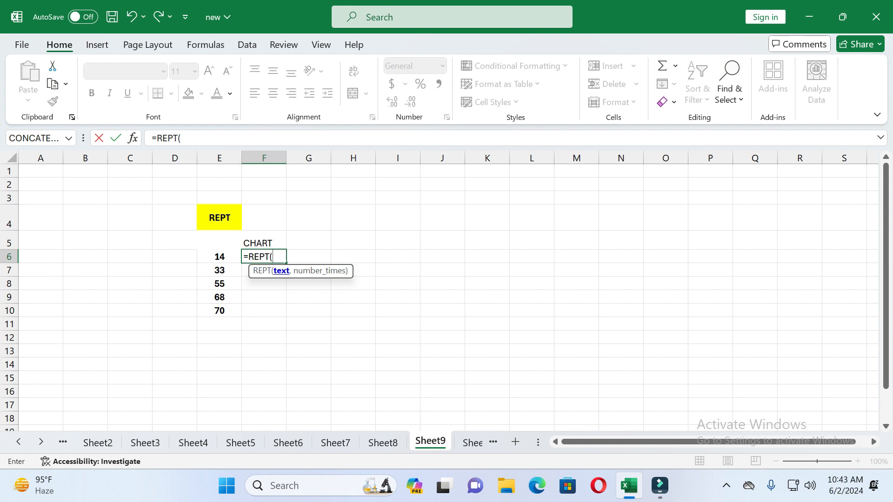
pyautogui.write('"|",')
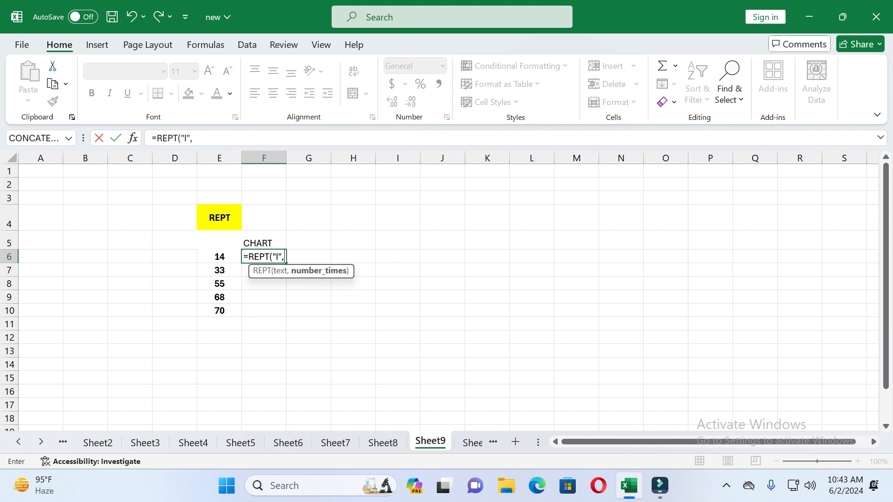
pyautogui.press('Left')
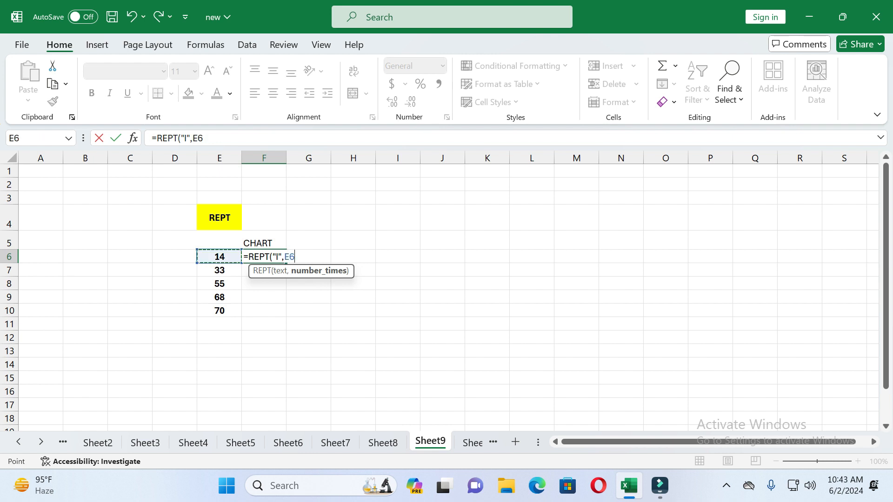
pyautogui.write(')')
pyautogui.press('Return')
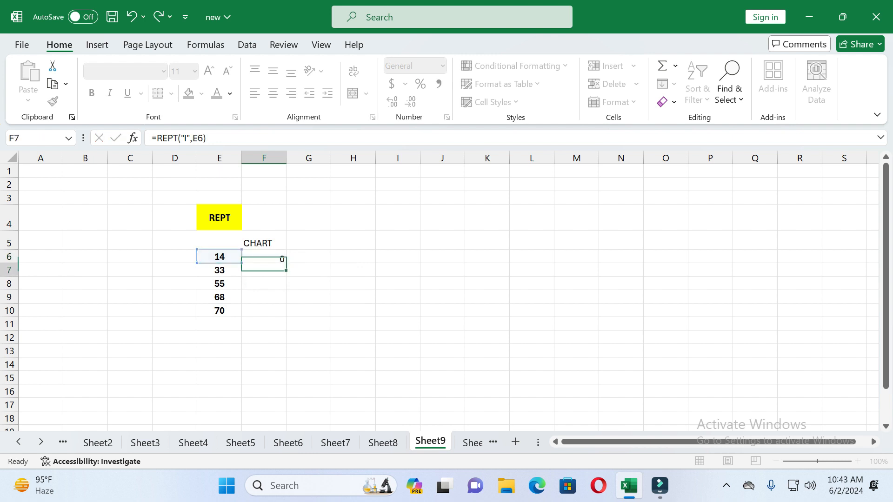
pyautogui.press('Up')
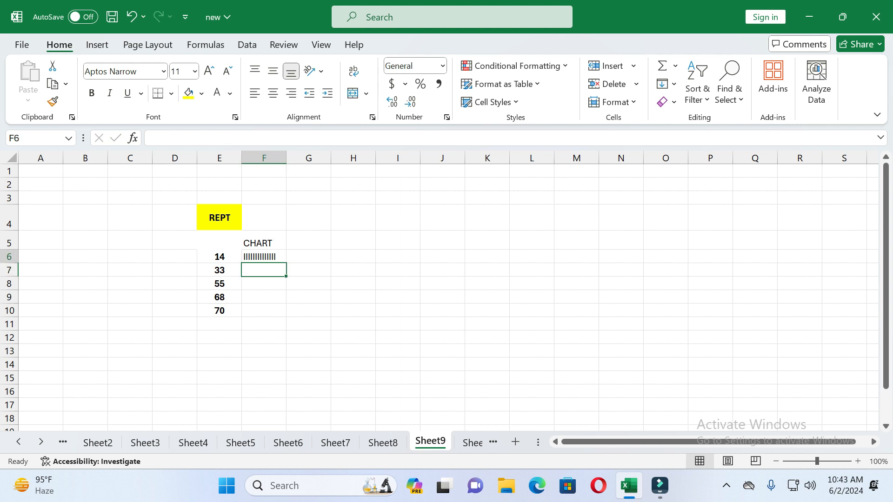
pyautogui.moveTo(286, 264); pyautogui.dragTo(282, 314)
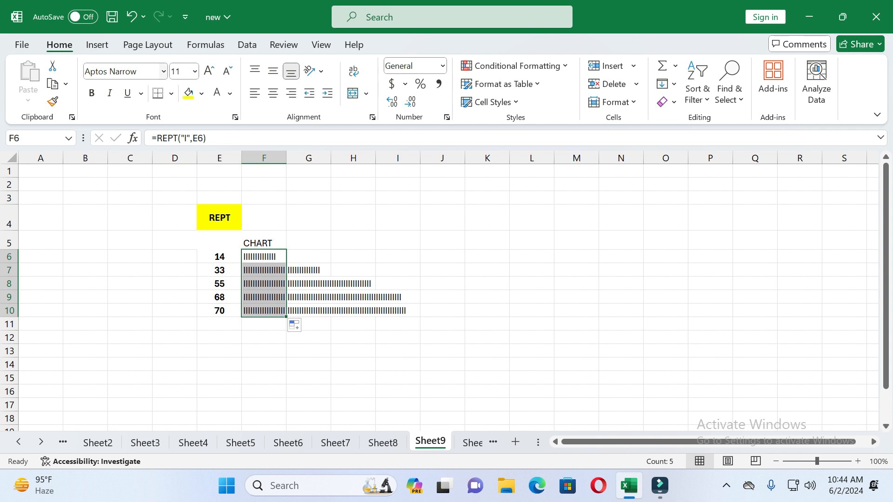
# Set the font of the REPT bars in F6:F10 to Impact
pyautogui.click(163, 71)
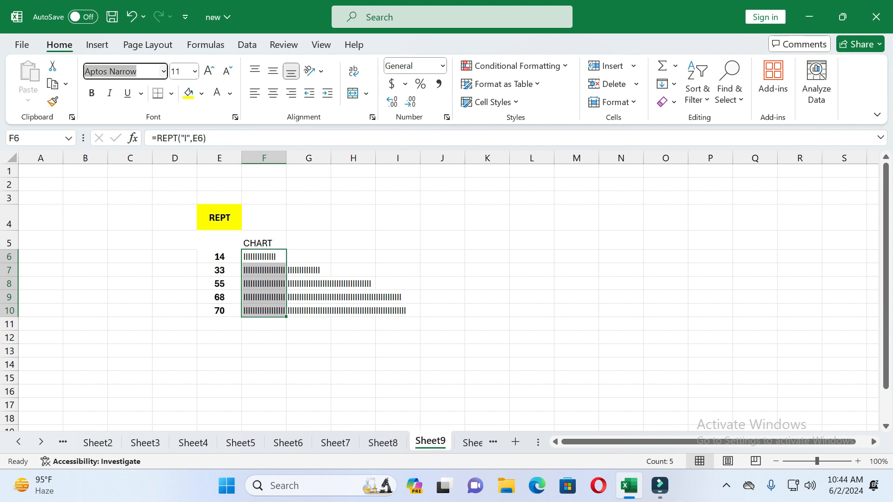
pyautogui.write('Impact')
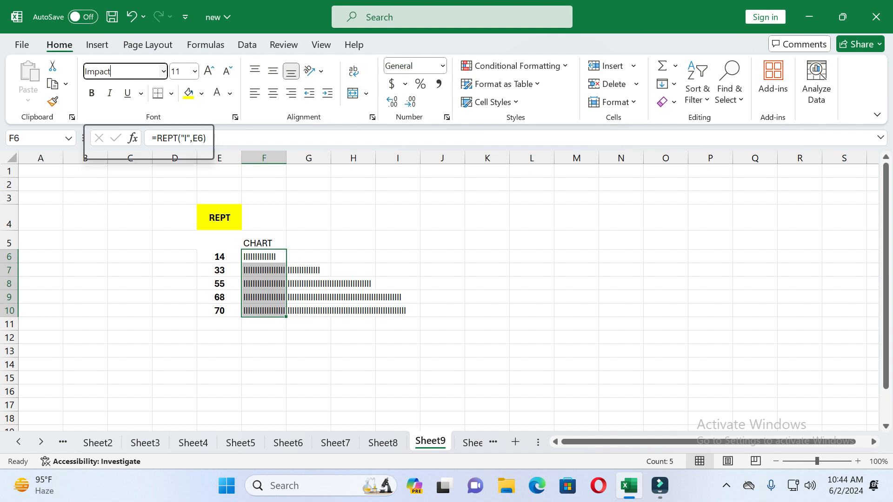
pyautogui.press('Return')
pyautogui.click(309, 297)
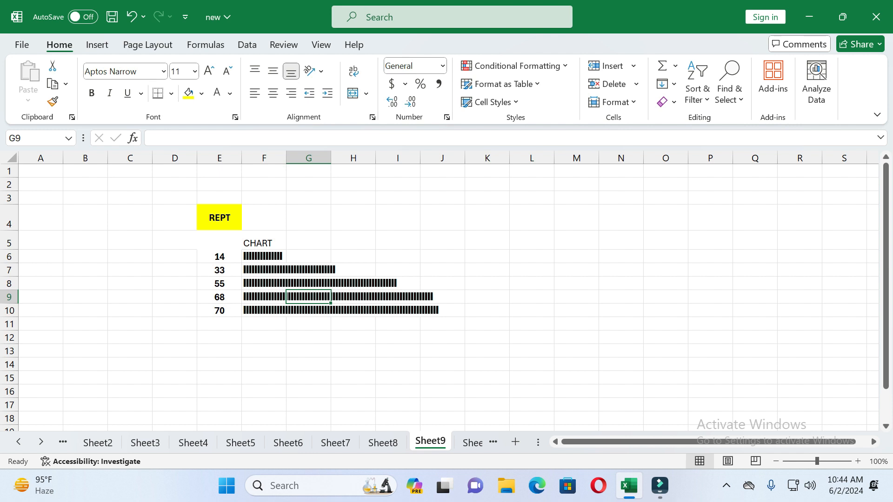
# On Sheet10, enter the formula =UPPER(D6) in E6 and fill it down through E11
pyautogui.hotkey('ctrl', 'pagedown')
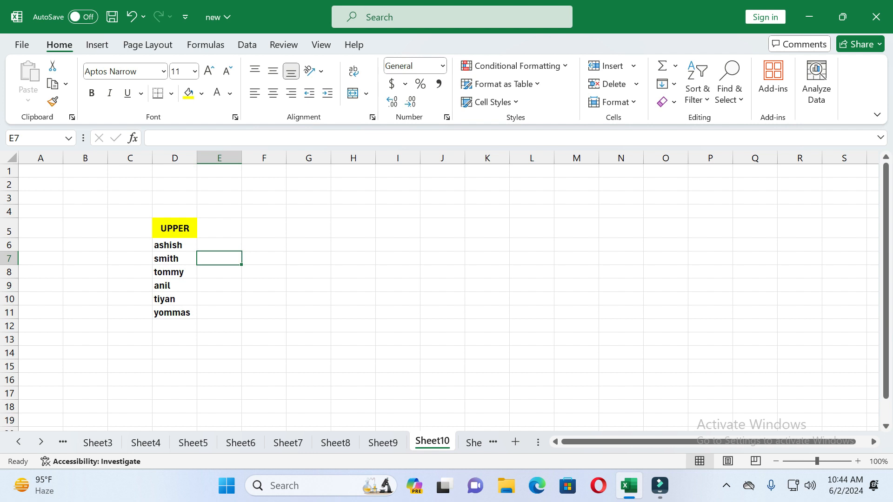
pyautogui.press('Up')
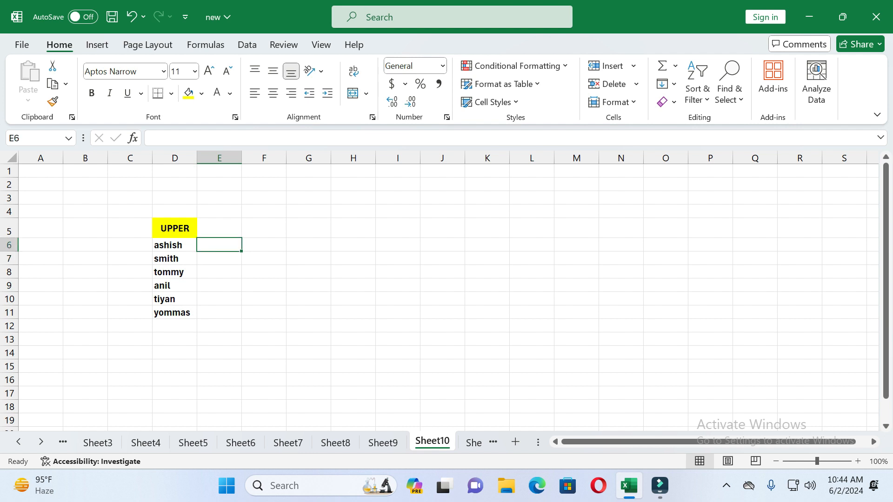
pyautogui.write('=')
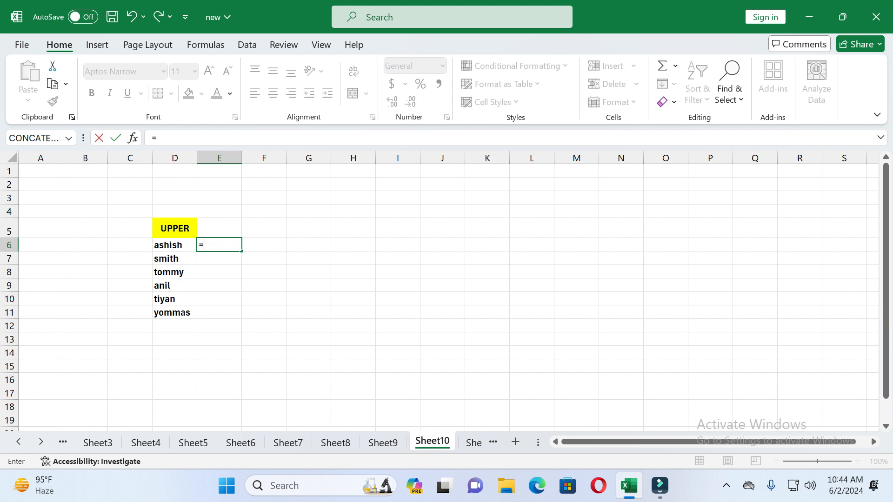
pyautogui.write('UPP')
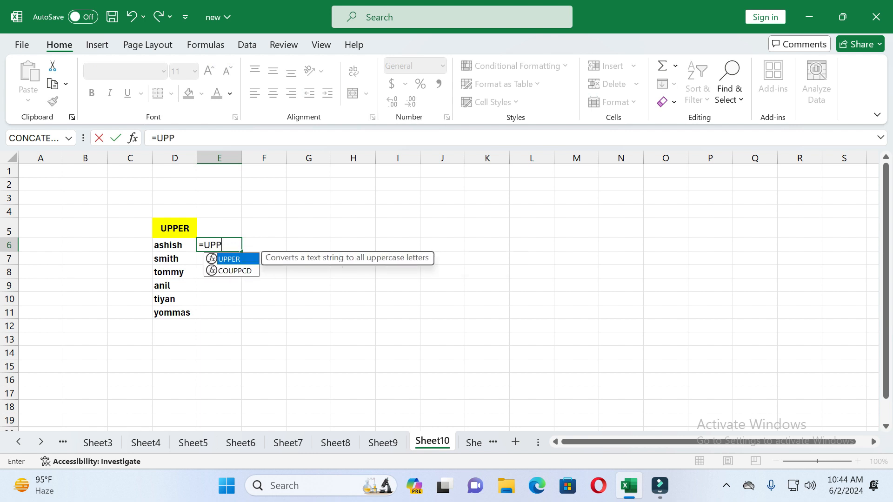
pyautogui.click(232, 259)
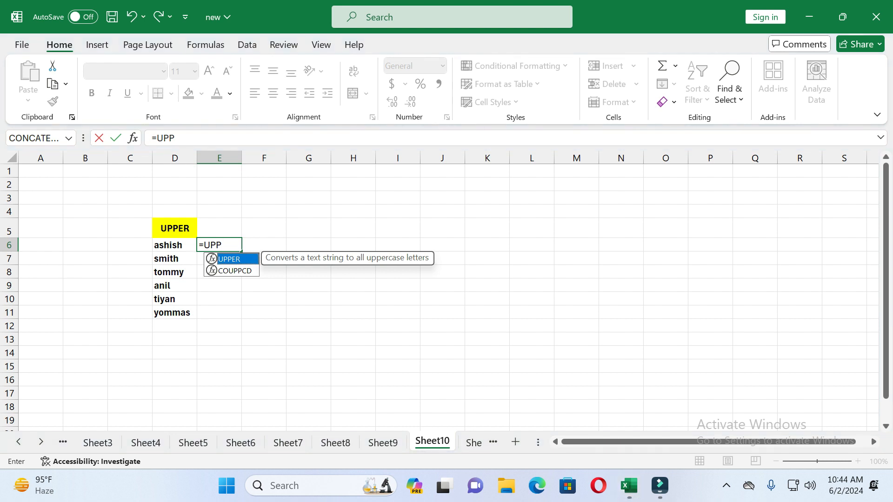
pyautogui.press('Tab')
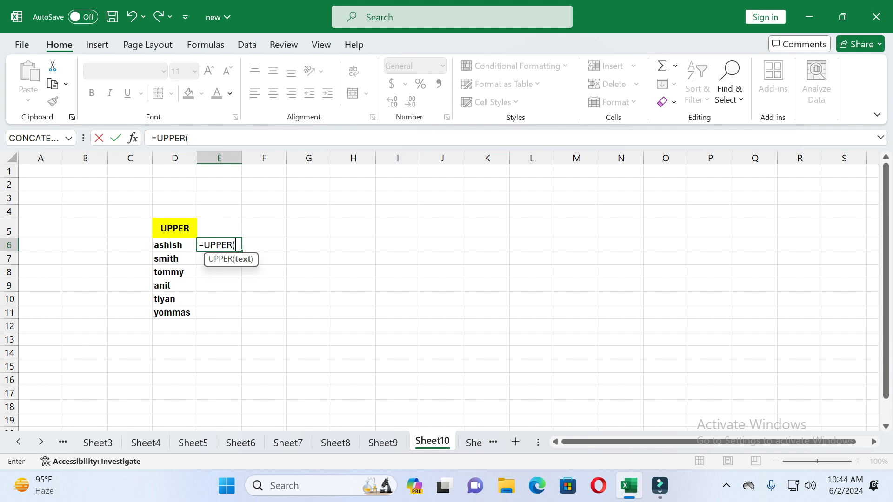
pyautogui.press('Left')
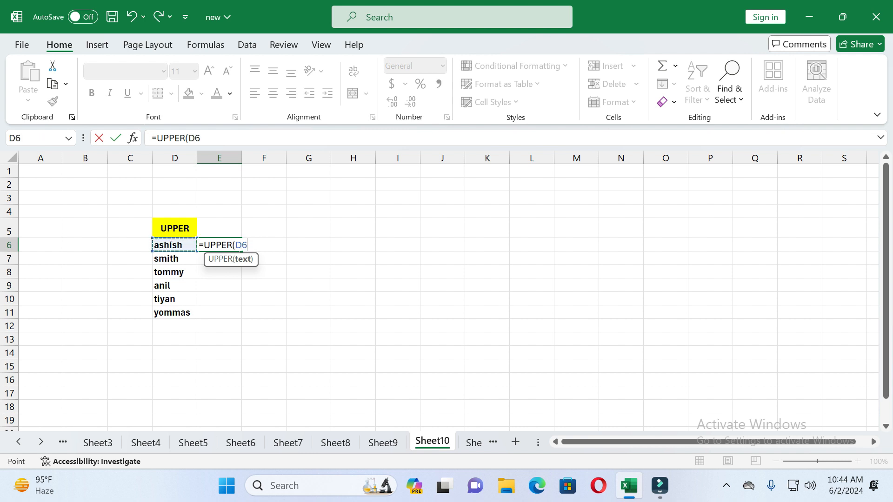
pyautogui.write(')')
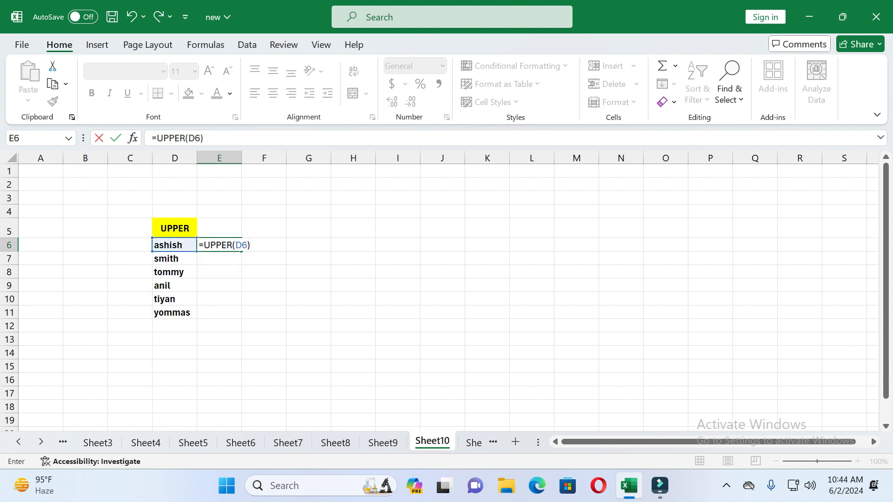
pyautogui.press('Return')
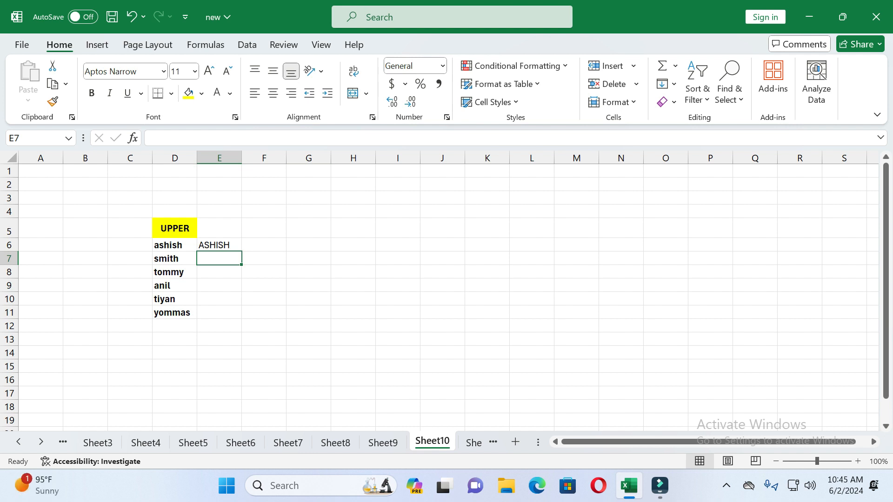
pyautogui.click(220, 246)
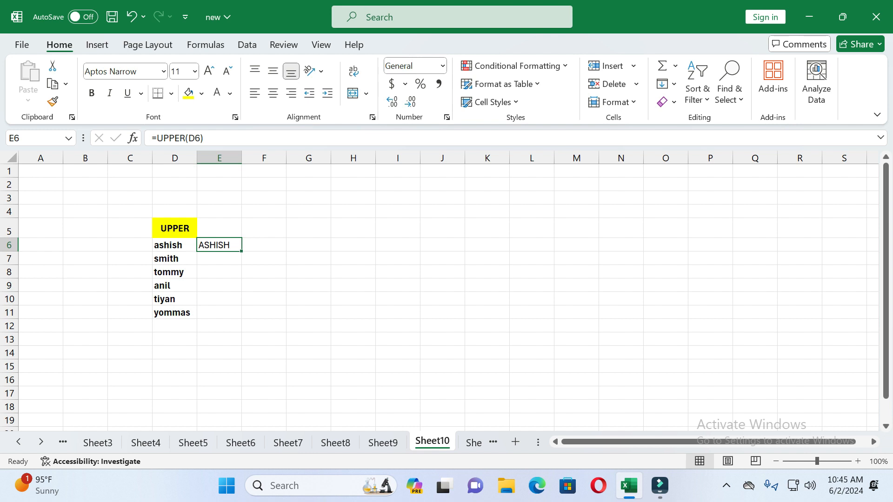
pyautogui.moveTo(242, 251); pyautogui.dragTo(233, 314)
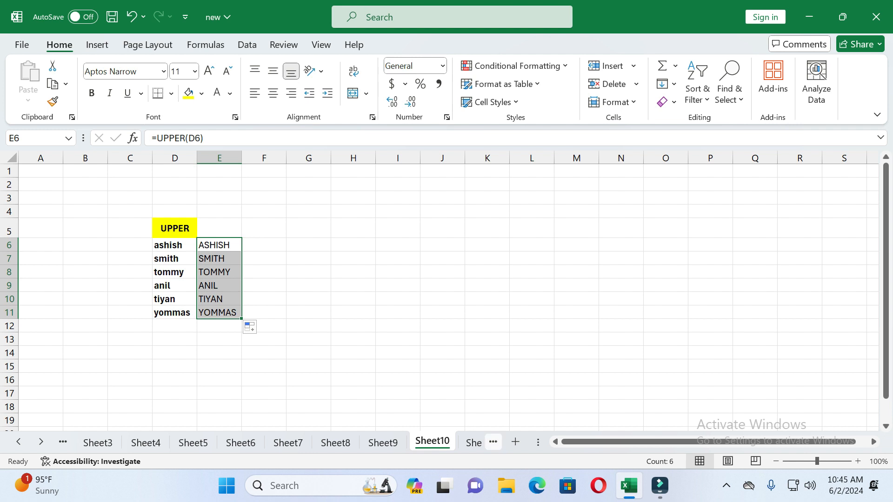
# On Sheet11, enter the formula =LOWER(D6) in E6 and fill it down through E11
pyautogui.click(474, 442)
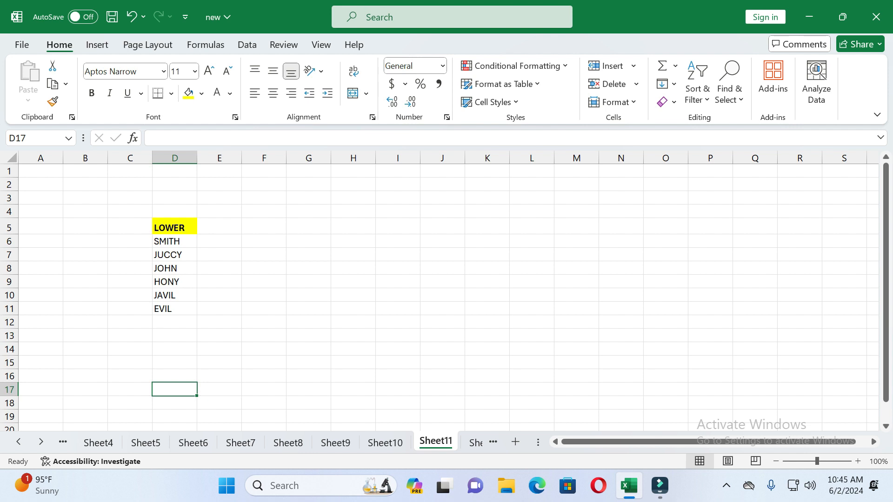
pyautogui.click(219, 242)
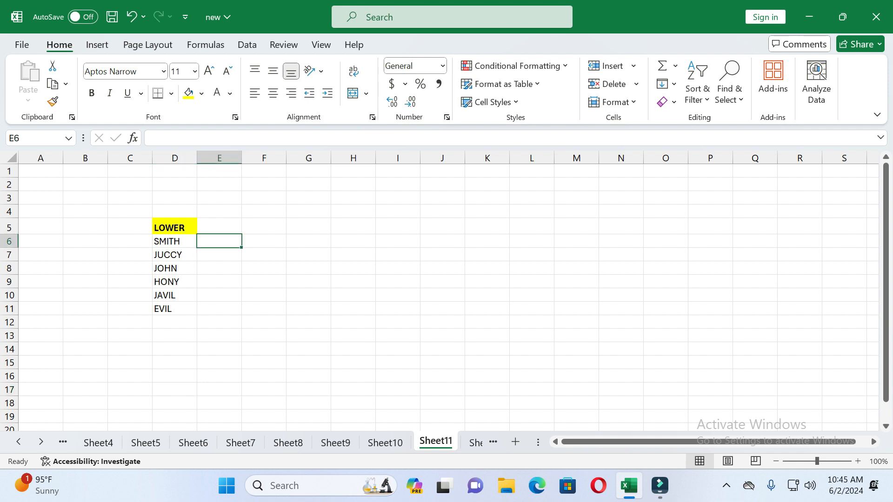
pyautogui.write('=L')
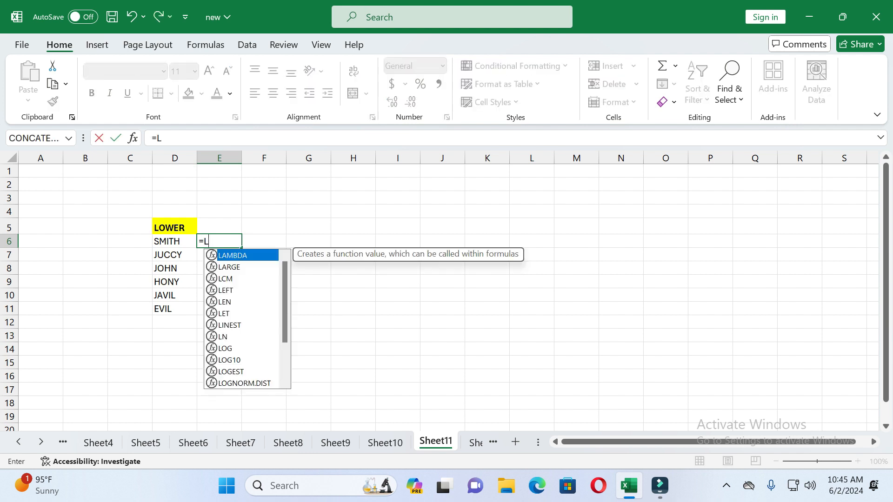
pyautogui.write('OWER')
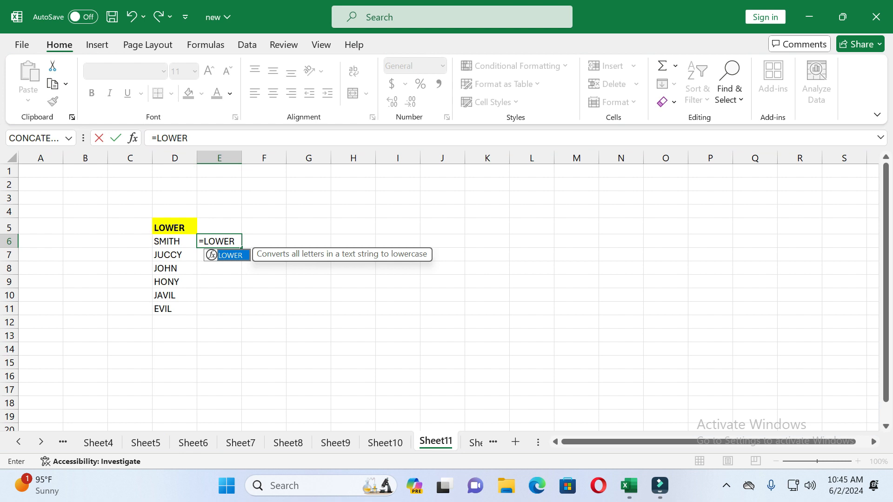
pyautogui.write('(')
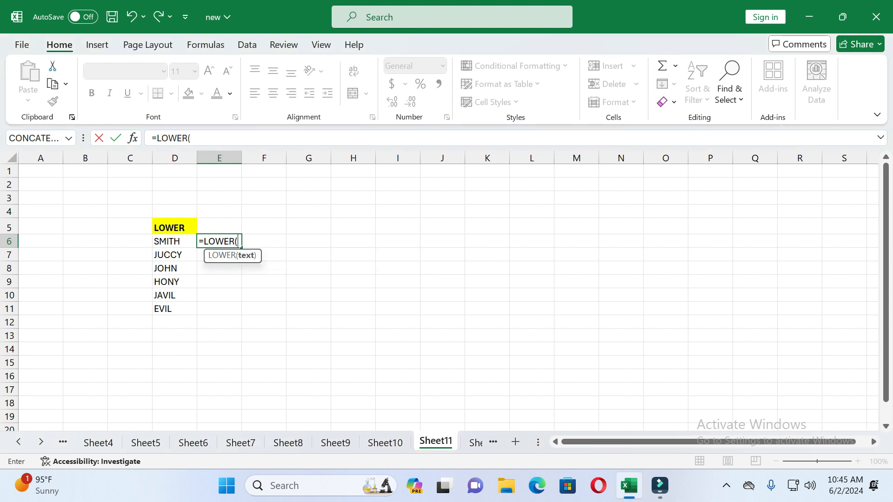
pyautogui.click(175, 242)
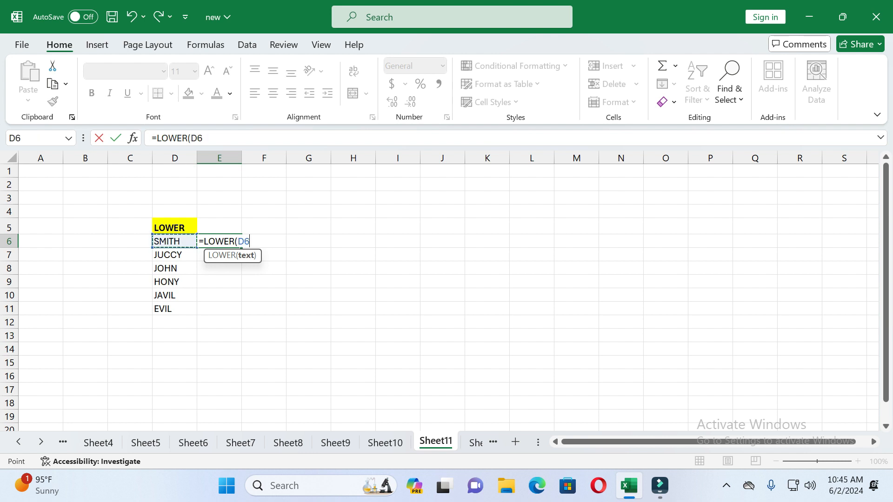
pyautogui.write(')')
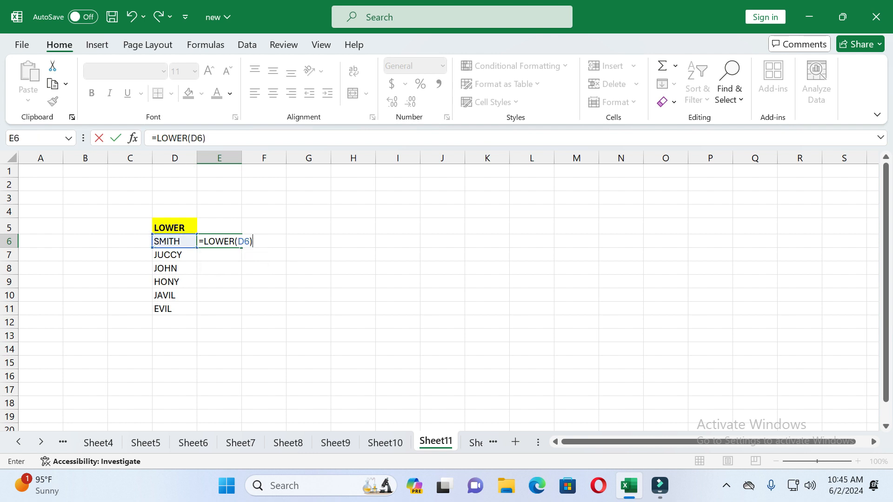
pyautogui.press('Return')
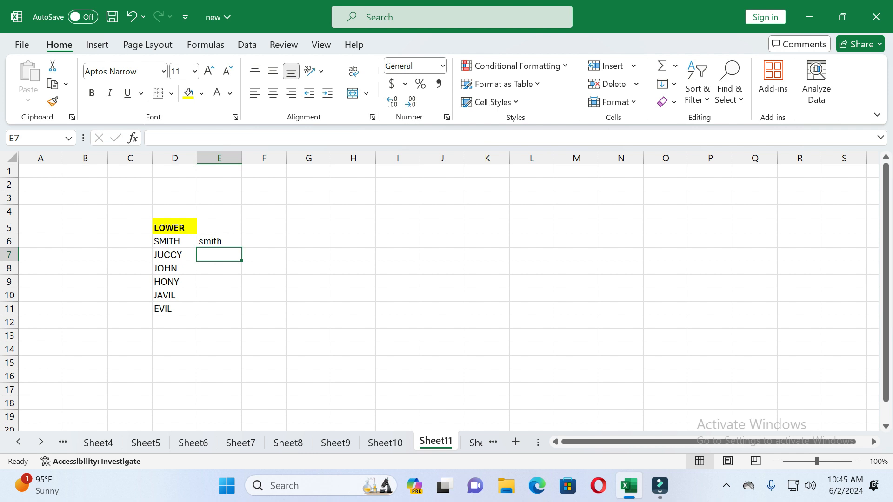
pyautogui.click(219, 242)
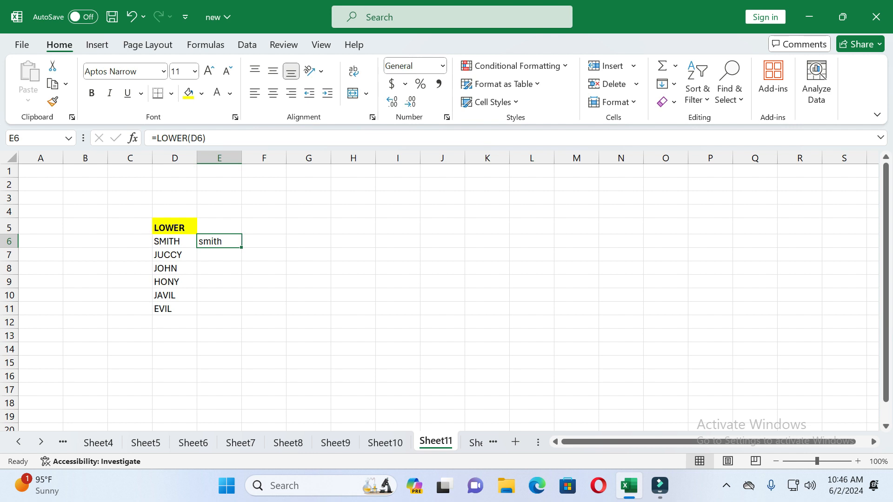
pyautogui.moveTo(242, 247); pyautogui.dragTo(242, 312)
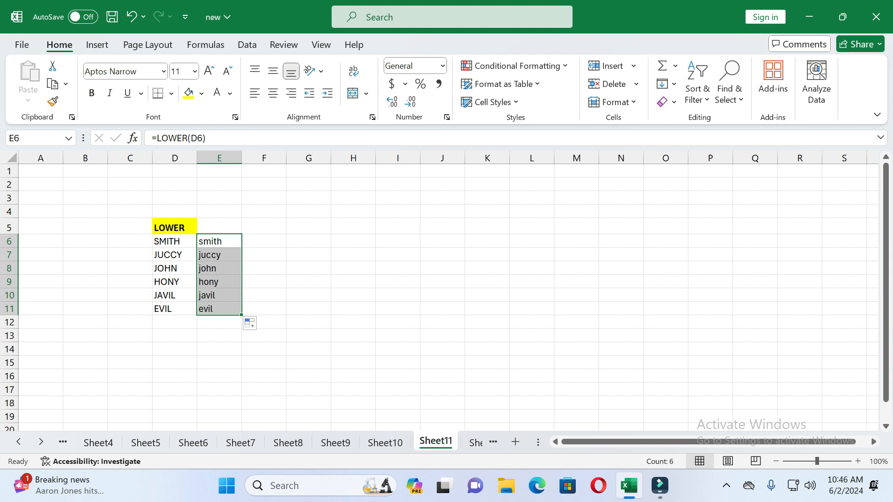
# On Sheet12, enter the formula =PROPER(D6) in E6, fill it down through E11, and widen column E to fit the names
pyautogui.hotkey('ctrl', 'pagedown')
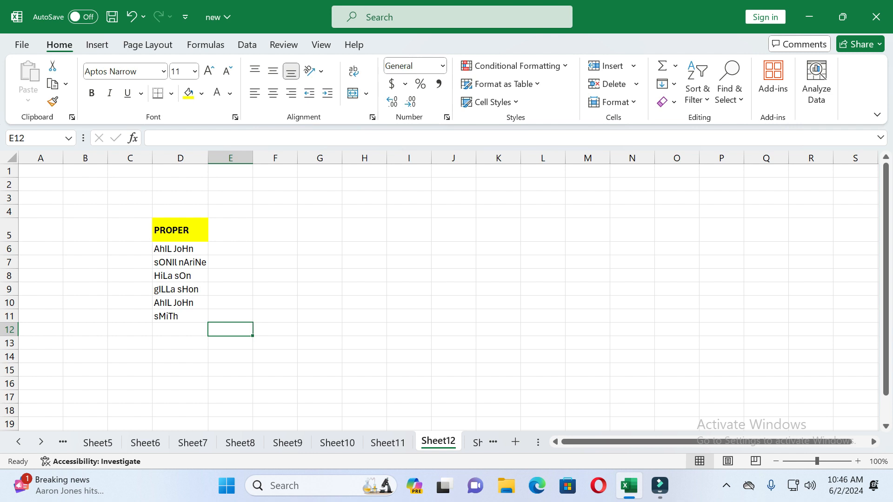
pyautogui.click(230, 248)
pyautogui.write('=')
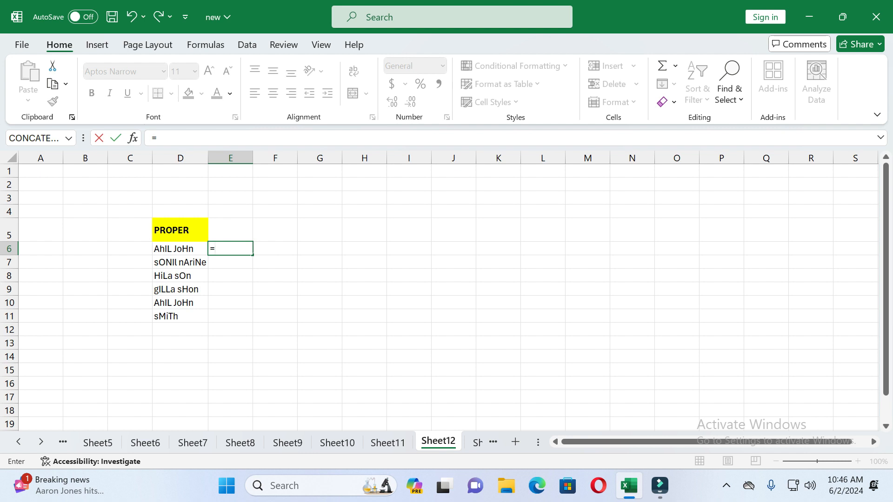
pyautogui.write('PROP')
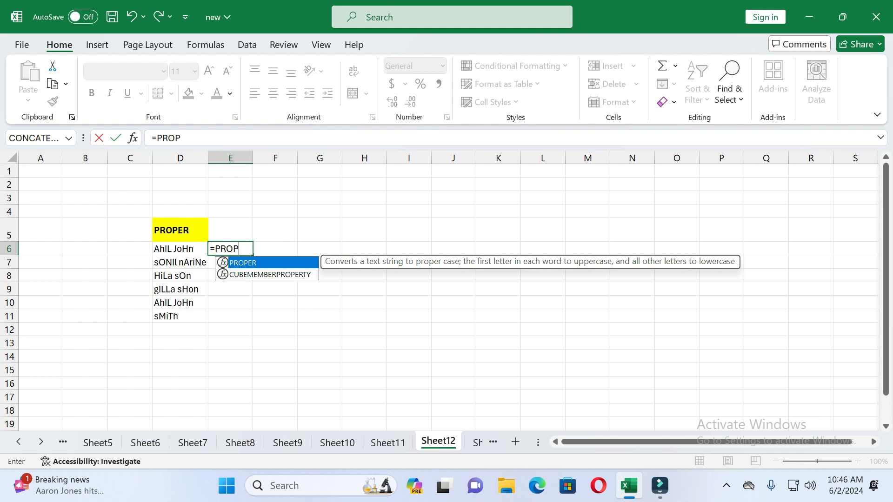
pyautogui.press('Tab')
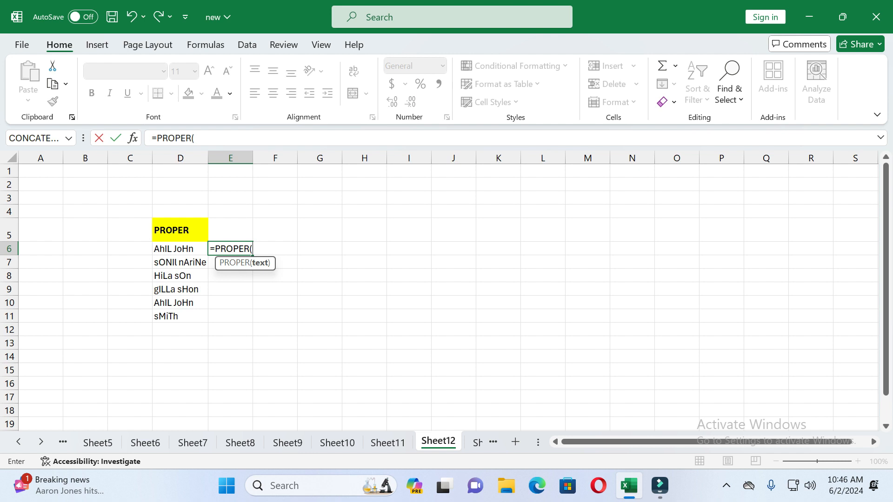
pyautogui.click(180, 249)
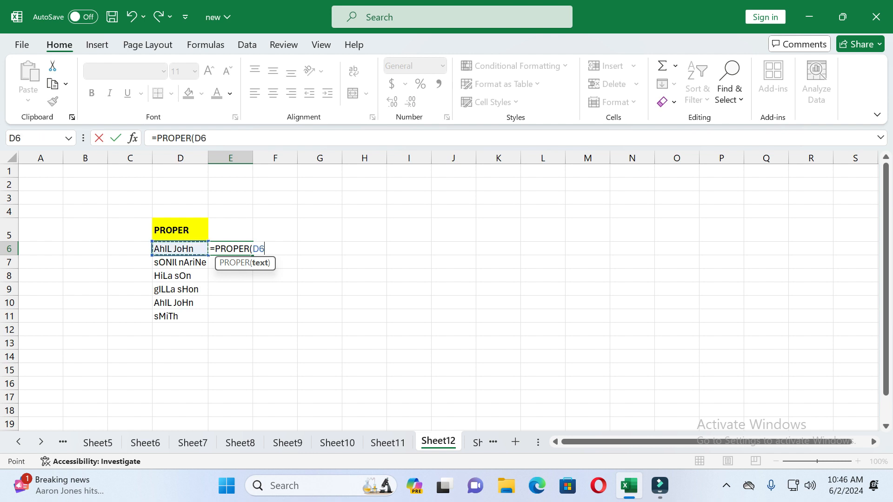
pyautogui.write(')')
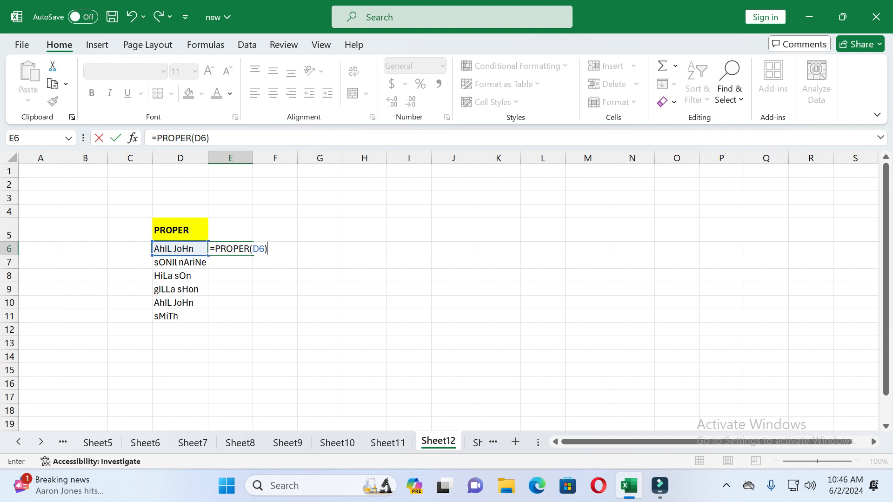
pyautogui.press('Return')
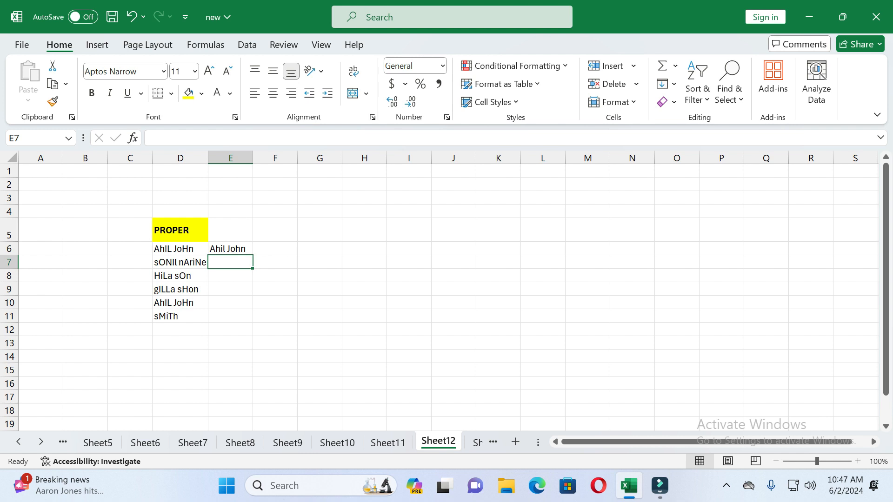
pyautogui.click(230, 249)
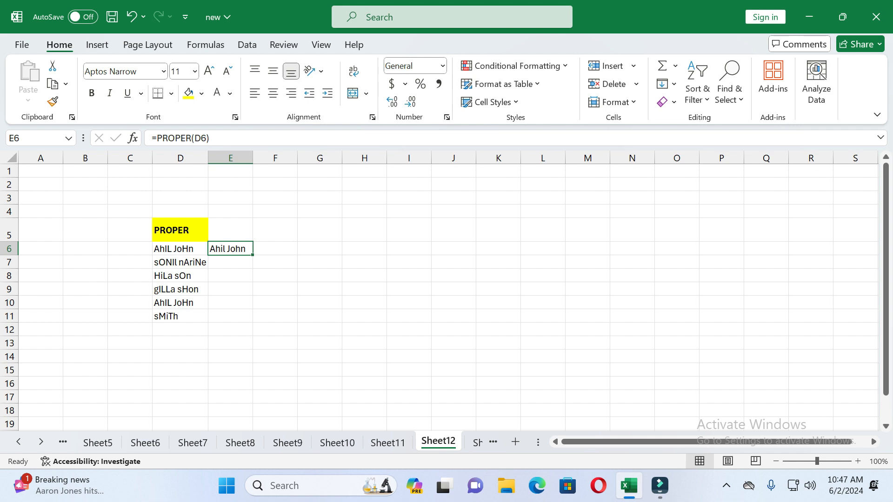
pyautogui.moveTo(252, 255); pyautogui.dragTo(252, 321)
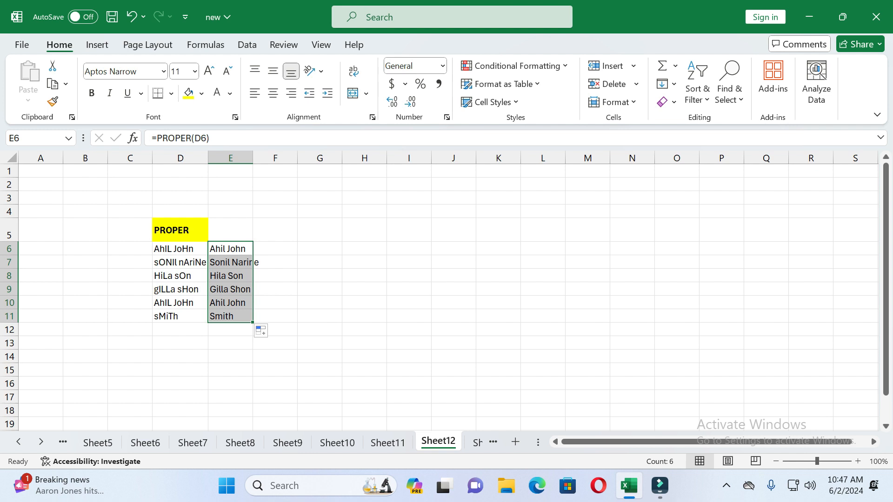
pyautogui.moveTo(253, 158); pyautogui.dragTo(257, 158)
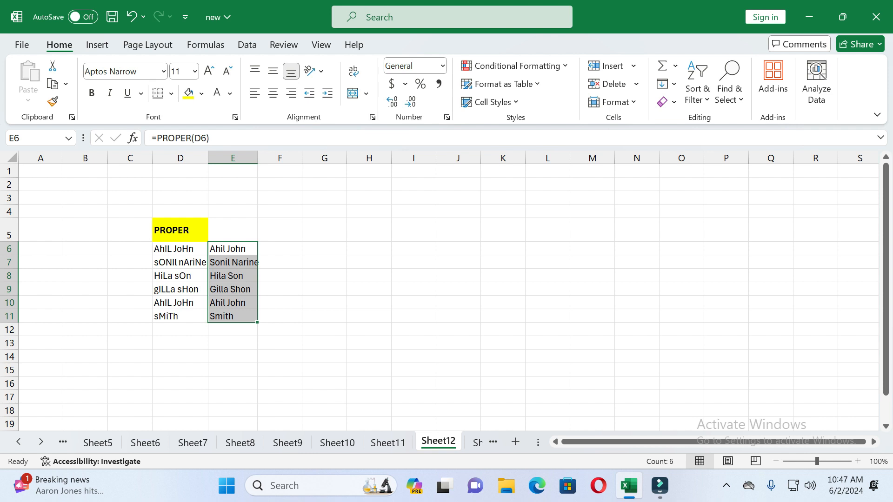
pyautogui.click(233, 343)
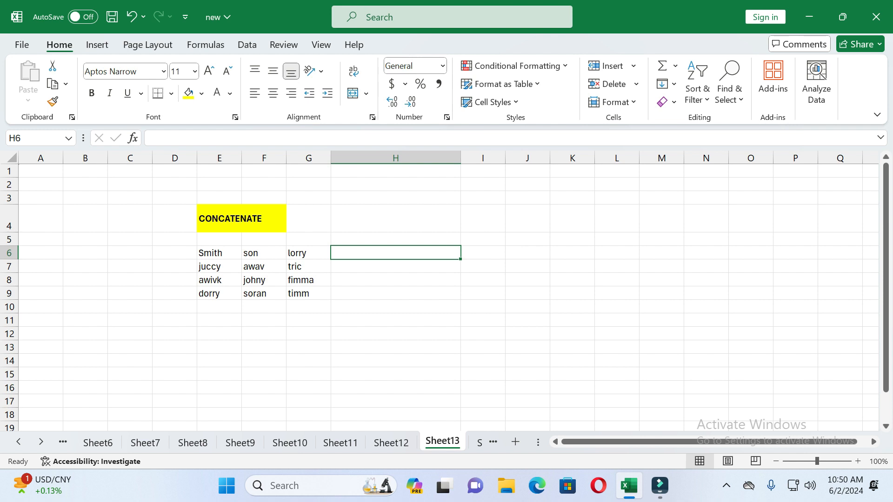
# On Sheet13, enter the formula =CONCATENATE(E6,F6,G6) in H6 to join the three texts of the first row
pyautogui.write('=')
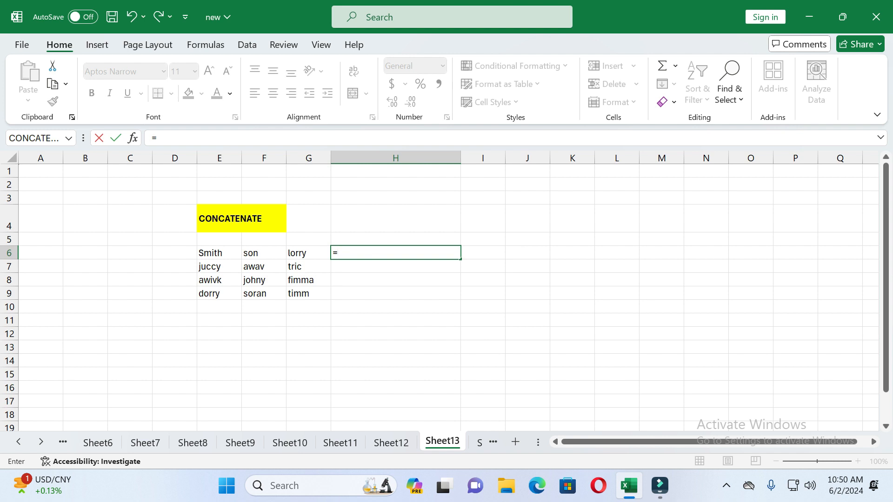
pyautogui.write('CO')
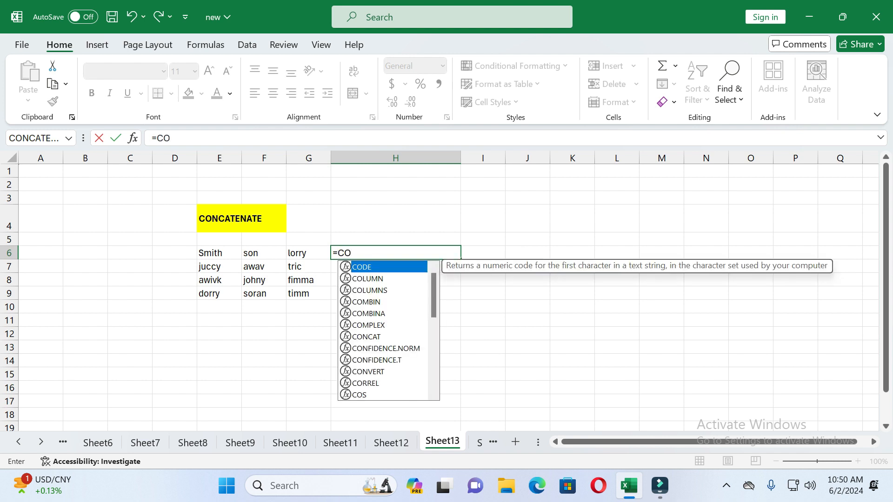
pyautogui.write('NCA')
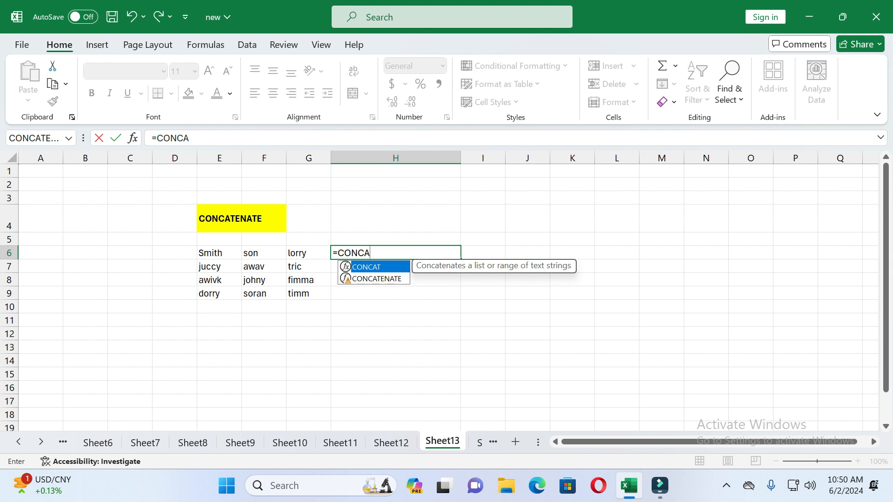
pyautogui.press('Down')
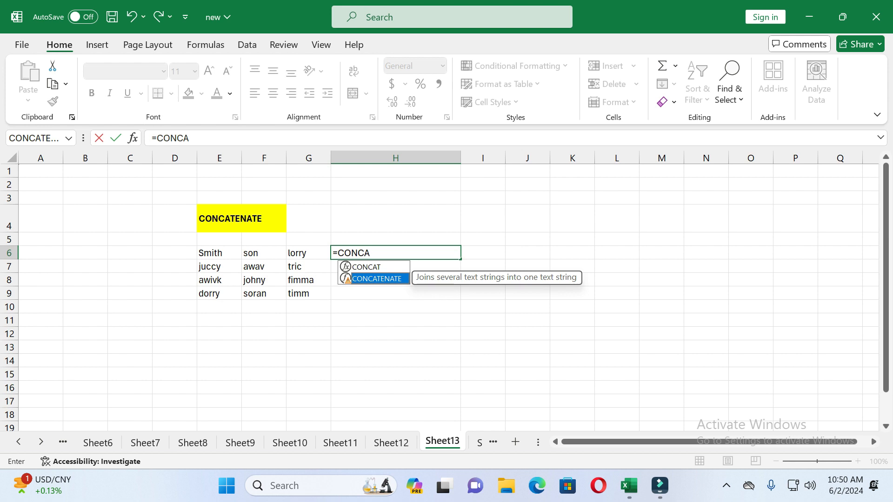
pyautogui.press('Tab')
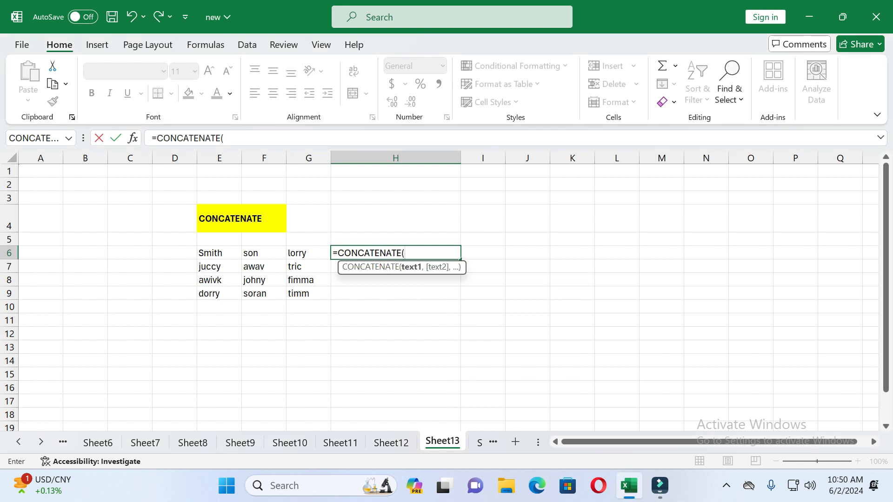
pyautogui.click(219, 253)
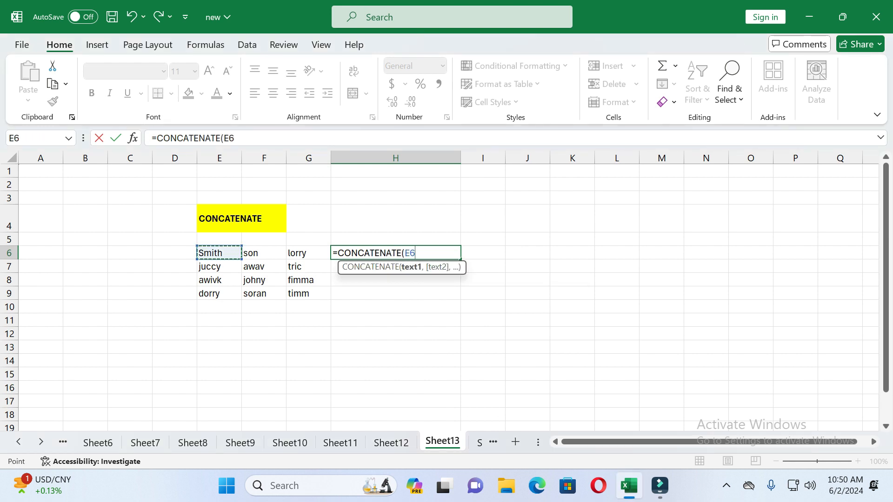
pyautogui.write(',')
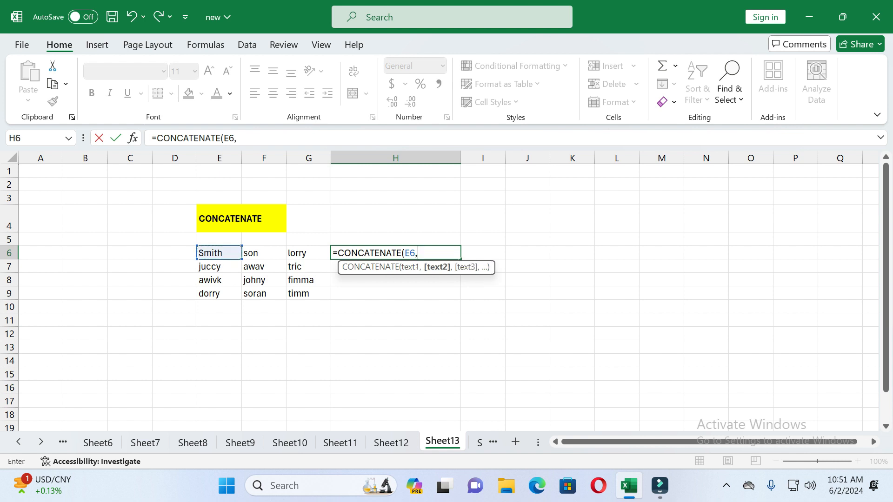
pyautogui.click(264, 253)
pyautogui.write(',')
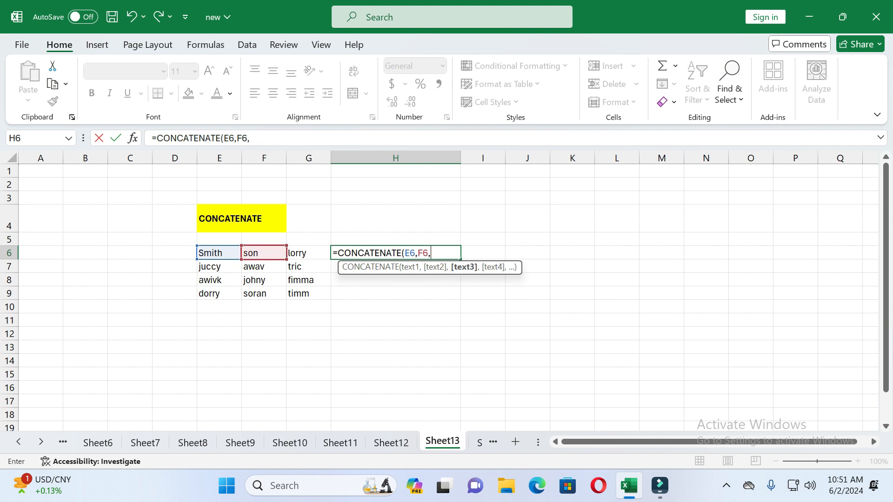
pyautogui.click(308, 253)
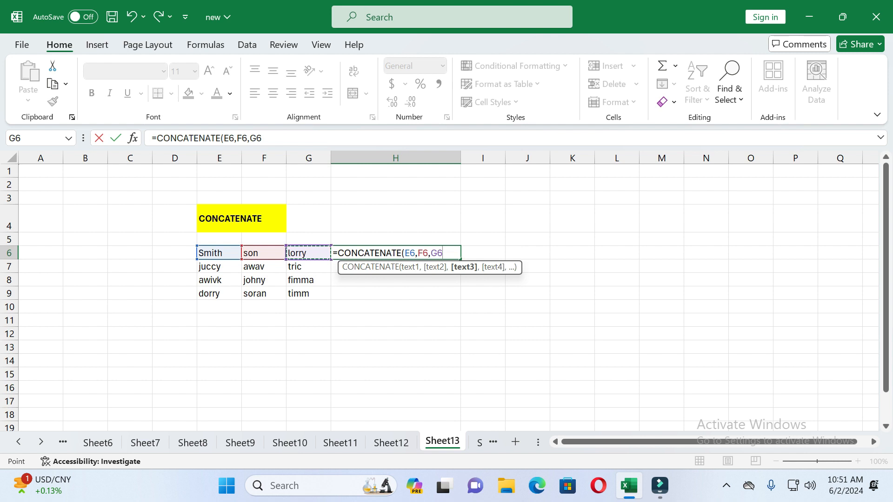
pyautogui.write(')')
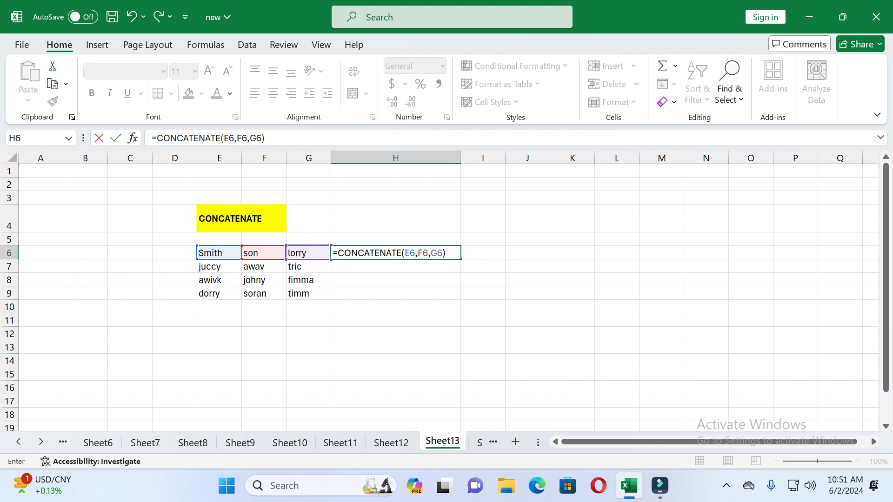
pyautogui.press('Return')
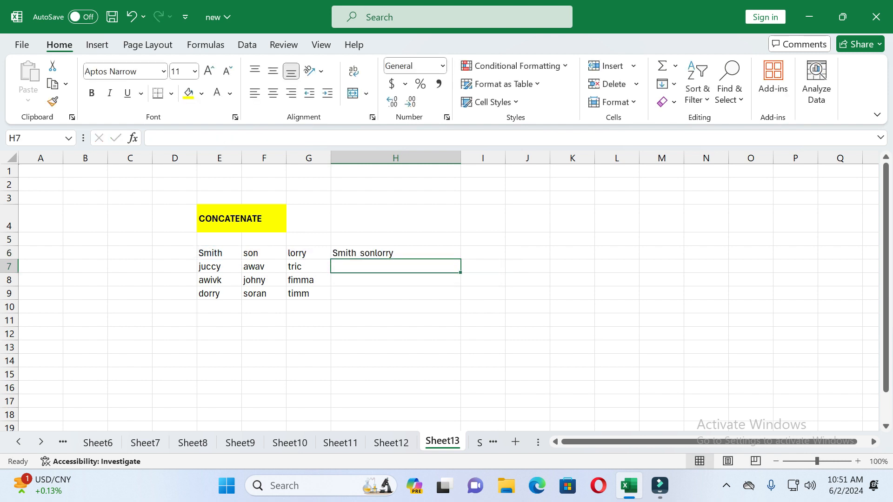
# Fill the CONCATENATE formula from H6 down through H9
pyautogui.click(395, 253)
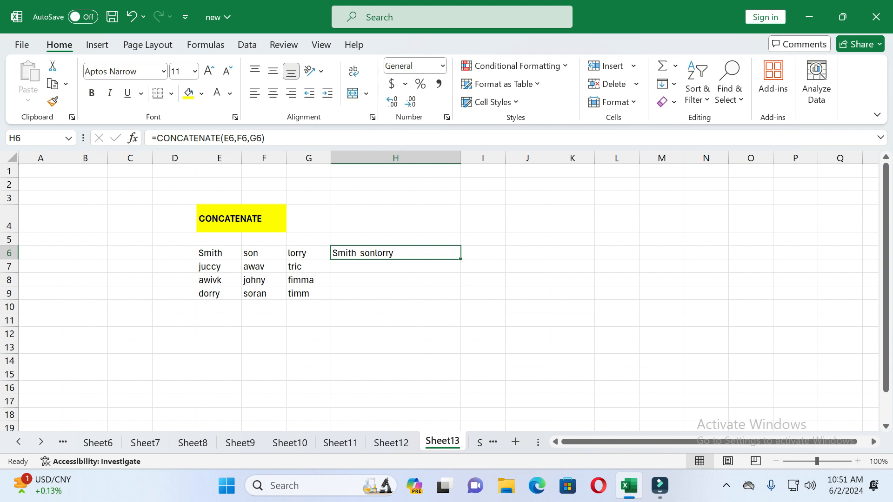
pyautogui.click(395, 267)
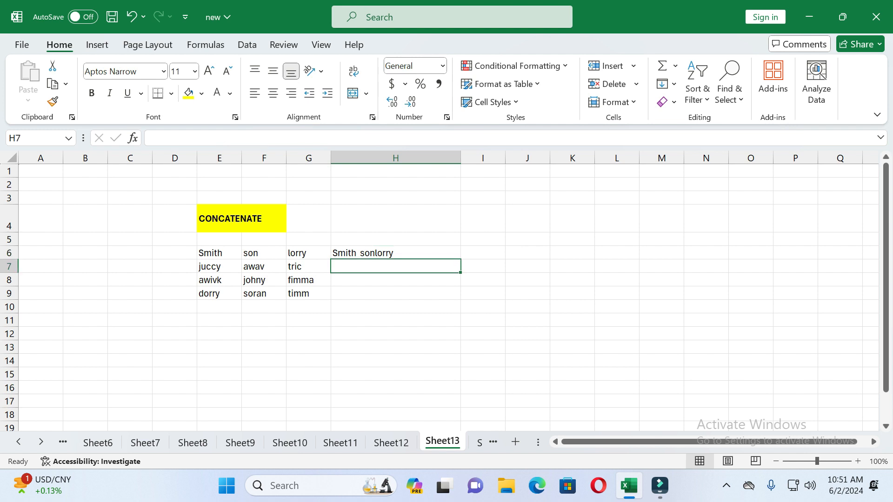
pyautogui.click(395, 253)
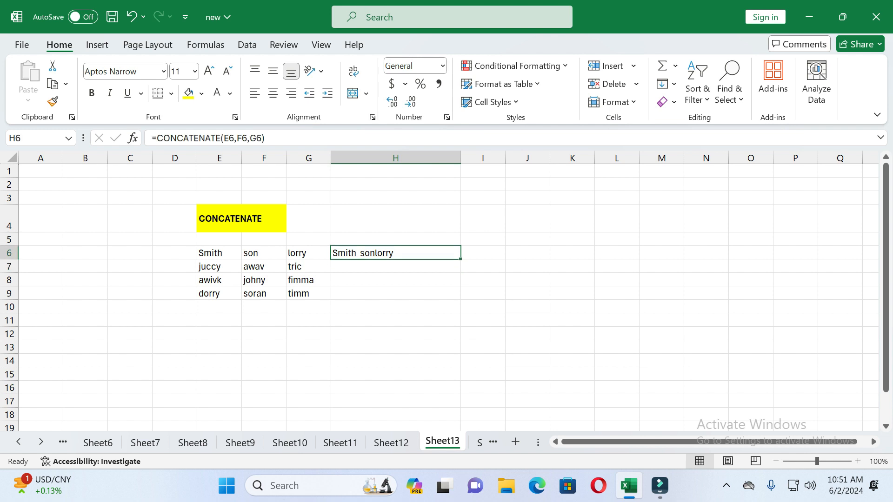
pyautogui.moveTo(460, 259); pyautogui.dragTo(460, 298)
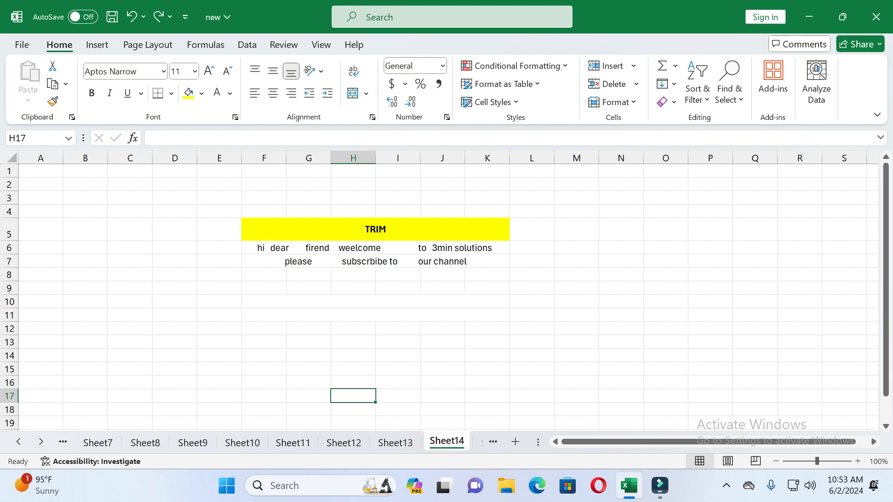
# On Sheet14, enter the formula =TRIM(F6) in merged cell F10 to remove the extra spaces from the first sentence
pyautogui.click(375, 302)
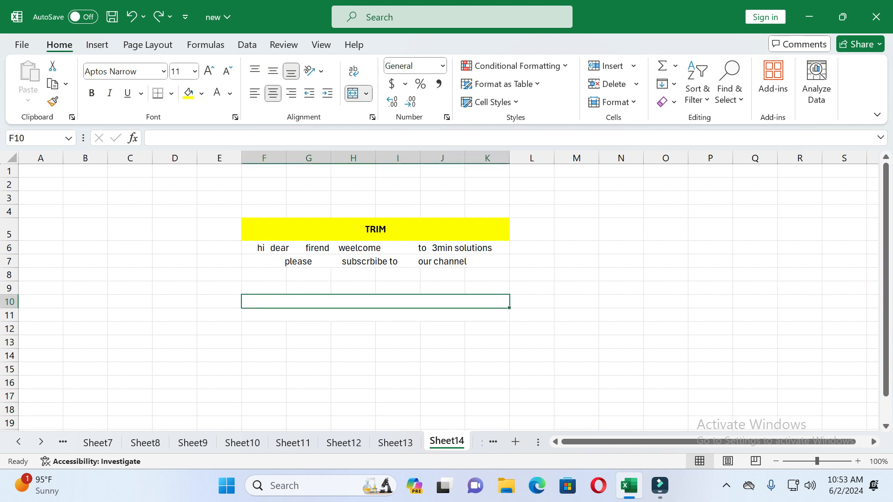
pyautogui.write('=')
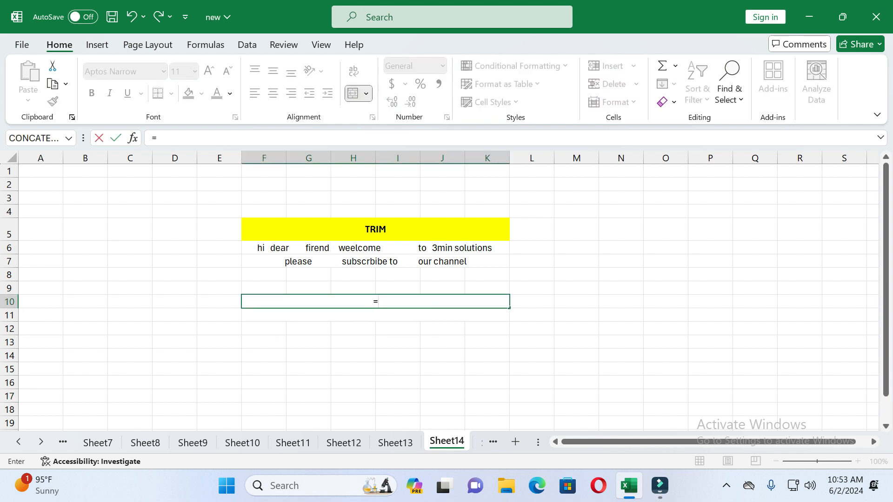
pyautogui.write('TRIM')
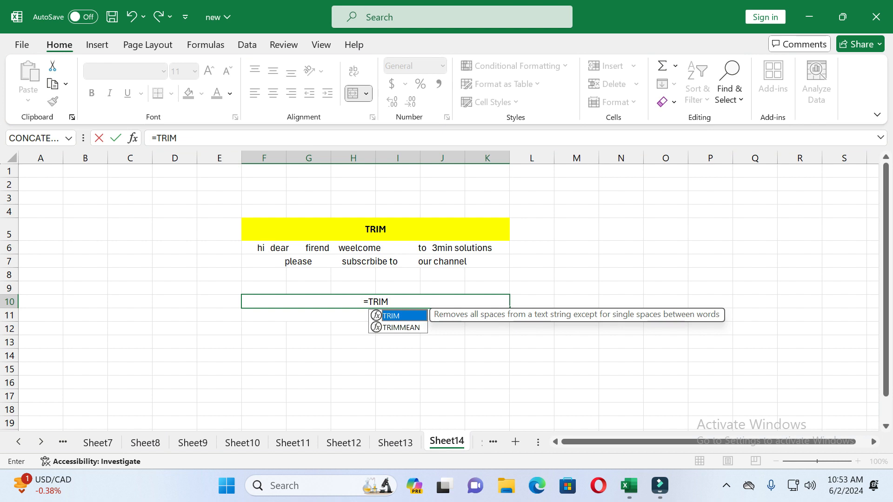
pyautogui.write('(')
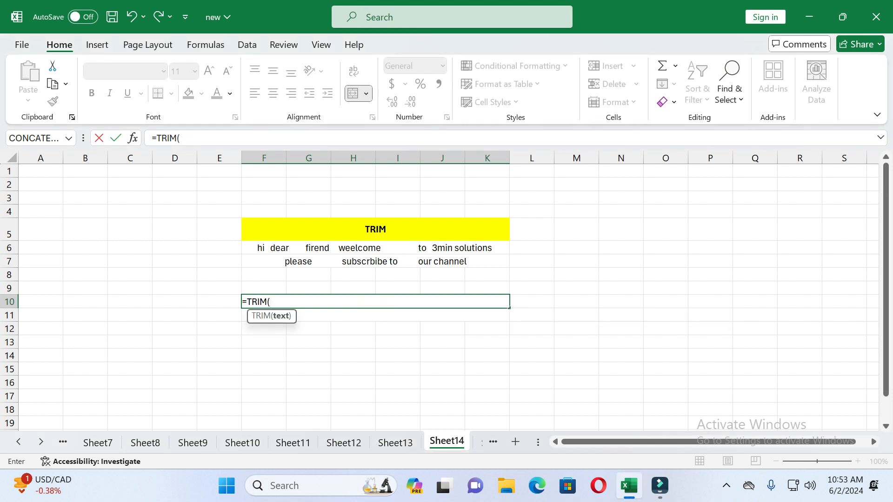
pyautogui.click(375, 248)
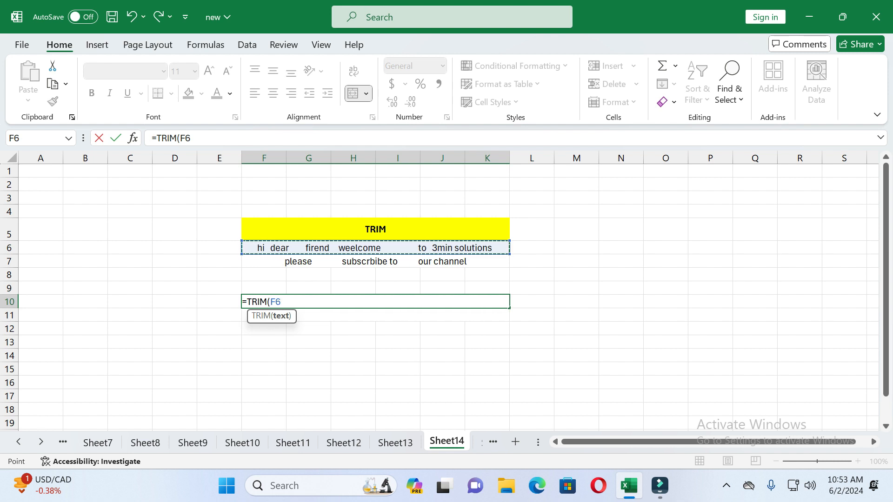
pyautogui.write(')')
pyautogui.press('Return')
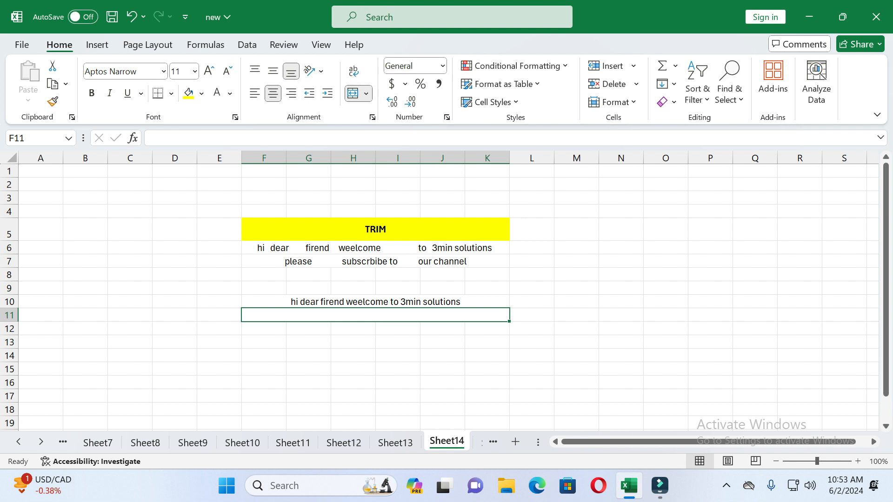
# Enter the formula =TRIM(F7) in merged cell F11 to remove the extra spaces from the second sentence
pyautogui.click(375, 261)
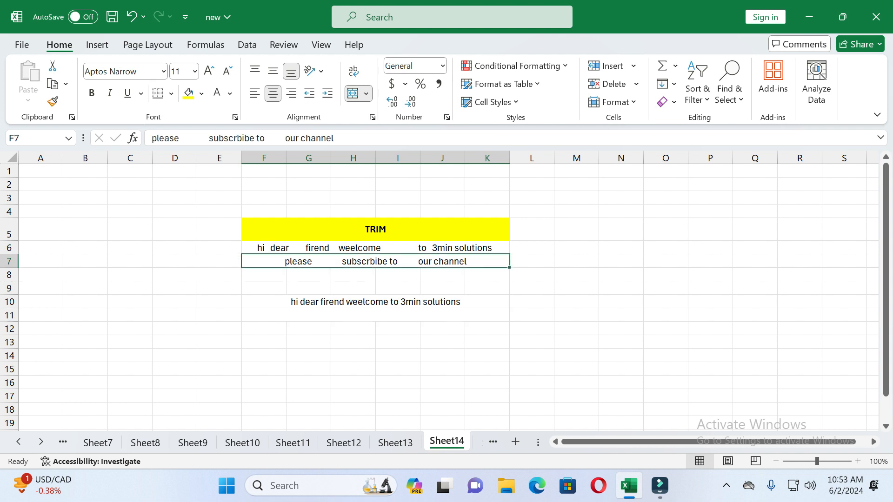
pyautogui.click(375, 316)
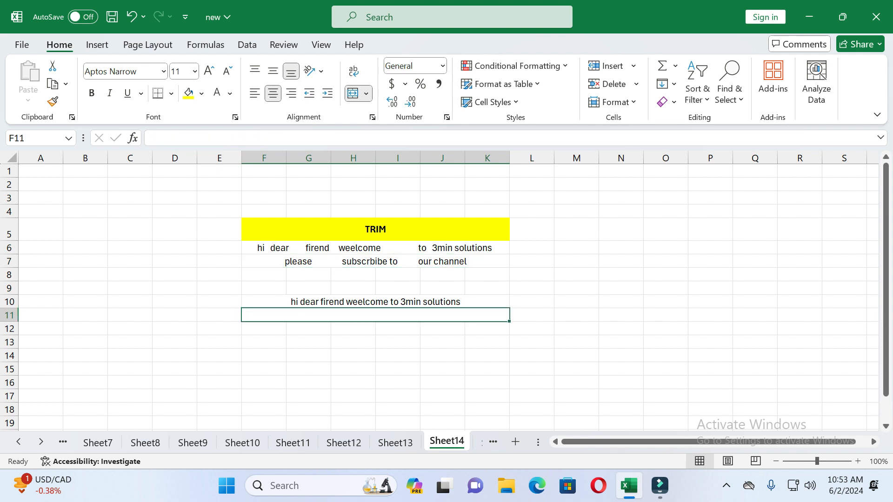
pyautogui.write('=')
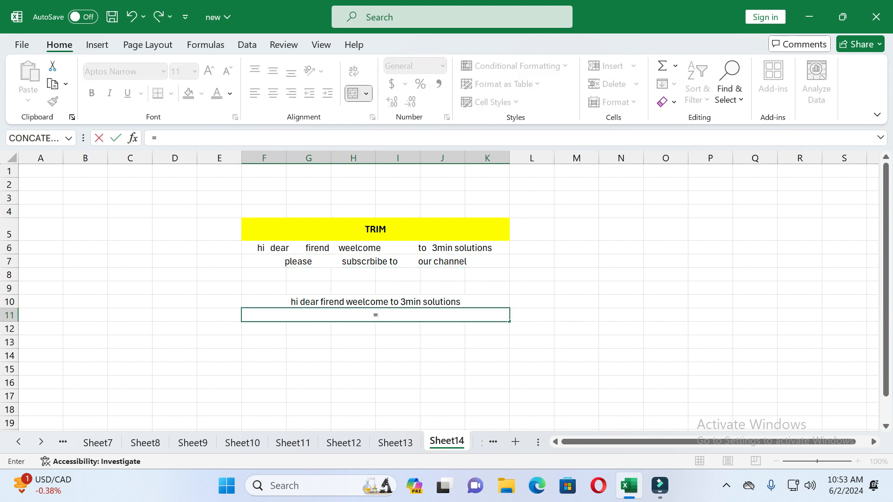
pyautogui.write('TRI')
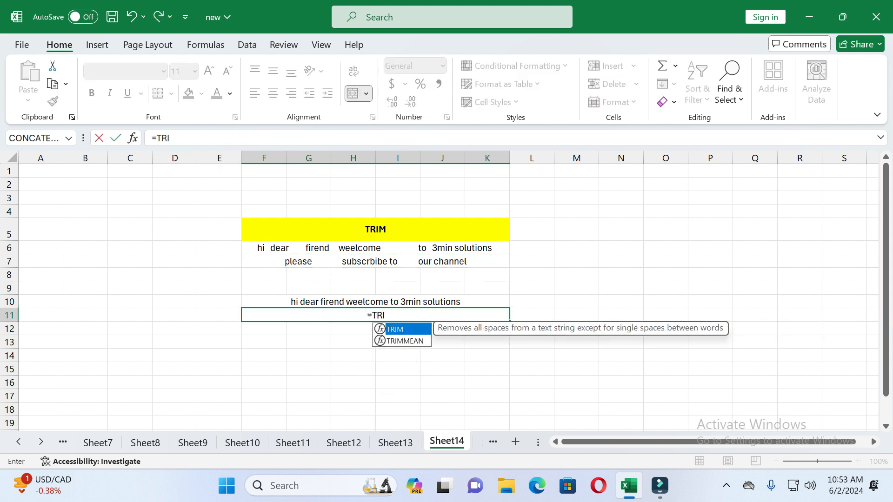
pyautogui.write('M')
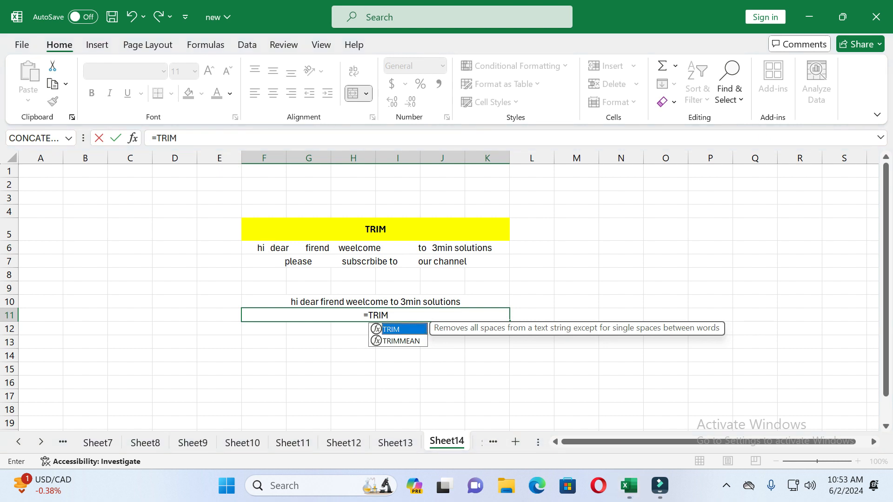
pyautogui.write('(')
pyautogui.click(375, 261)
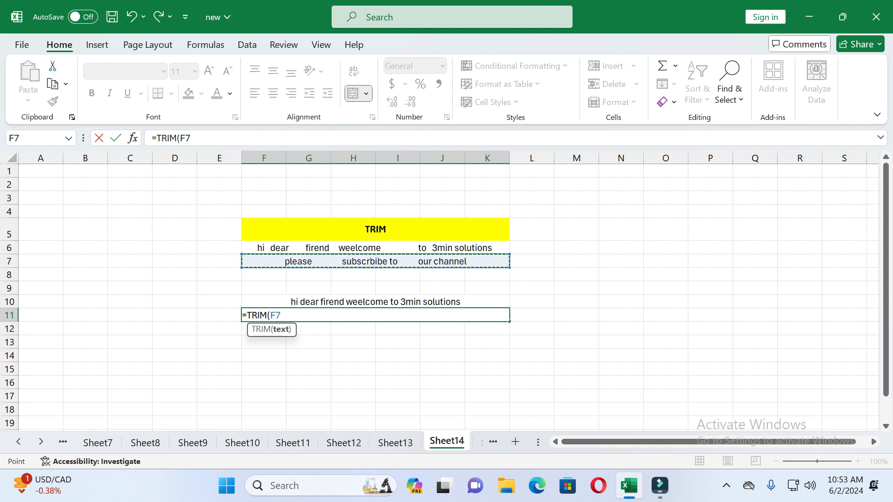
pyautogui.write(')')
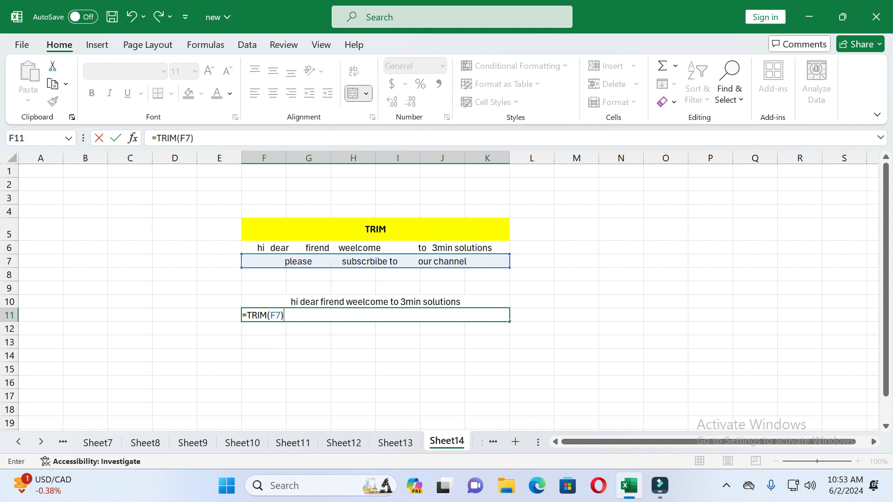
pyautogui.press('Return')
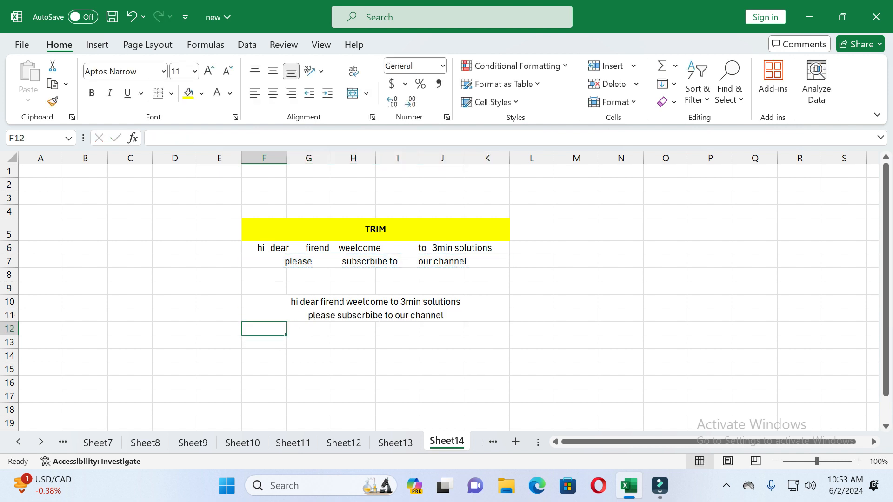
pyautogui.click(375, 315)
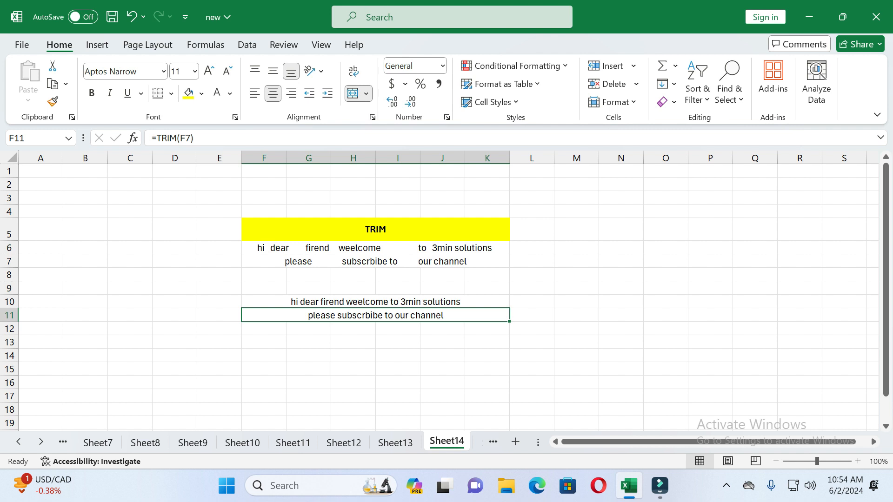
# On Sheet15, enter the formula =ROMAN(F5) in H5 to convert the first number to a Roman numeral
pyautogui.click(493, 442)
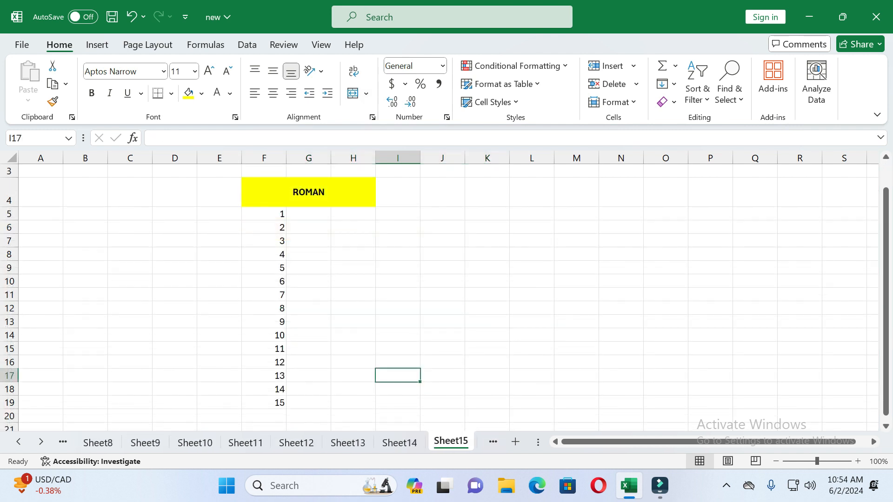
pyautogui.click(353, 214)
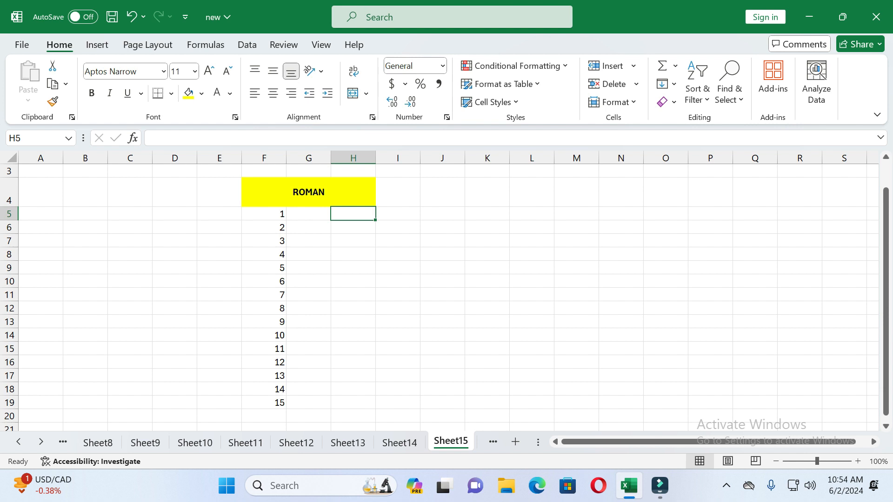
pyautogui.press('Down')
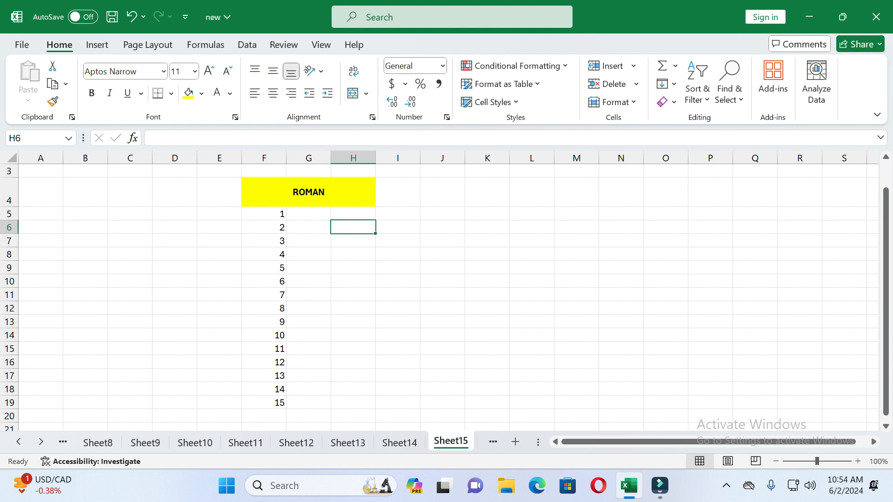
pyautogui.press('Up')
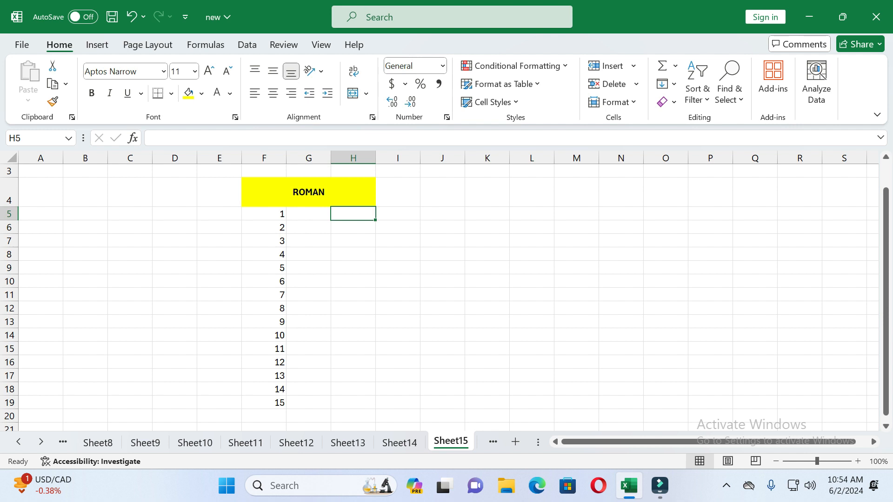
pyautogui.write('=')
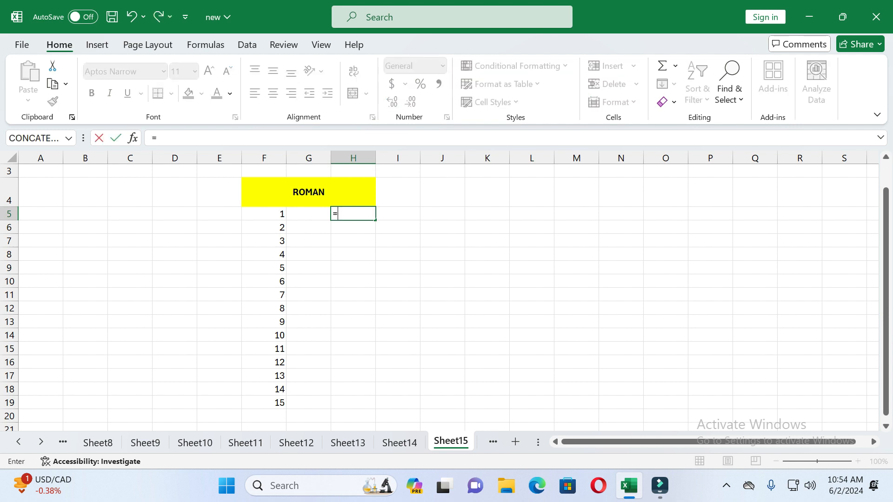
pyautogui.write('ROM')
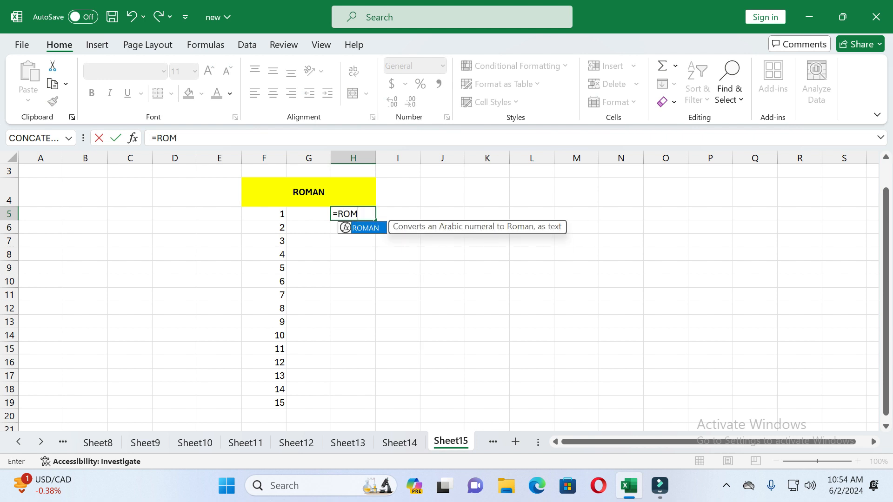
pyautogui.write('AN')
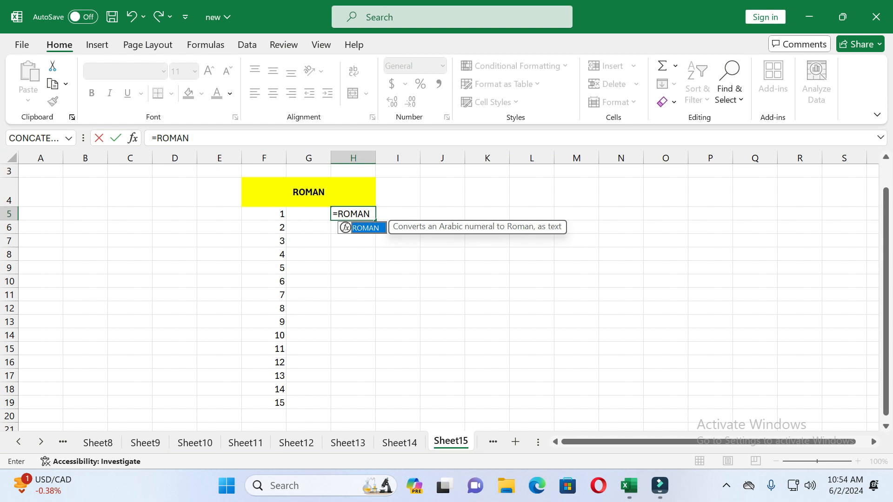
pyautogui.write('(')
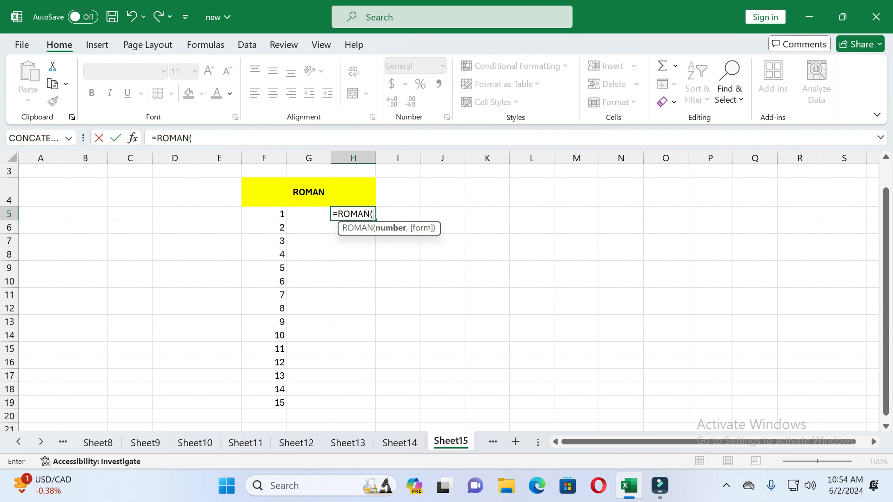
pyautogui.click(264, 214)
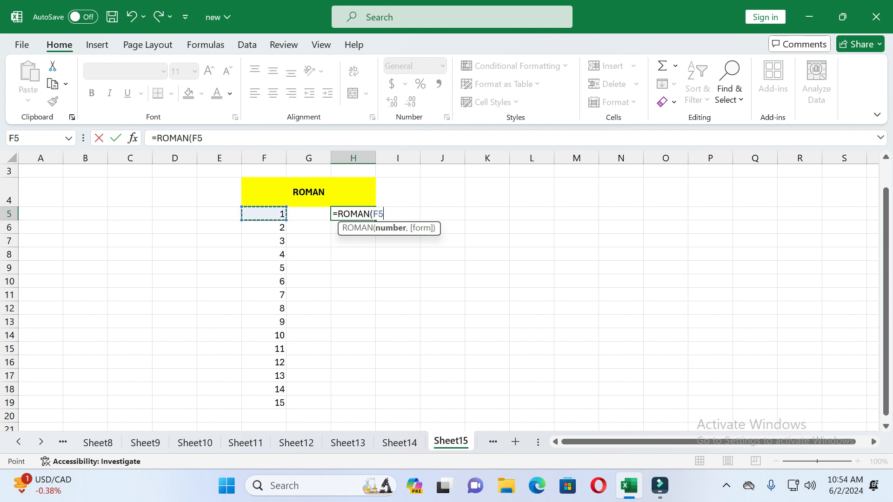
pyautogui.write(')')
pyautogui.press('Return')
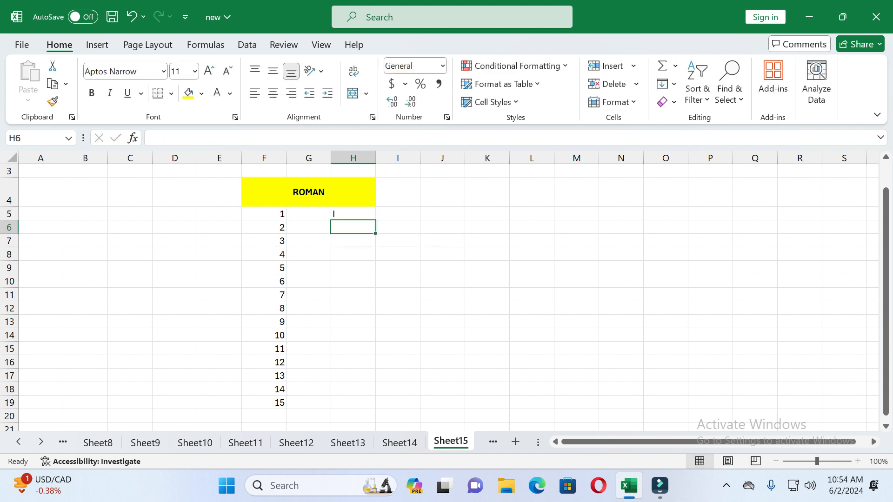
# Fill the ROMAN formula from H5 down through H19
pyautogui.press('Up')
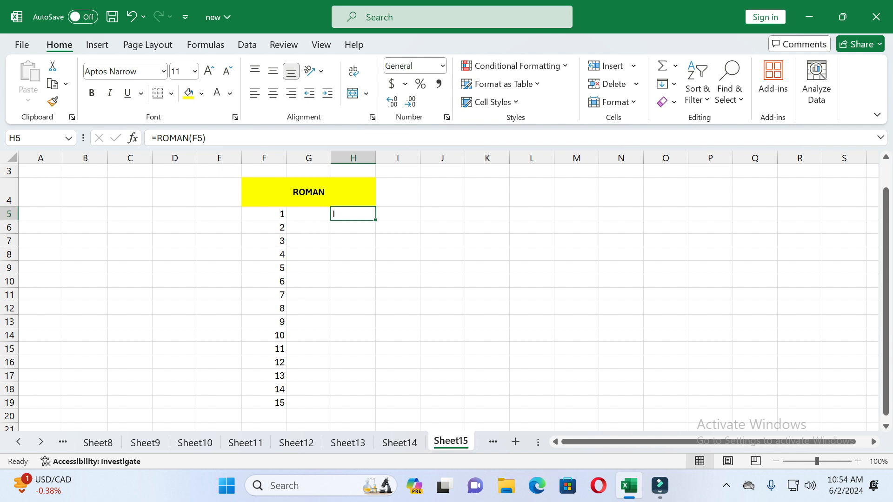
pyautogui.moveTo(375, 220); pyautogui.dragTo(374, 406)
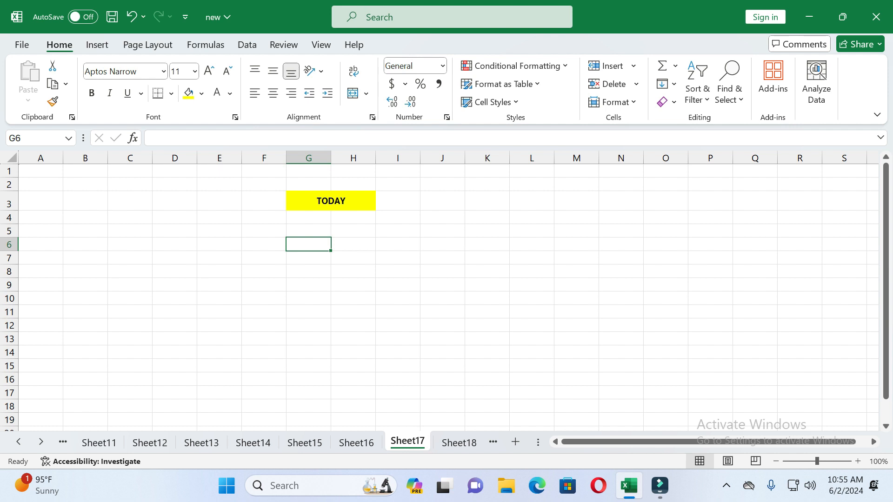
# On Sheet17, enter the formula =TODAY() in G5 to insert the current date
pyautogui.click(308, 231)
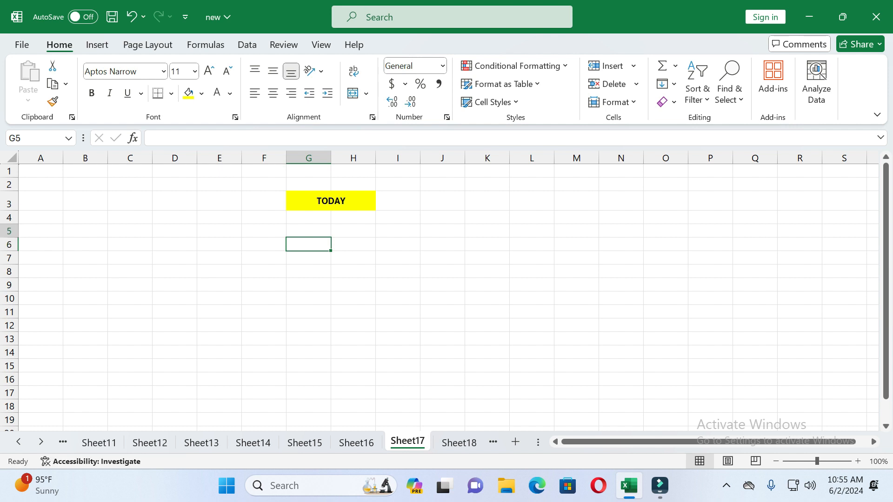
pyautogui.write('=')
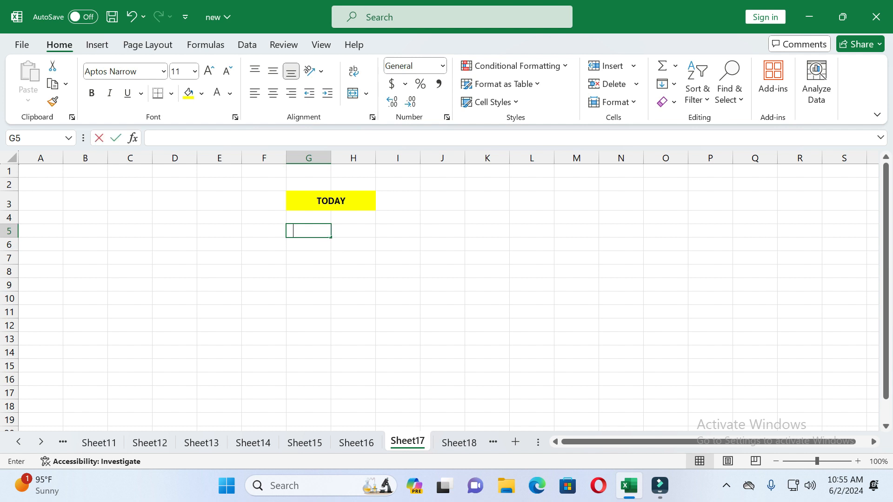
pyautogui.write('TO')
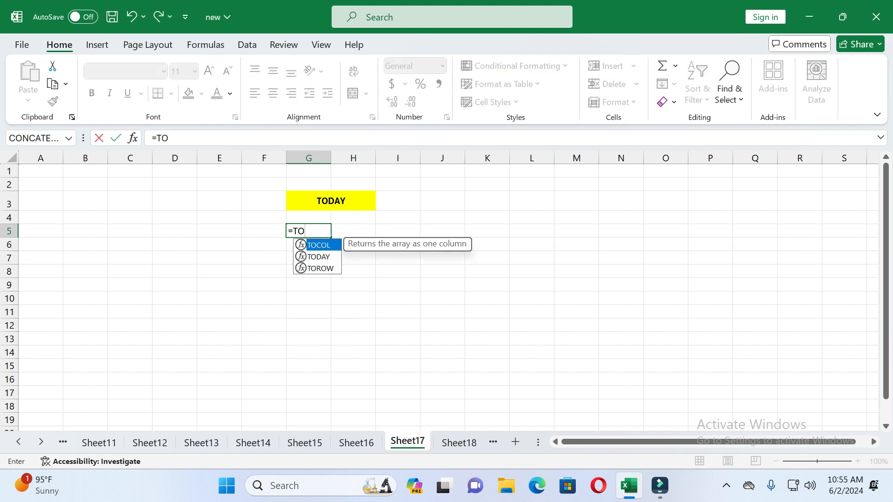
pyautogui.write('DA')
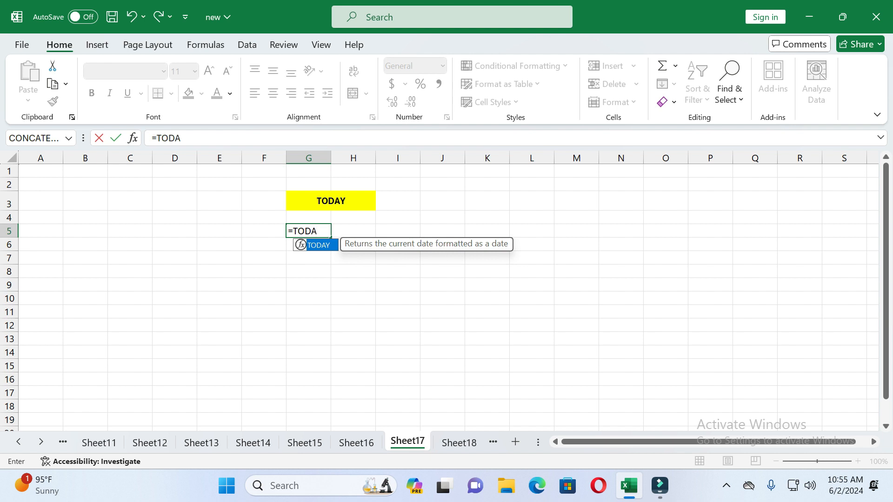
pyautogui.press('Tab')
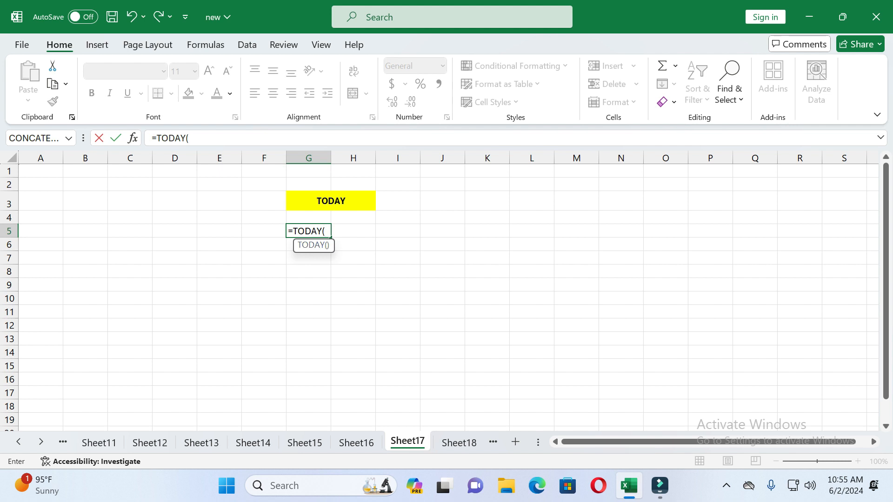
pyautogui.write(')')
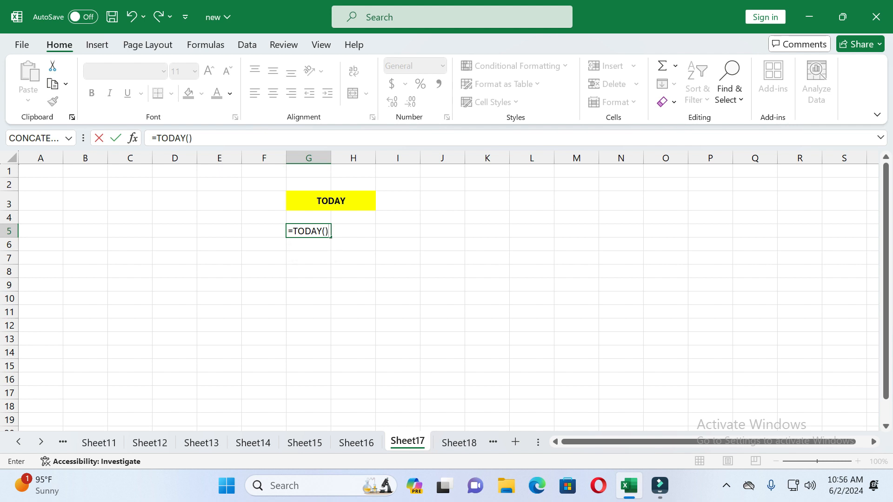
pyautogui.press('Return')
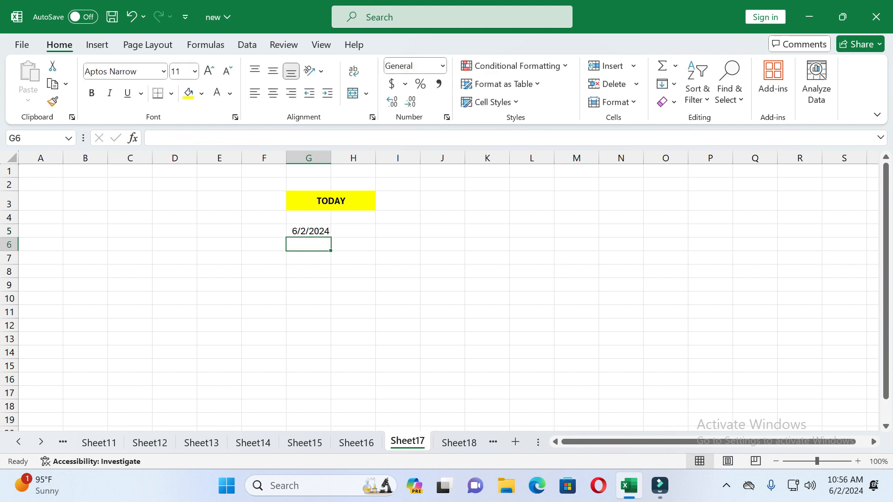
# Format the date in G5 with the long date type *Wednesday, March 14, 2012
pyautogui.click(309, 231)
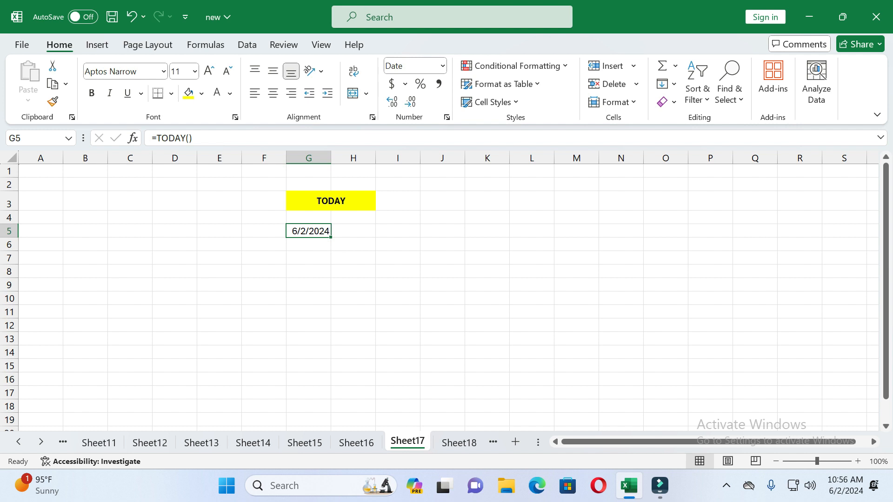
pyautogui.rightClick(318, 231)
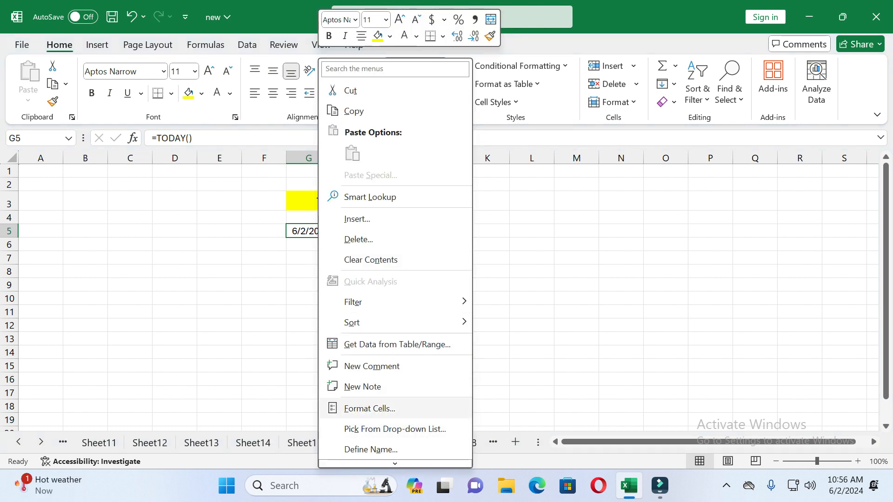
pyautogui.click(370, 408)
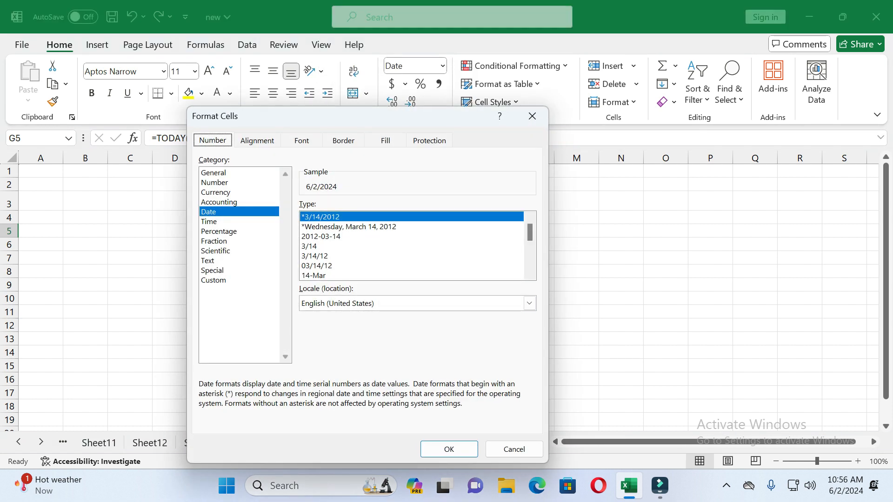
pyautogui.click(348, 228)
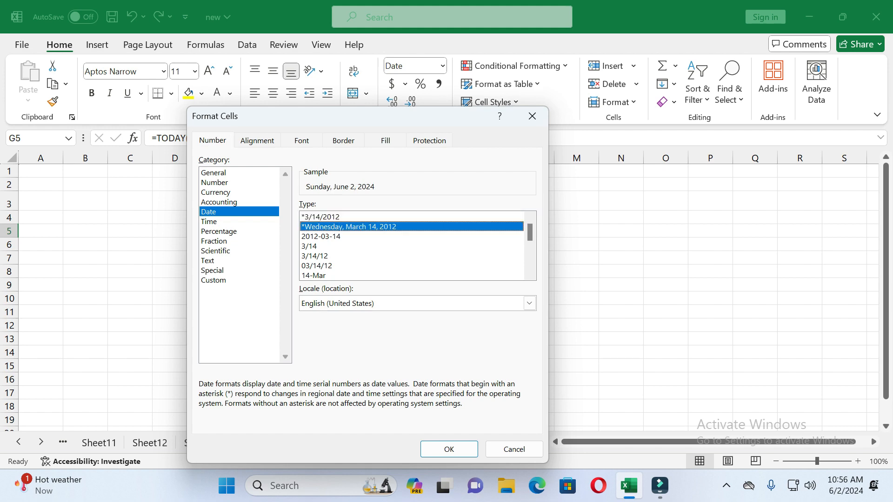
pyautogui.click(449, 449)
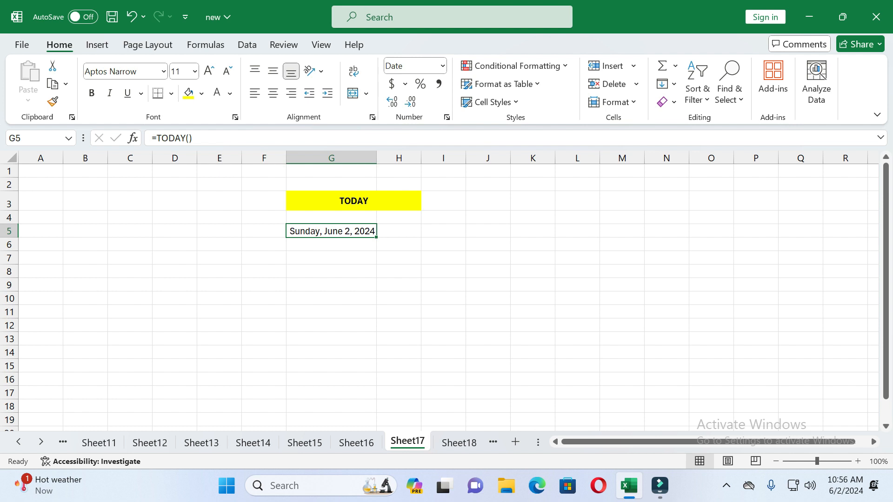
# On Sheet18, enter the formula =NOW() in G6 to insert the current date and time
pyautogui.click(459, 443)
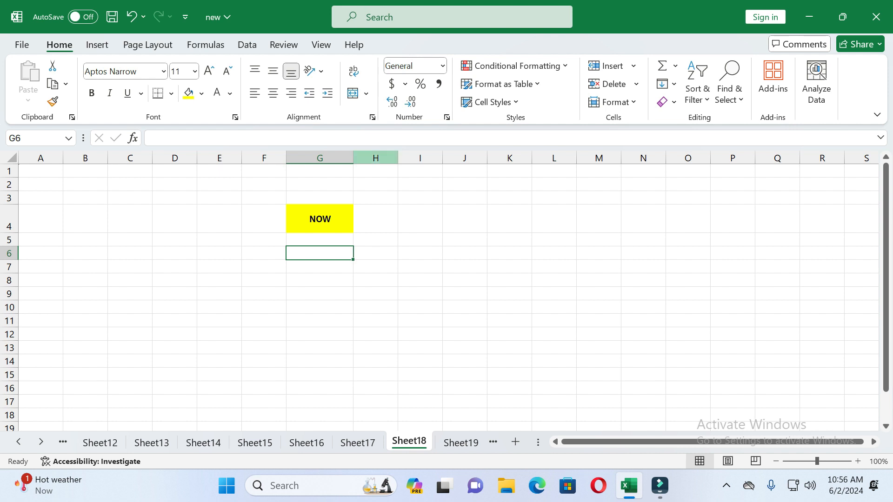
pyautogui.write('=')
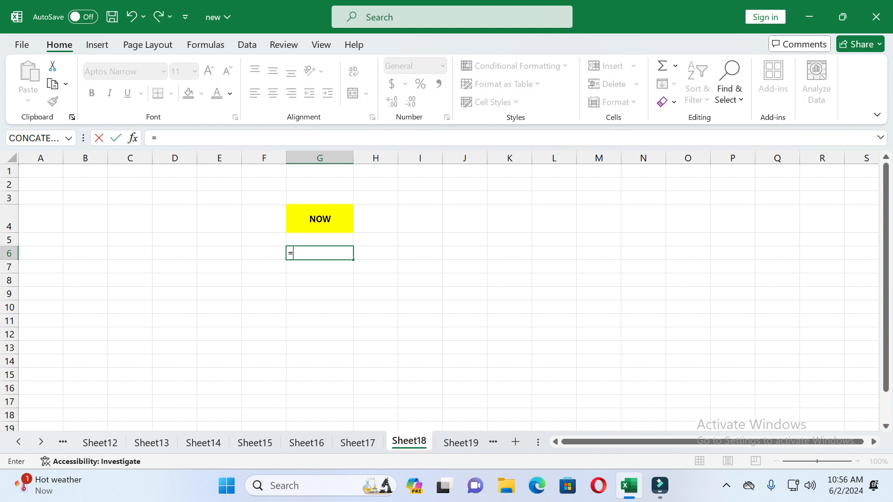
pyautogui.write('NO')
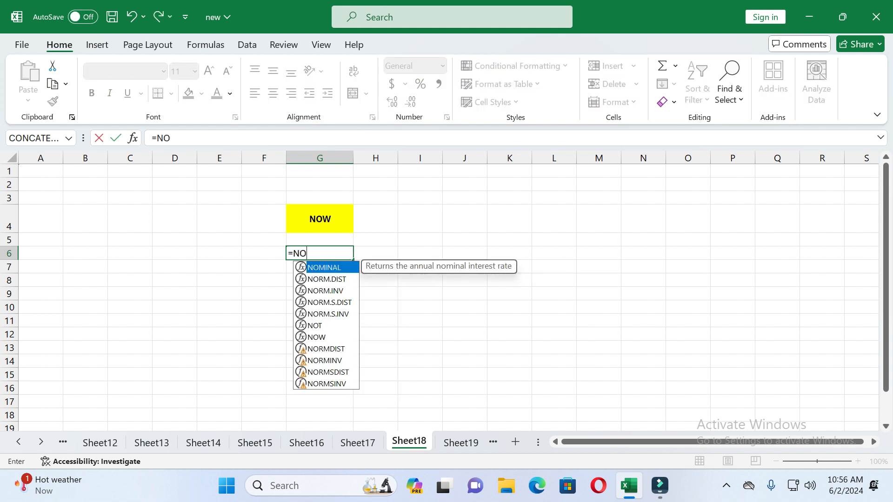
pyautogui.write('W')
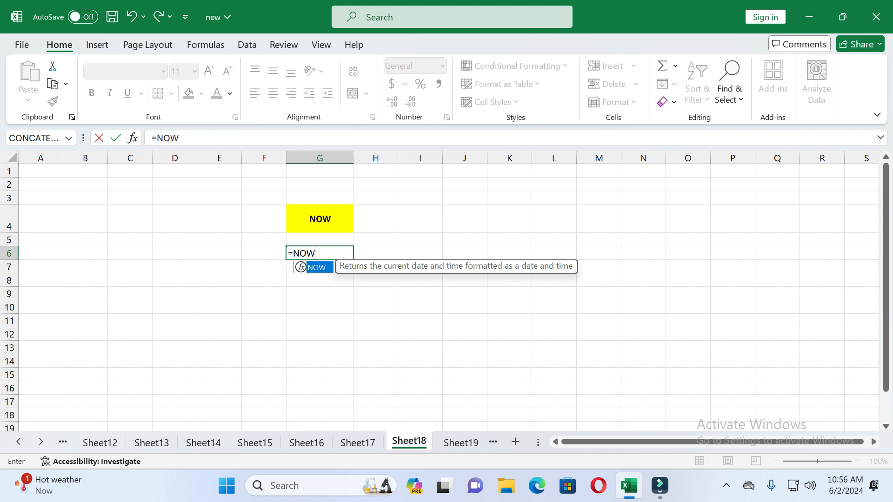
pyautogui.click(318, 268)
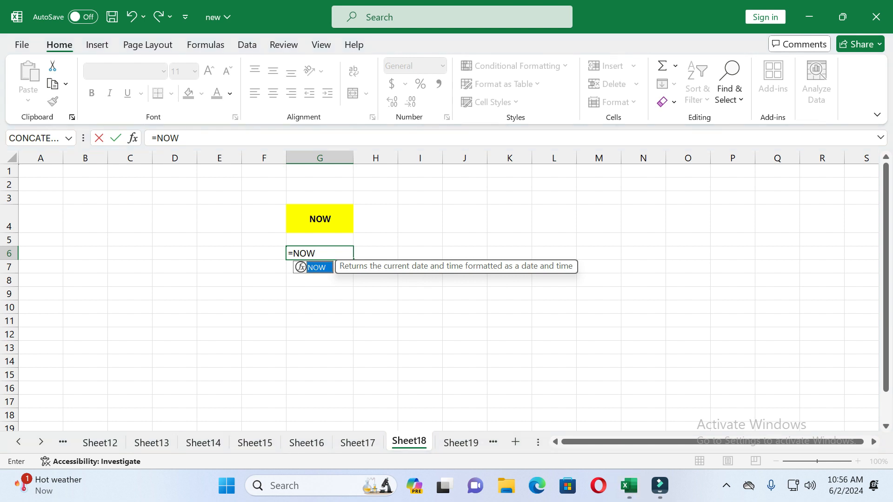
pyautogui.doubleClick(317, 268)
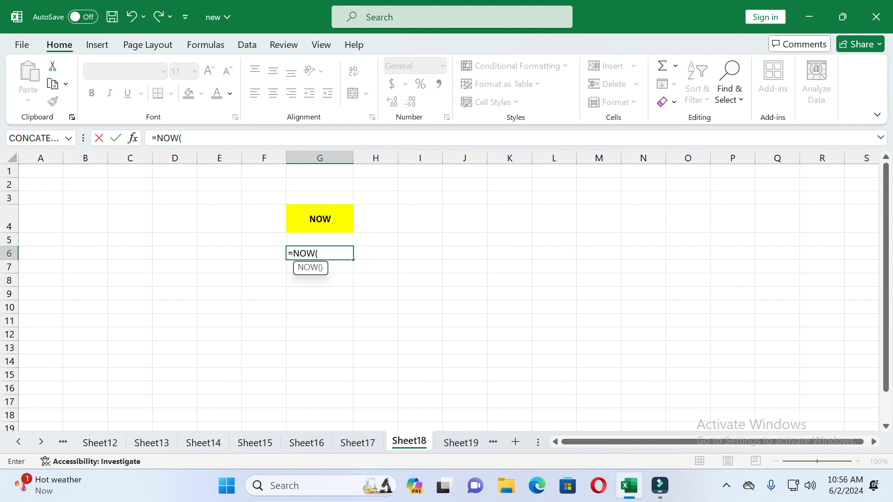
pyautogui.write(')')
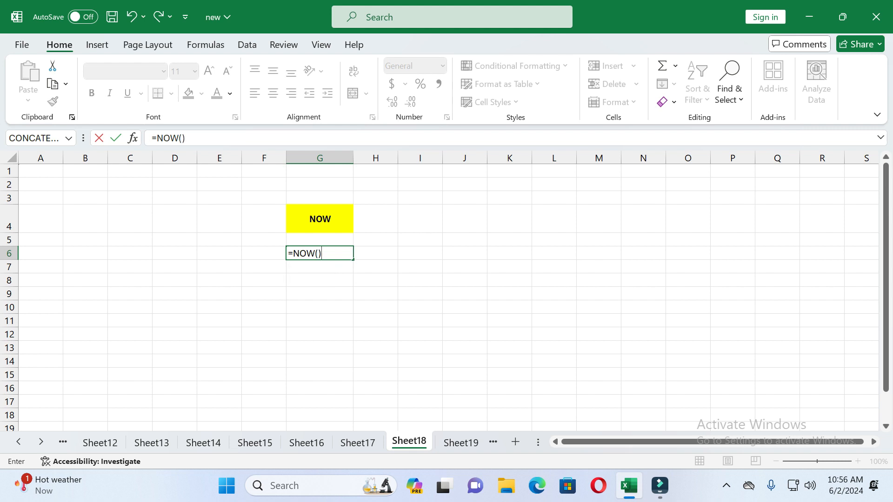
pyautogui.press('Return')
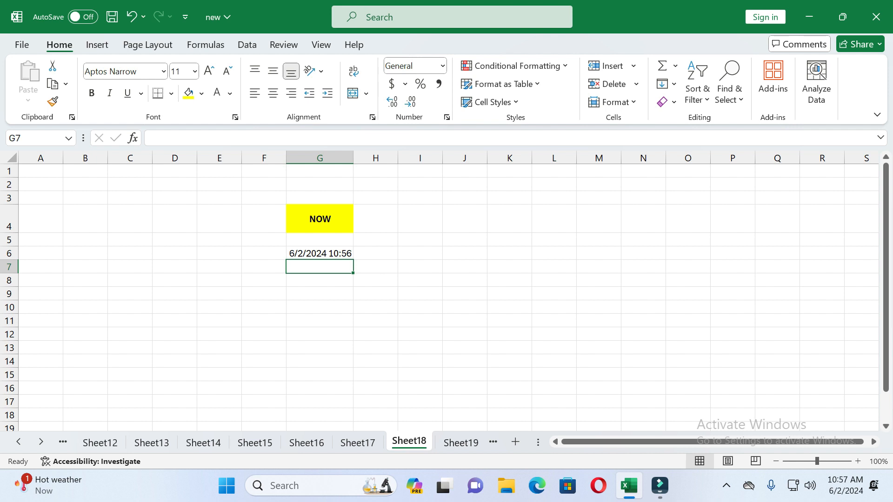
# On Sheet19, enter the formula =MAX(F6:F15) in F17 to find the largest number in the MAX column
pyautogui.hotkey('ctrl', 'pagedown')
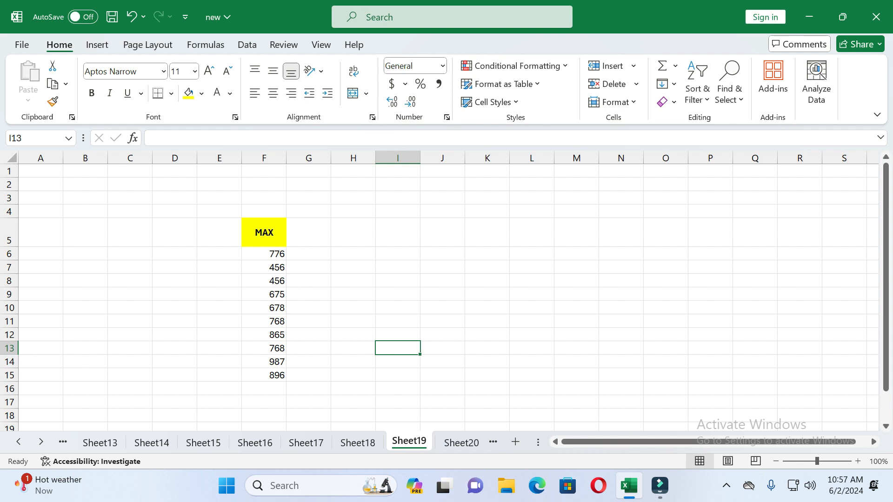
pyautogui.click(264, 402)
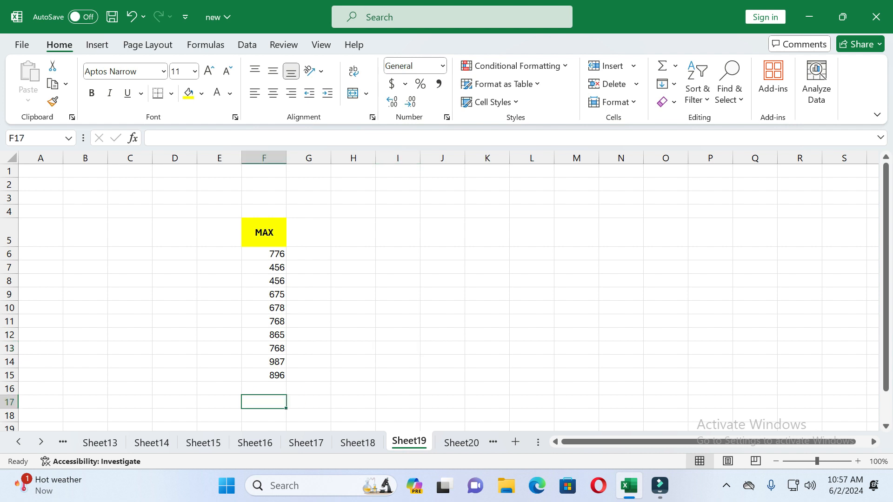
pyautogui.write('=')
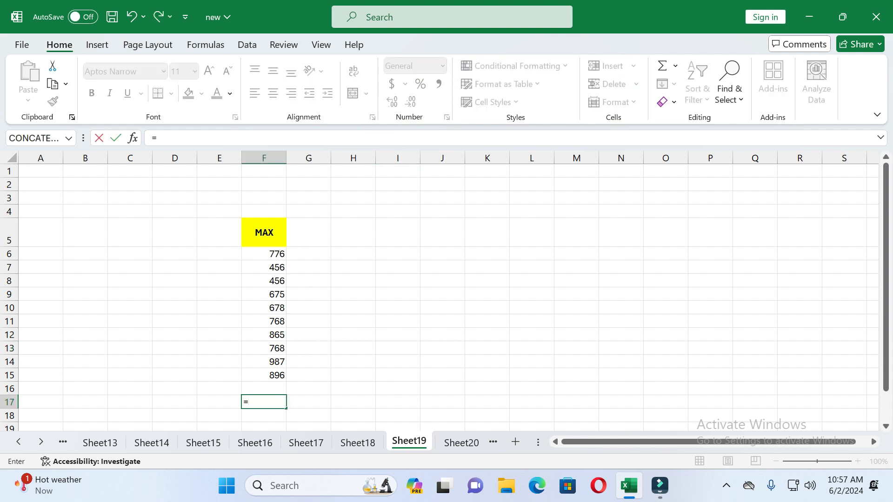
pyautogui.write('MAX')
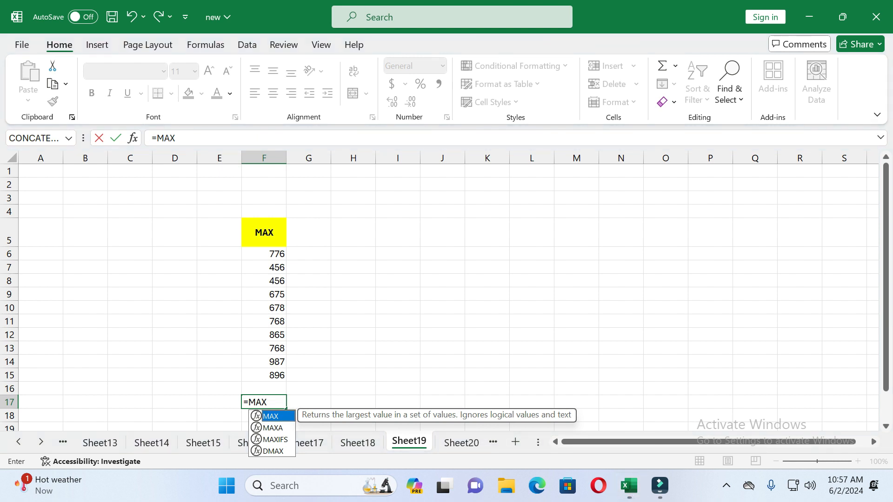
pyautogui.write('(')
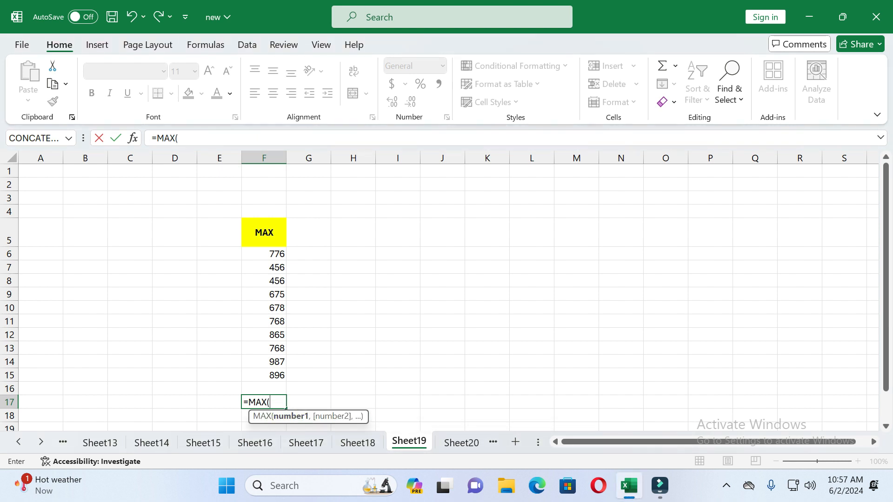
pyautogui.moveTo(274, 254); pyautogui.dragTo(277, 376)
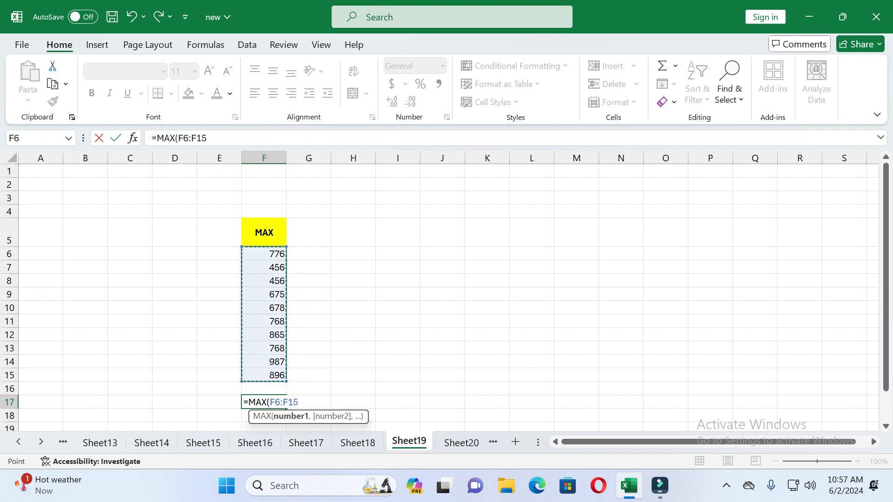
pyautogui.write(')')
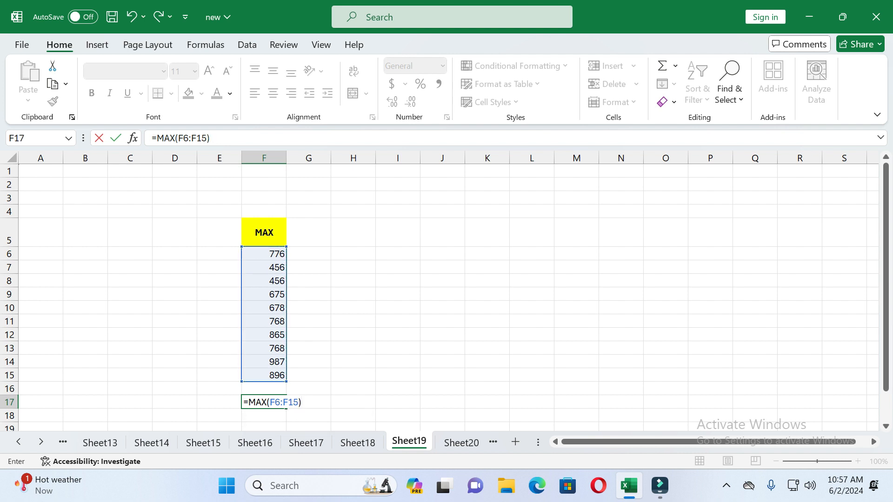
pyautogui.press('Return')
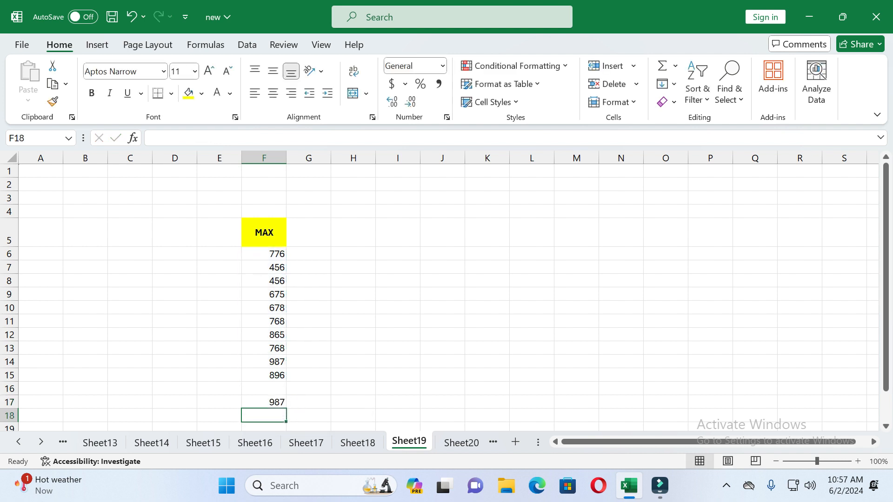
pyautogui.click(264, 402)
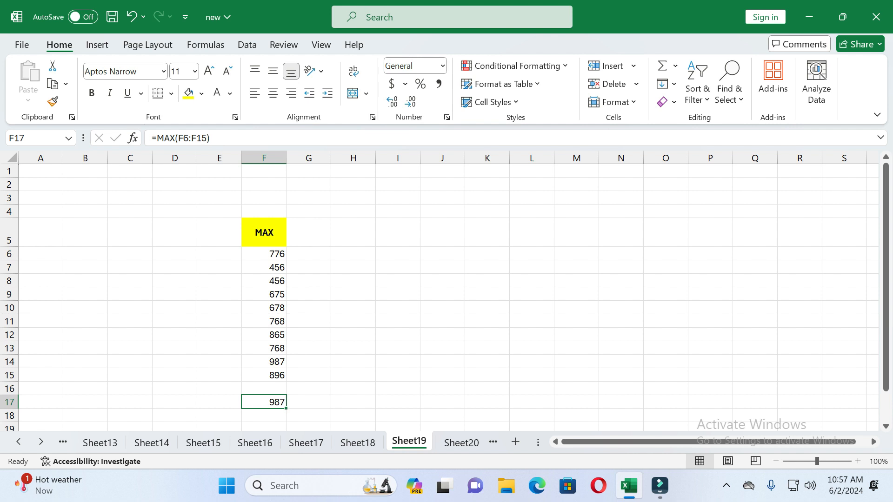
# On Sheet20, enter the formula =MIN(F6:F15) in F17 to find the smallest number in the MIN column
pyautogui.hotkey('ctrl', 'pagedown')
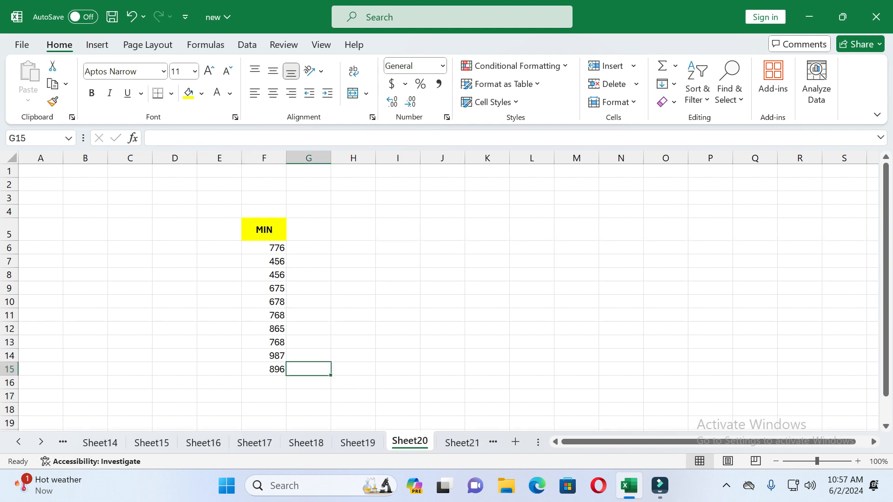
pyautogui.click(309, 248)
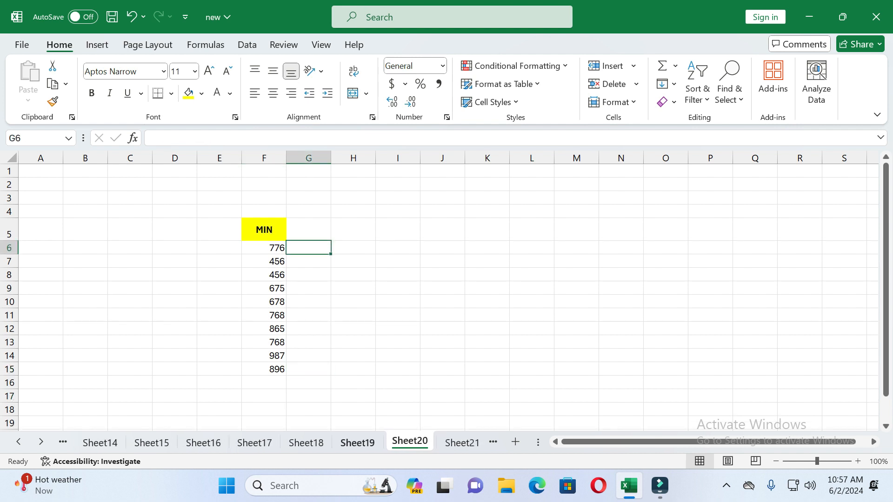
pyautogui.click(264, 396)
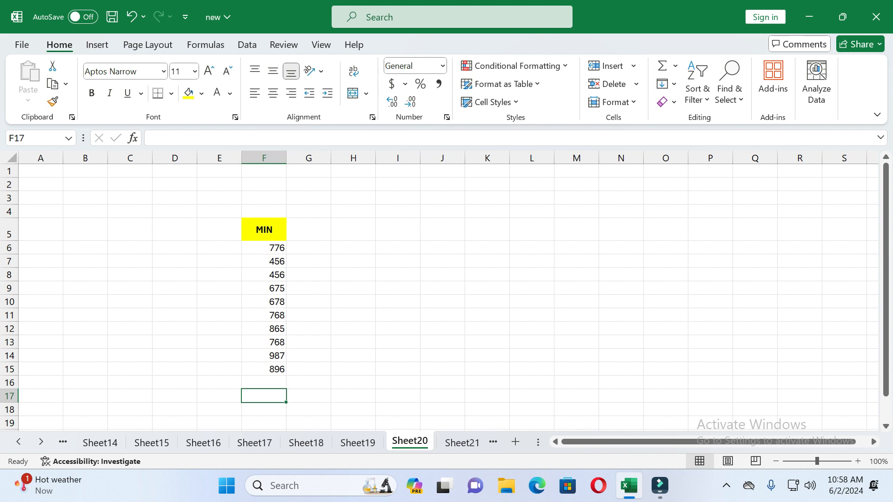
pyautogui.write('=')
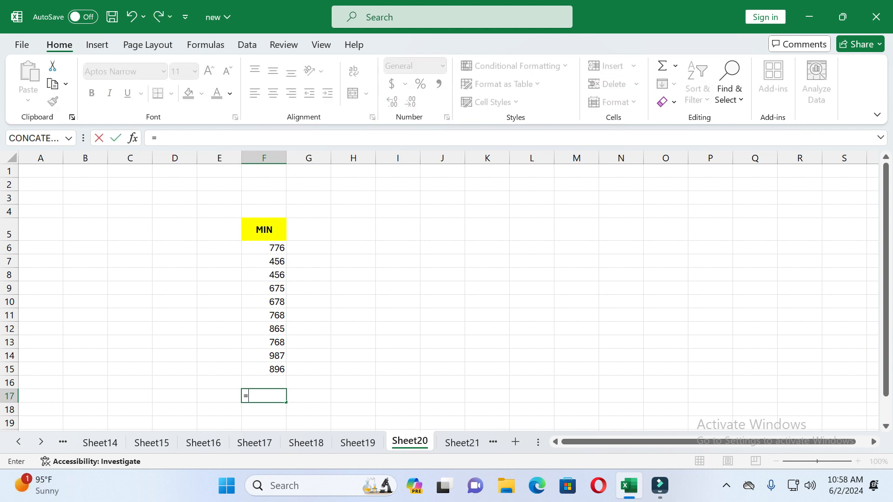
pyautogui.write('MIN')
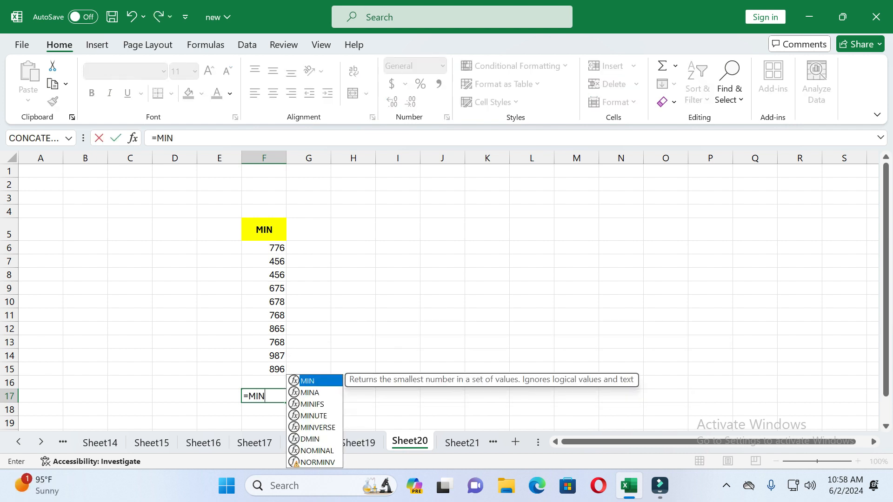
pyautogui.click(321, 381)
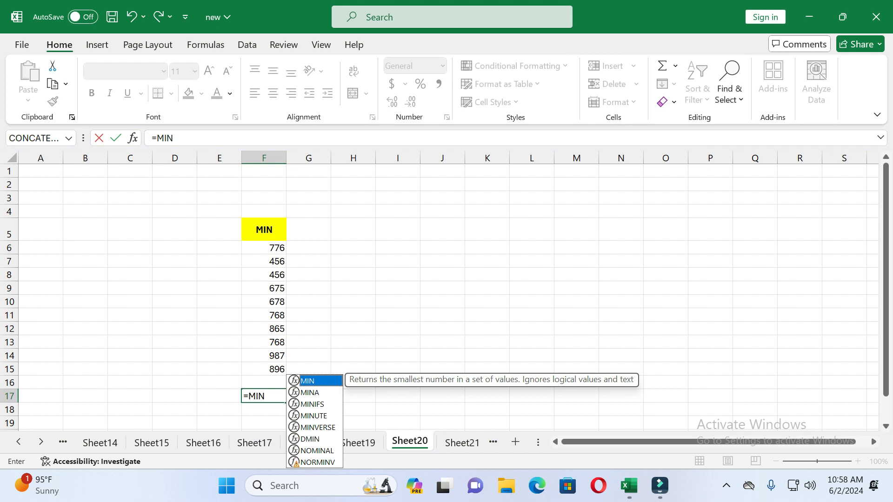
pyautogui.doubleClick(321, 381)
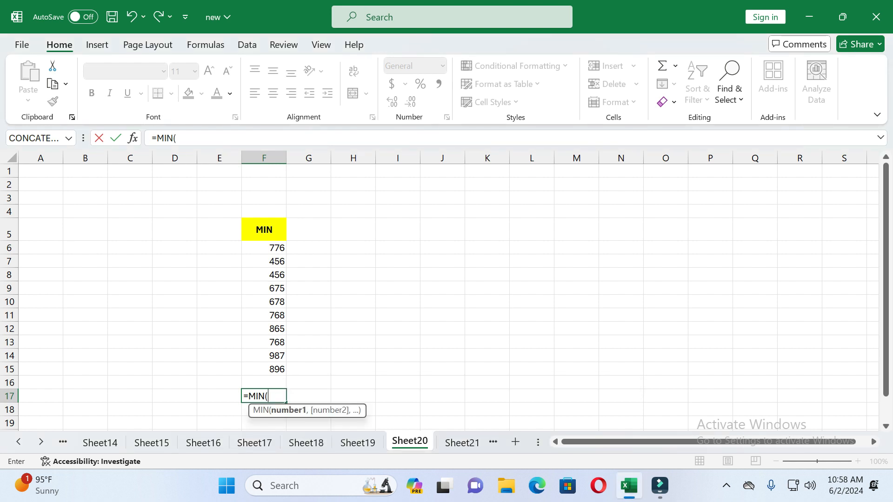
pyautogui.moveTo(264, 247); pyautogui.dragTo(278, 370)
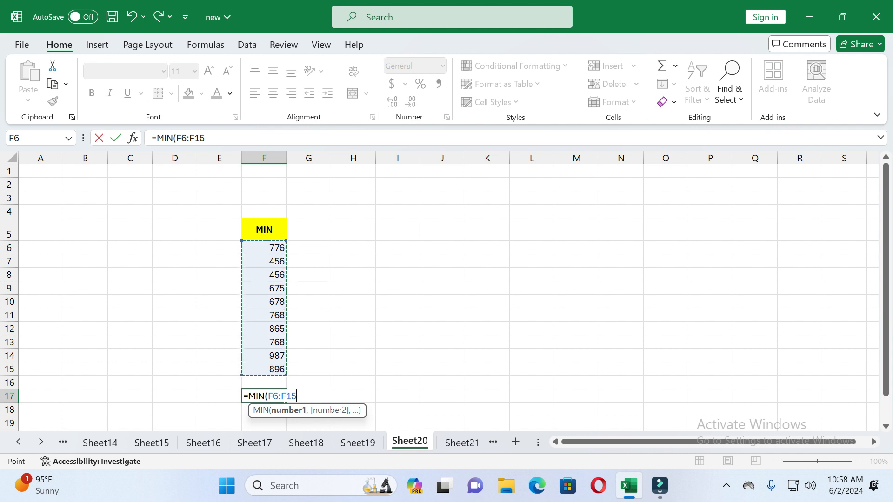
pyautogui.write(')')
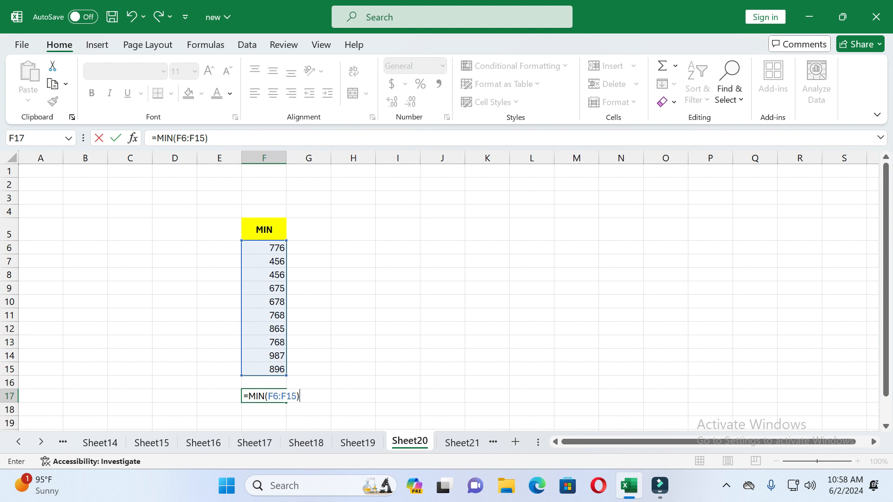
pyautogui.press('Return')
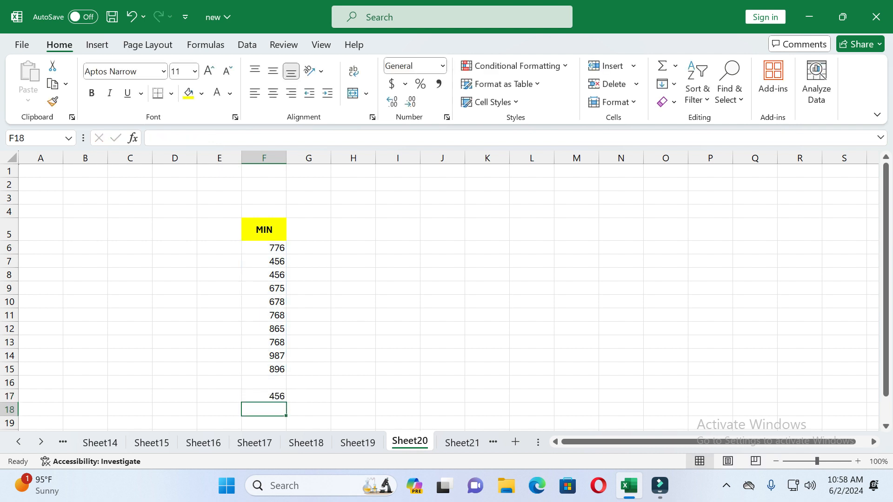
pyautogui.click(264, 397)
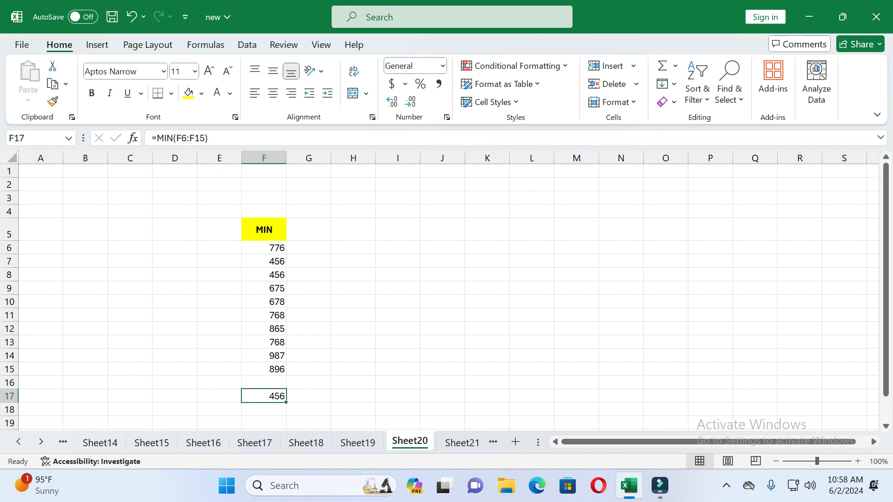
# On Sheet21, enter the formula =PRODUCT(E6:E8) in E10 to multiply the numbers in column E
pyautogui.hotkey('ctrl', 'pagedown')
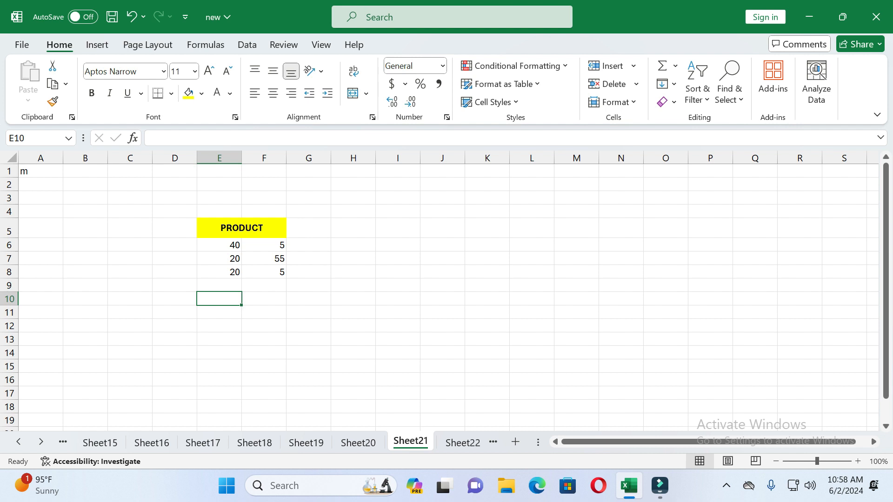
pyautogui.write('=')
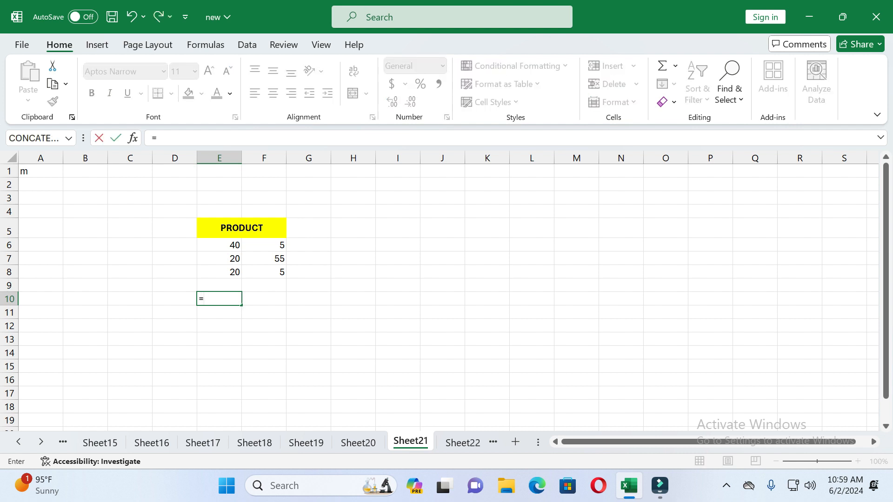
pyautogui.write('PRO')
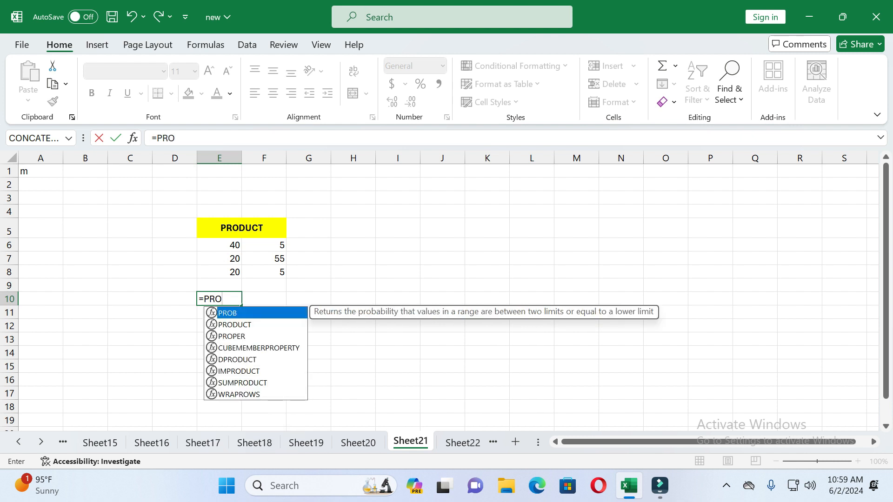
pyautogui.press('Down')
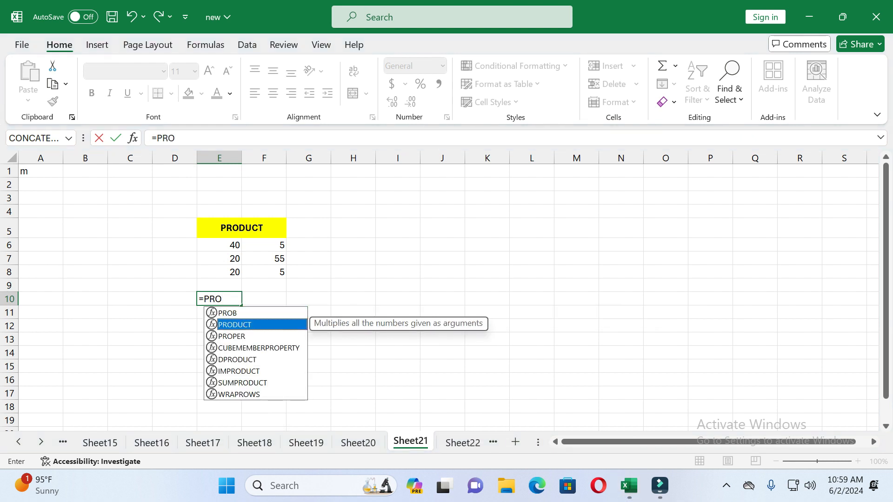
pyautogui.press('Tab')
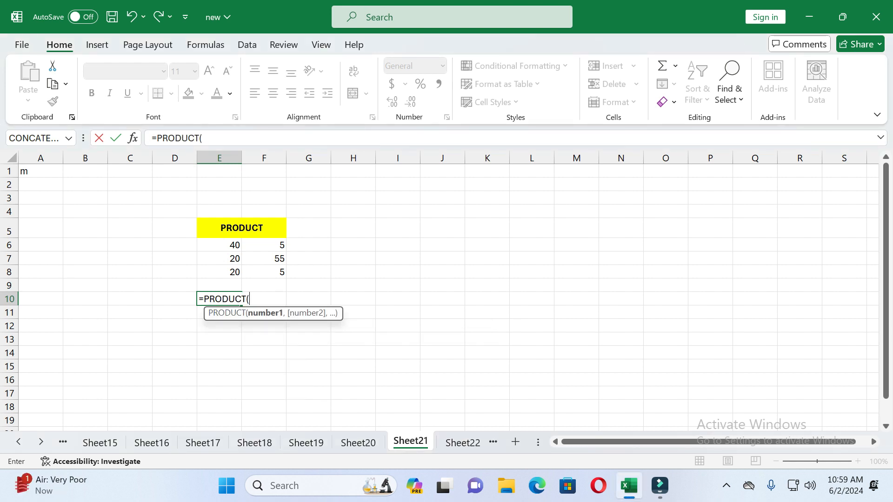
pyautogui.moveTo(219, 245); pyautogui.dragTo(231, 273)
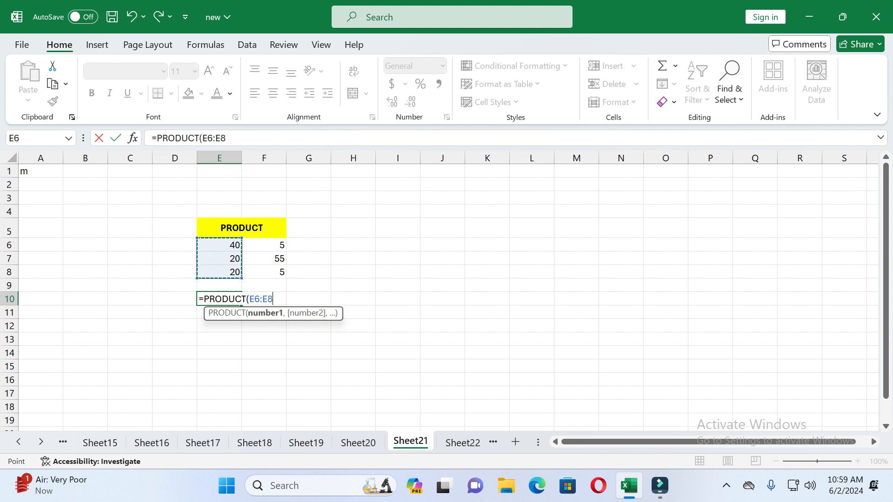
pyautogui.write(')')
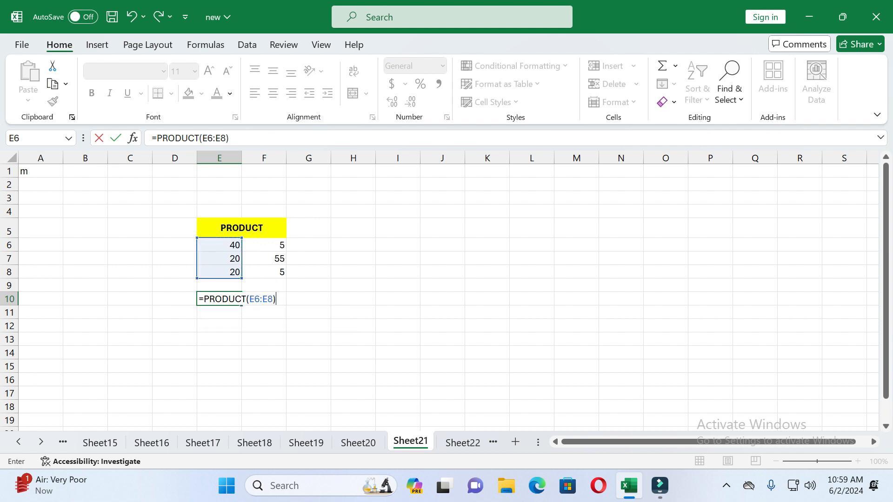
pyautogui.press('Return')
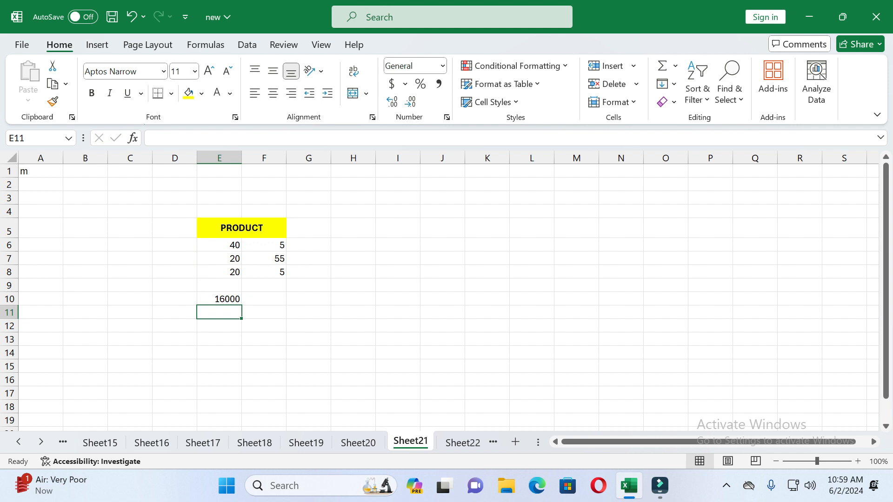
pyautogui.press('Up')
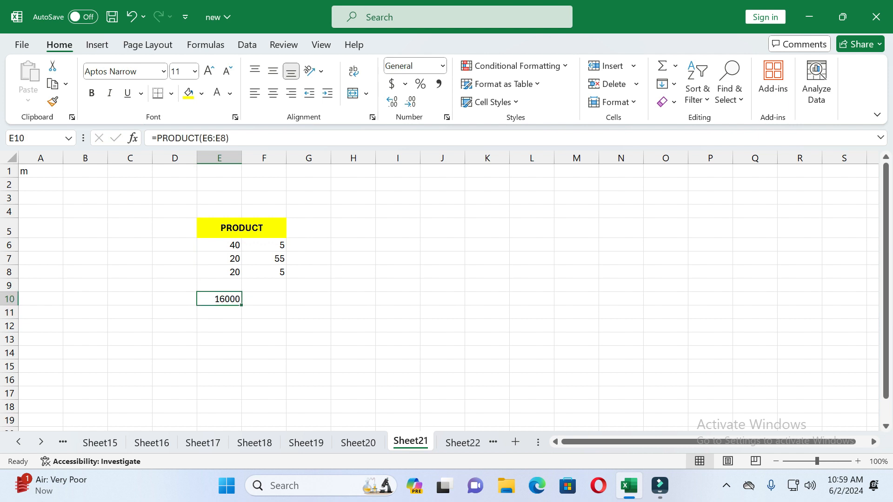
# On Sheet21, enter the formula =PRODUCT(F6:F8) in F10 to multiply the numbers in column F
pyautogui.press('Right')
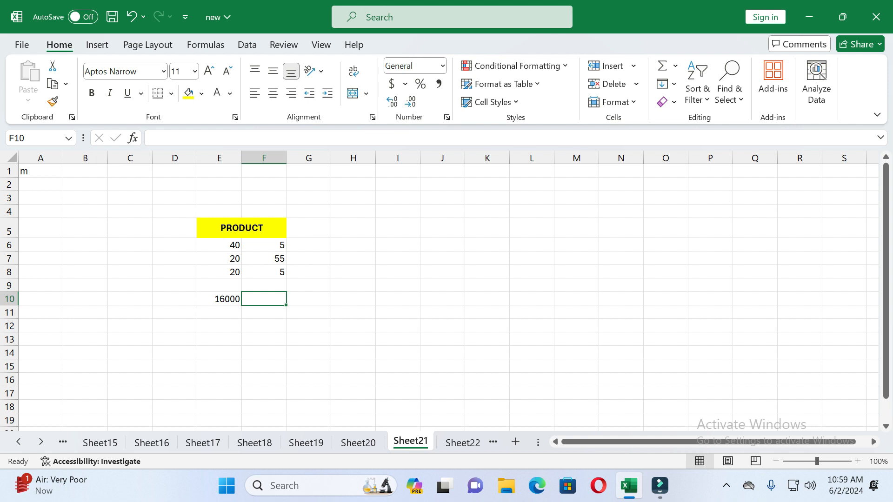
pyautogui.write('-=')
pyautogui.press('BackSpace')
pyautogui.press('BackSpace')
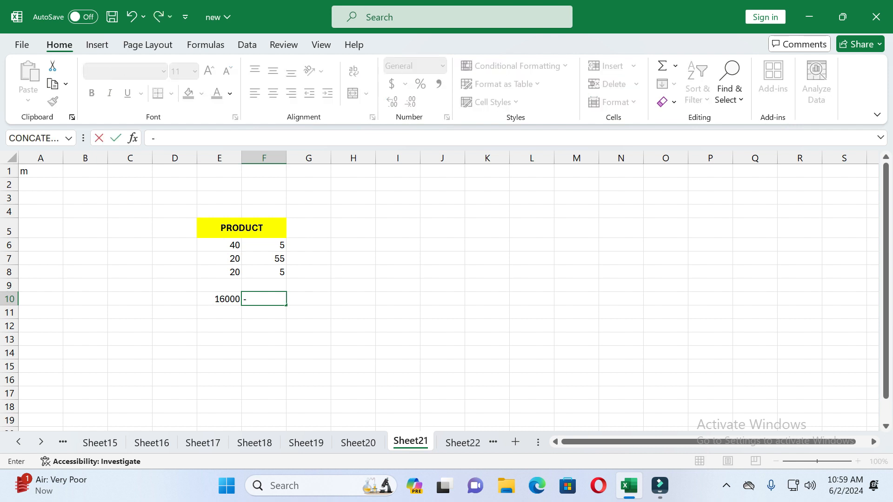
pyautogui.write('=PR')
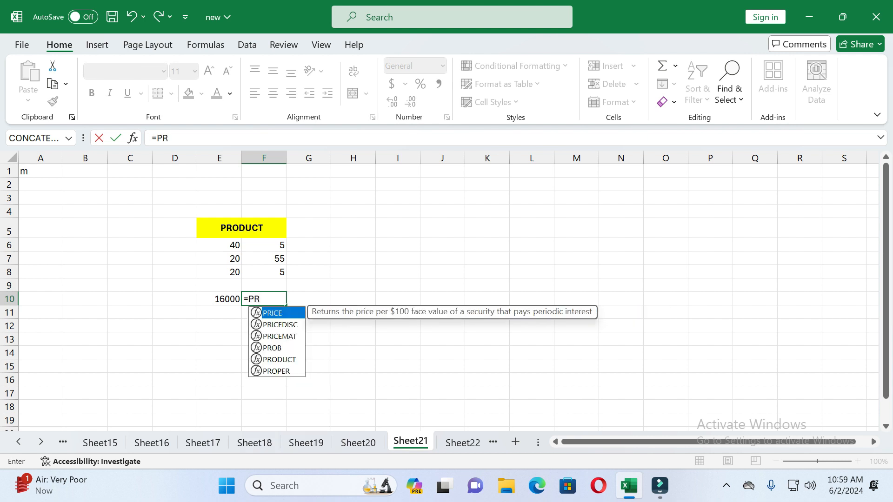
pyautogui.press('Down')
pyautogui.press('Down')
pyautogui.press('Down')
pyautogui.press('Down')
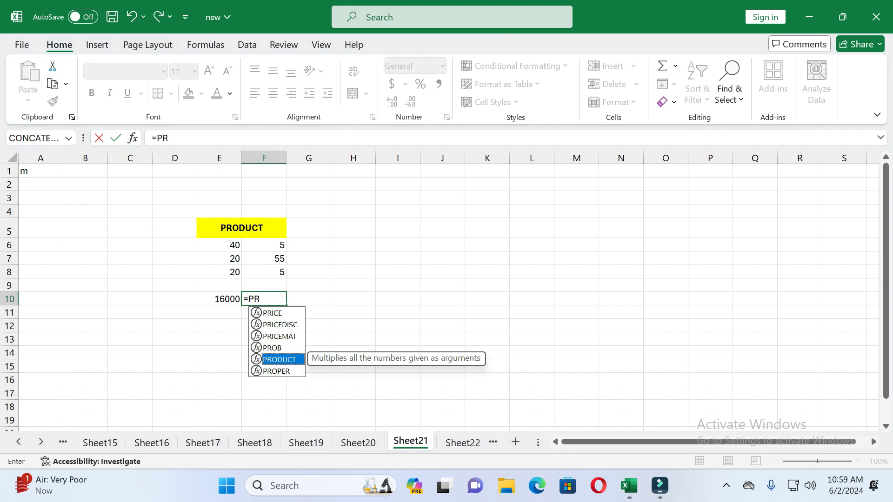
pyautogui.press('Tab')
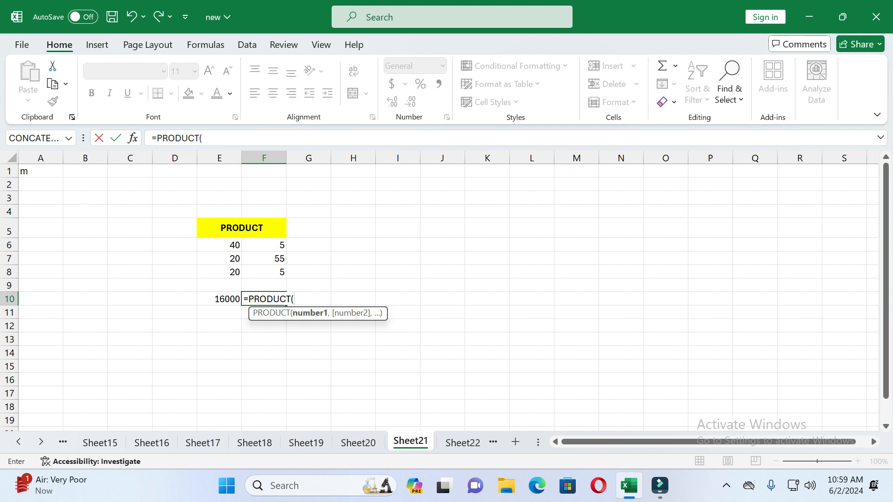
pyautogui.moveTo(272, 245); pyautogui.dragTo(277, 274)
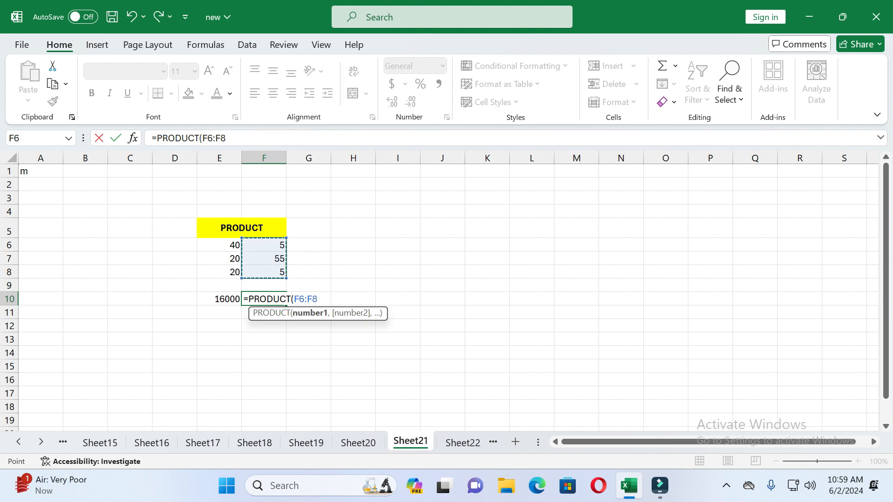
pyautogui.write(')')
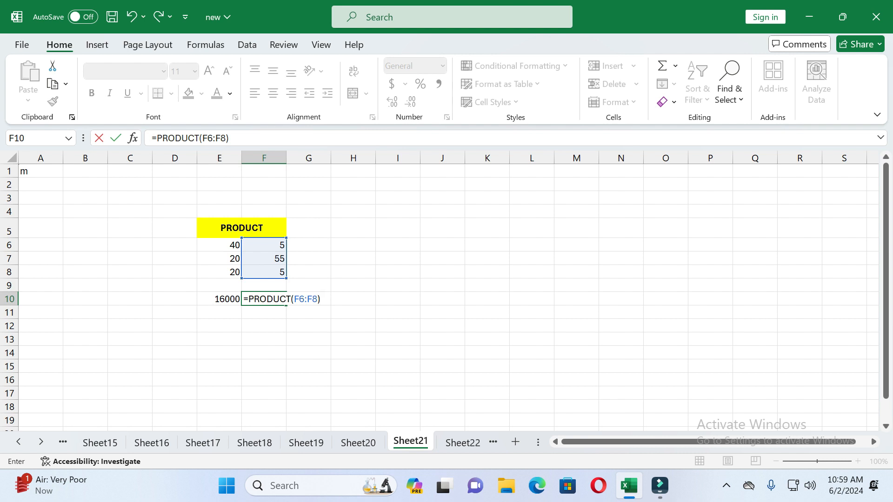
pyautogui.press('Return')
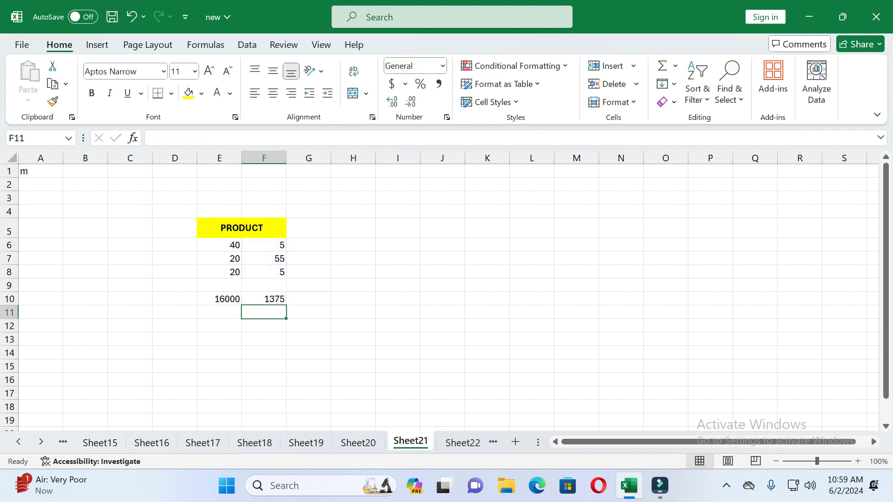
pyautogui.press('Up')
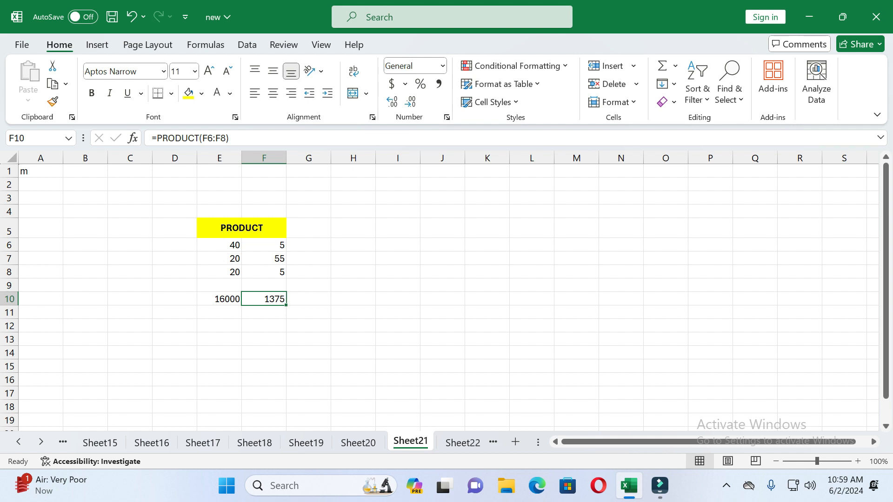
# Enter the formula =PRODUCT(F6:F7) in F13 to multiply only the first two numbers in column F
pyautogui.click(309, 258)
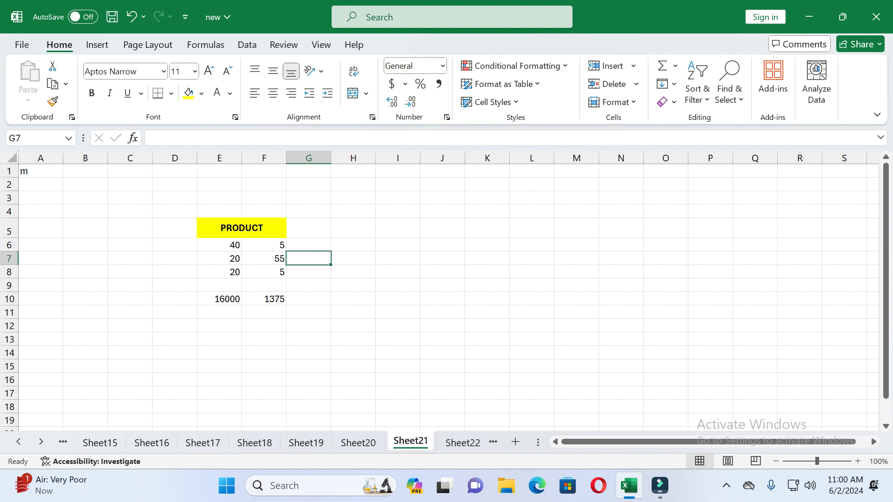
pyautogui.click(263, 339)
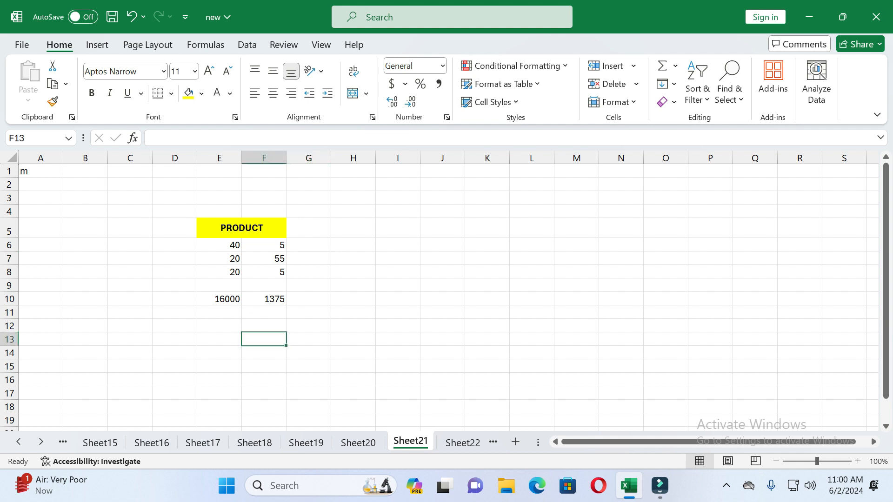
pyautogui.write('=')
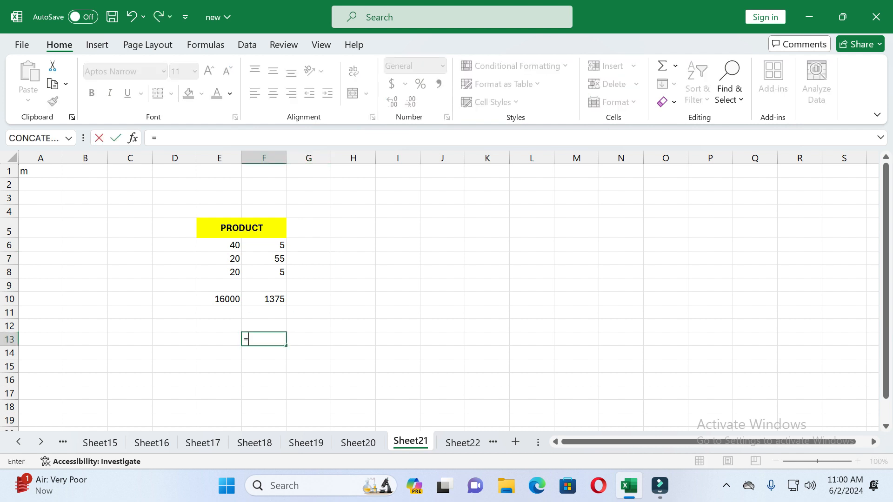
pyautogui.write('P')
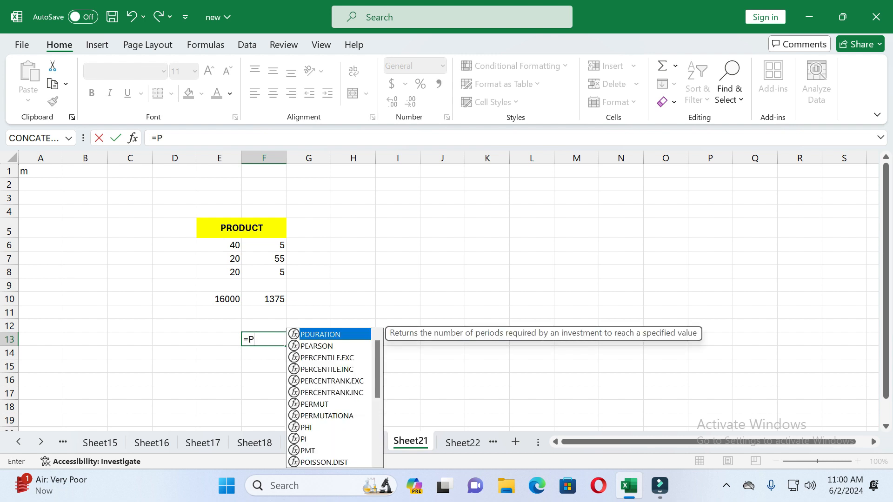
pyautogui.write('RO')
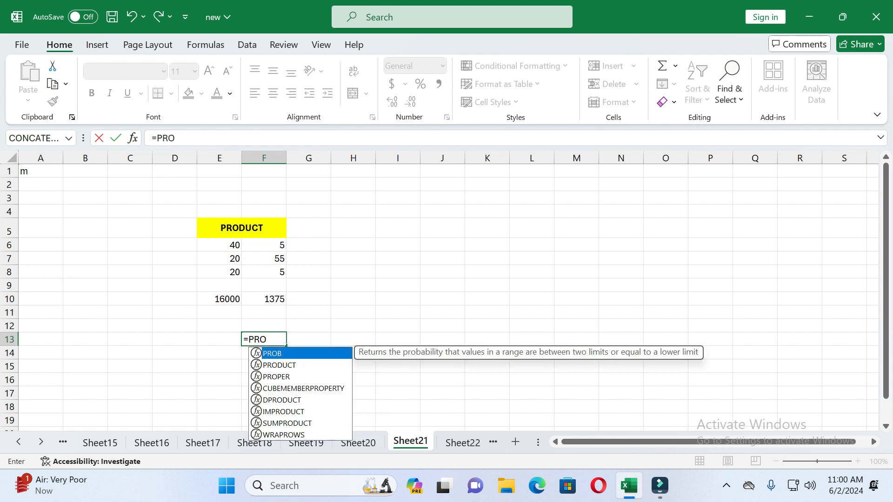
pyautogui.press('Down')
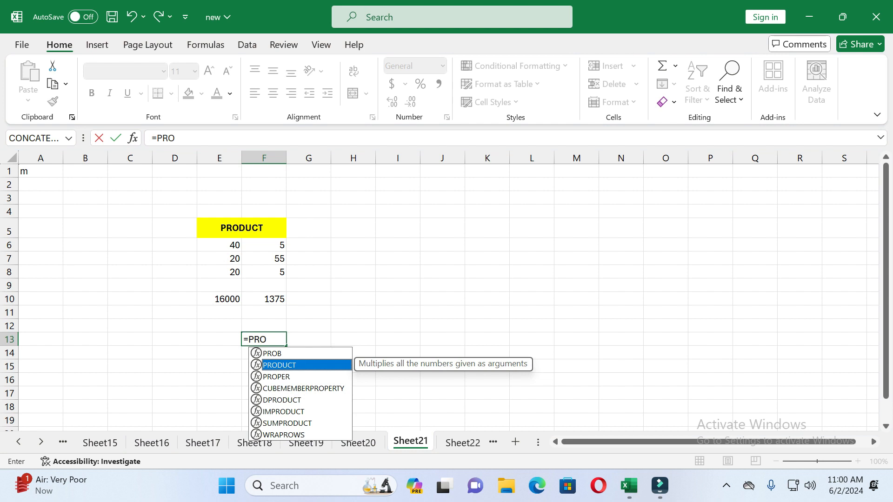
pyautogui.press('Tab')
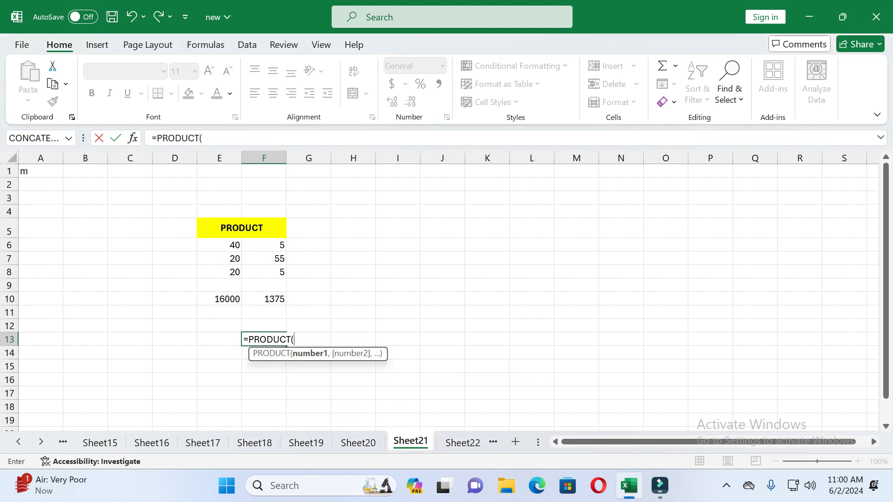
pyautogui.moveTo(264, 245); pyautogui.dragTo(264, 259)
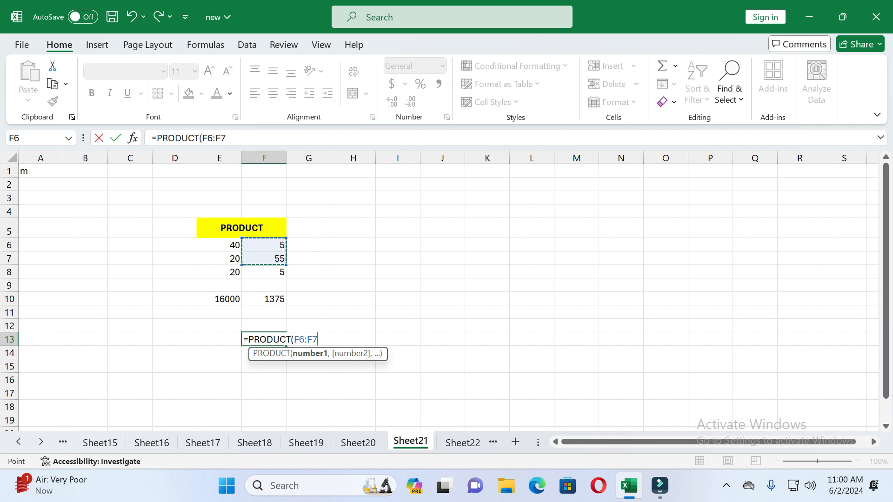
pyautogui.write(')')
pyautogui.press('Return')
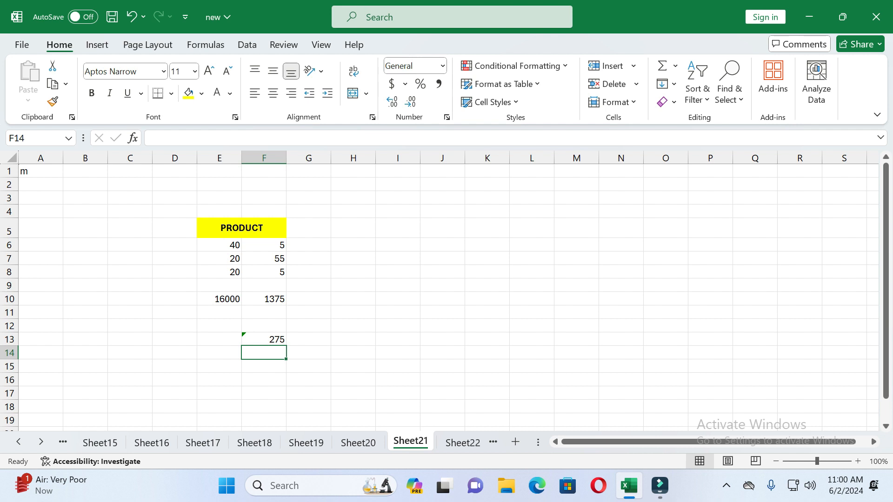
# On Sheet22, enter the formula =COUNTIF(E6:E15,45) in E17 to count how often 45 occurs in the COUNT IF column
pyautogui.hotkey('ctrl', 'pagedown')
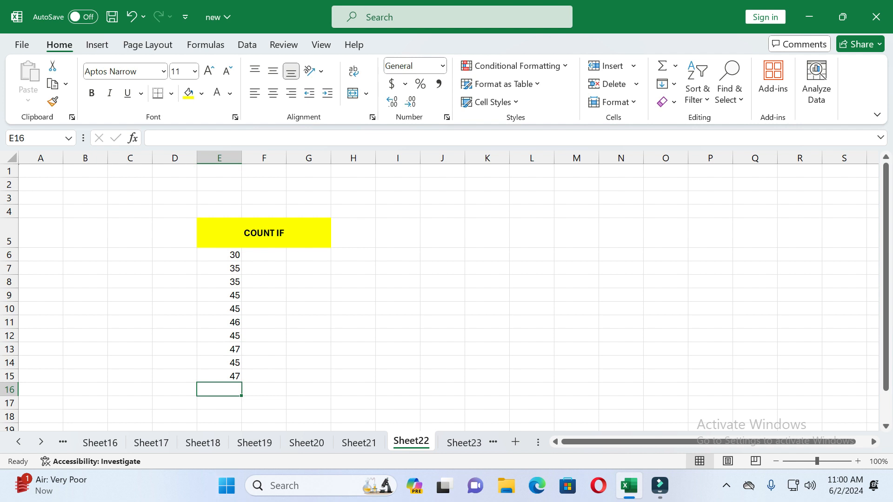
pyautogui.click(219, 403)
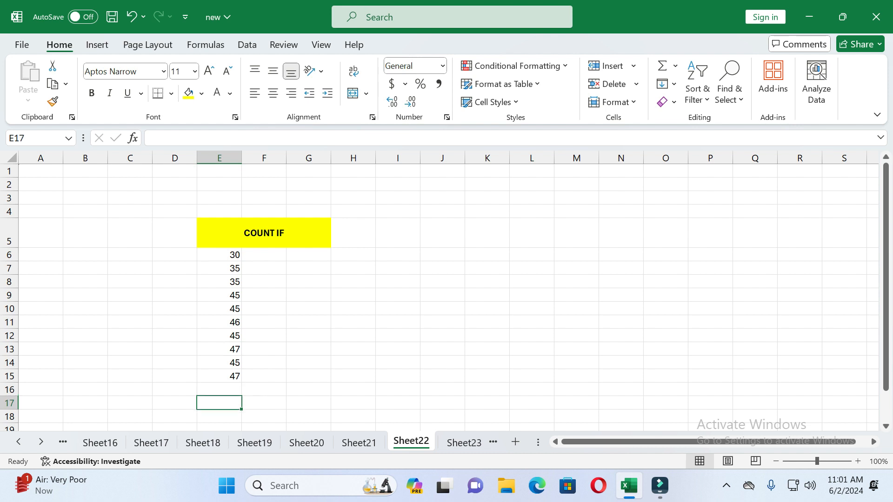
pyautogui.write('=')
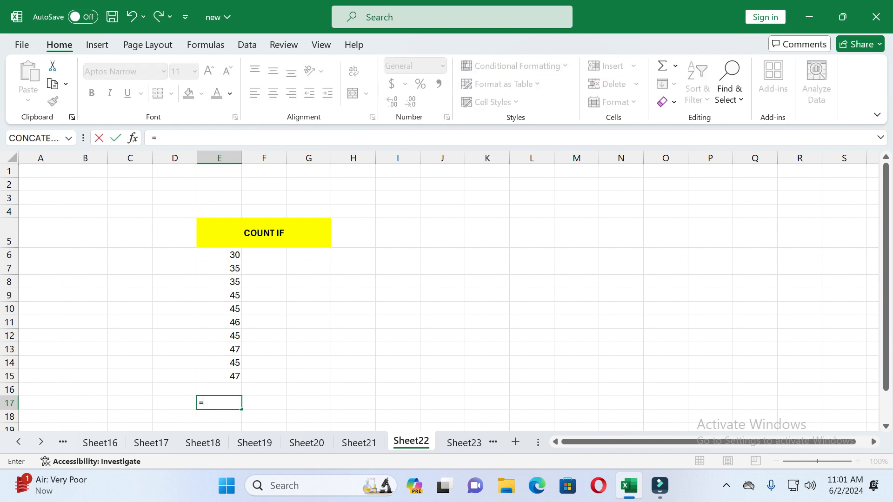
pyautogui.write('COU')
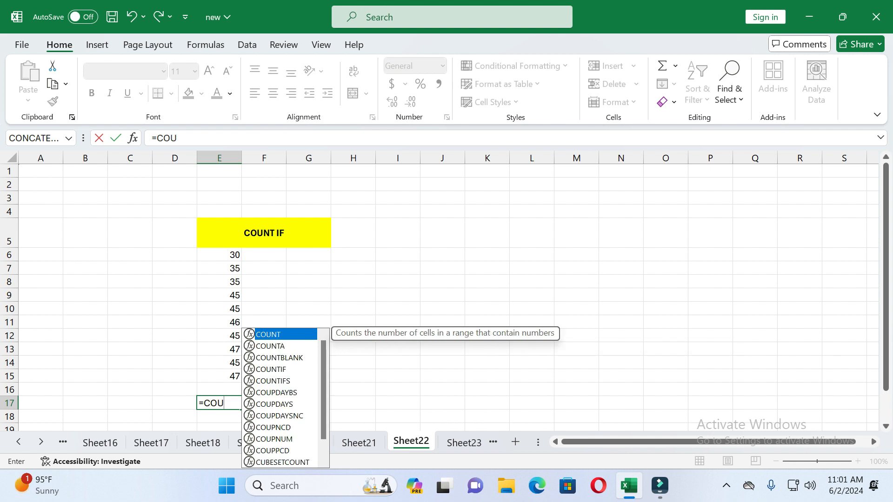
pyautogui.write('NT')
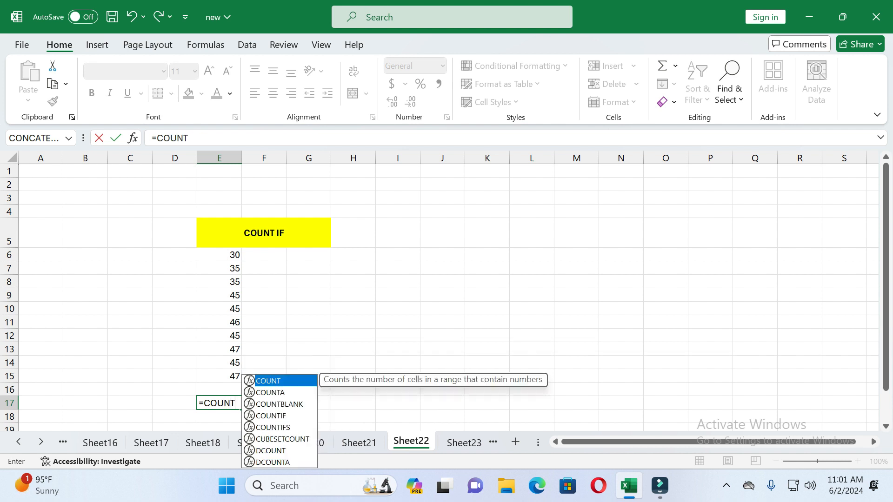
pyautogui.write('I')
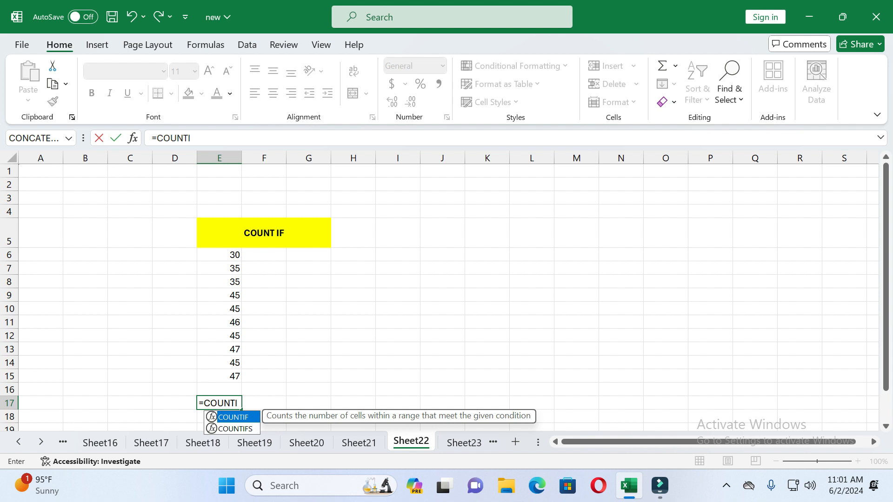
pyautogui.press('Tab')
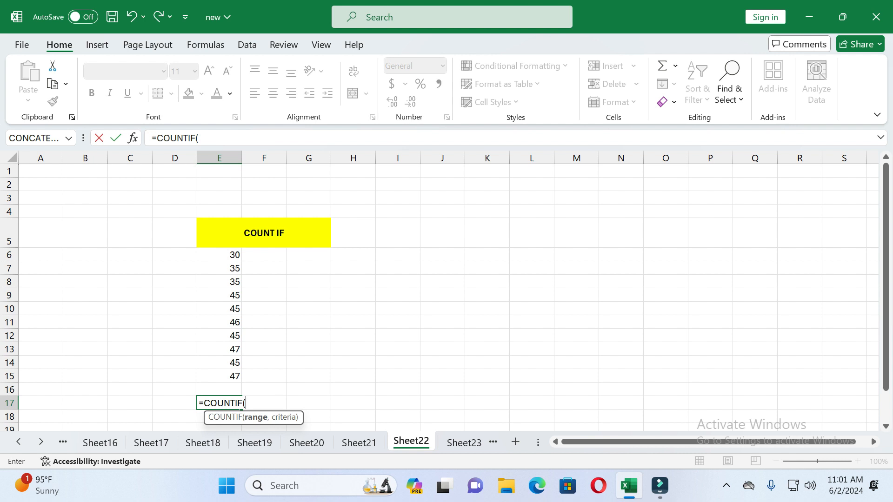
pyautogui.moveTo(223, 255); pyautogui.dragTo(231, 377)
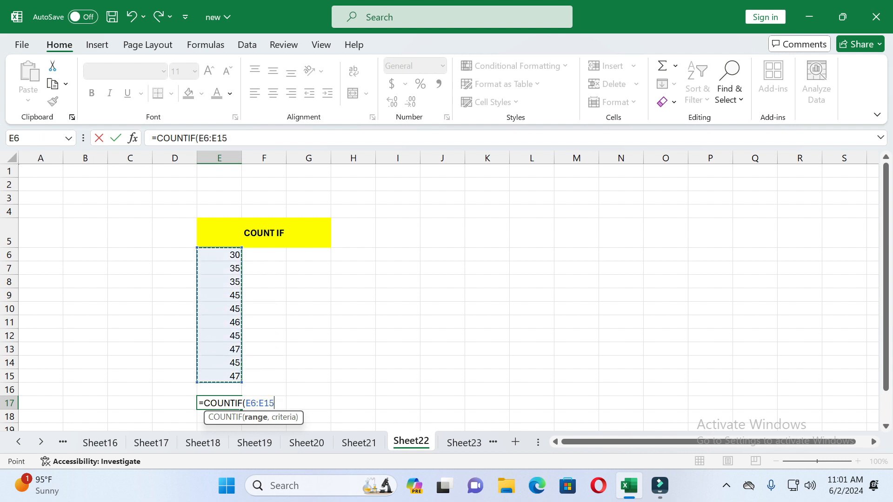
pyautogui.write(',')
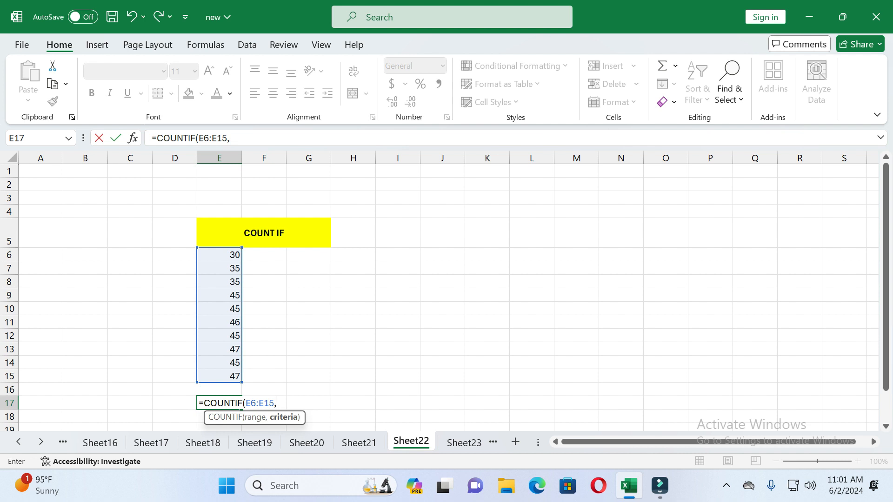
pyautogui.write('456')
pyautogui.press('BackSpace')
pyautogui.write(')')
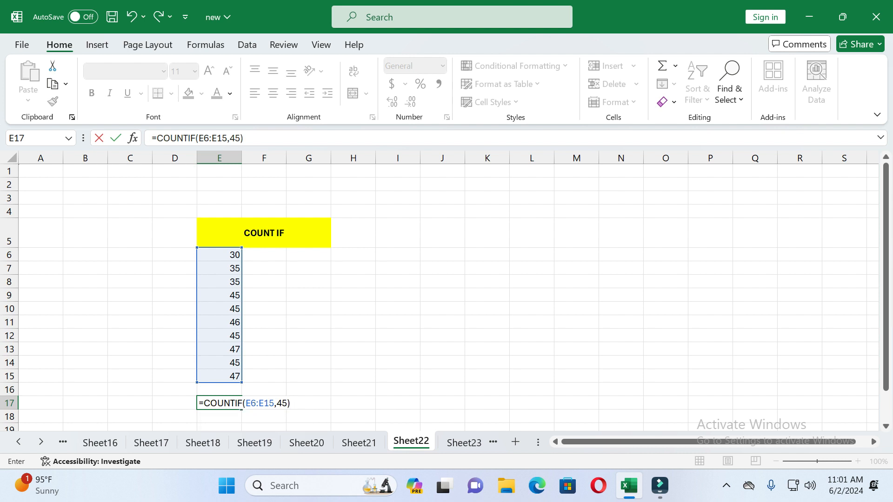
pyautogui.press('Return')
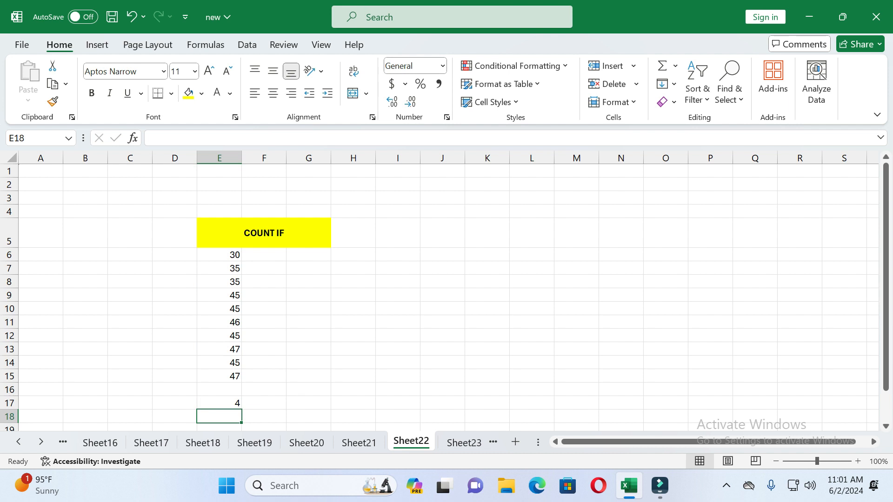
pyautogui.click(219, 404)
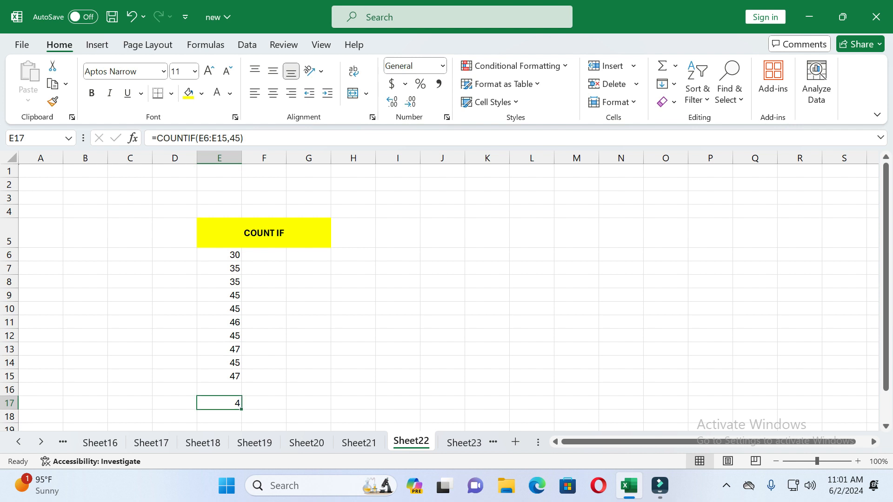
# On Sheet23, enter the formula =SUMIF(F6:F13,35) in F16 to add up only the values equal to 35 in the SUM IF column
pyautogui.click(464, 443)
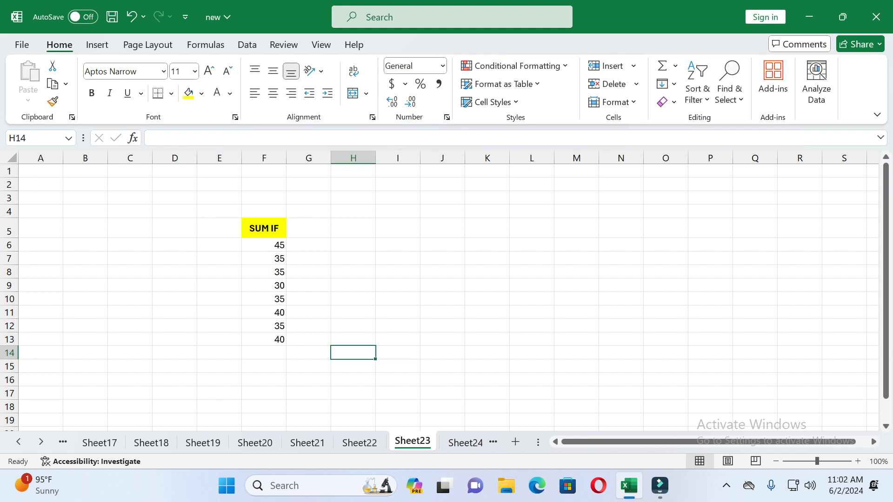
pyautogui.click(264, 380)
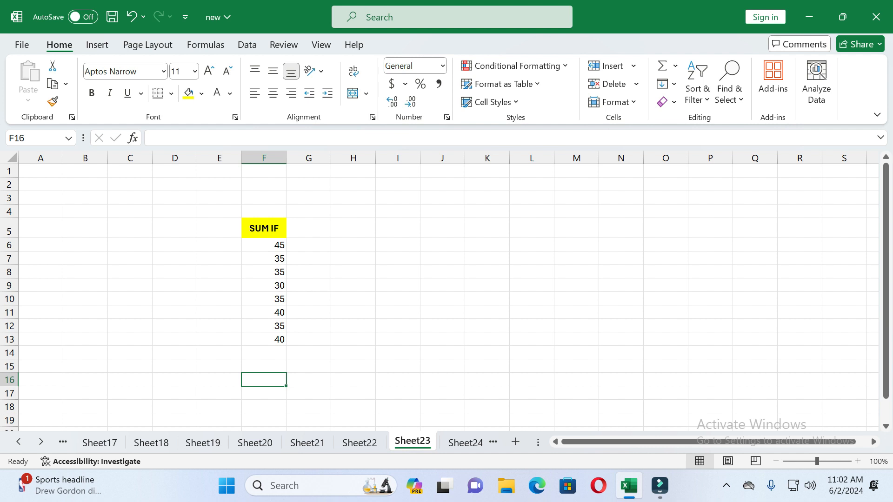
pyautogui.write('=')
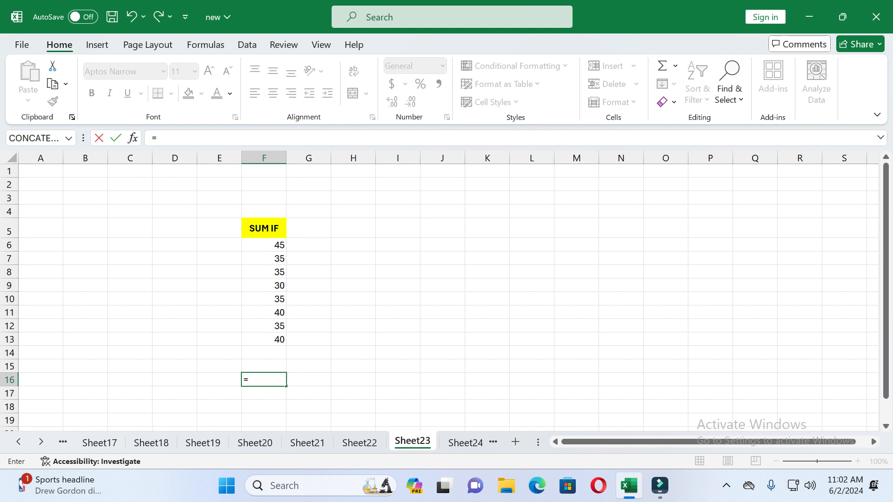
pyautogui.write('SUM')
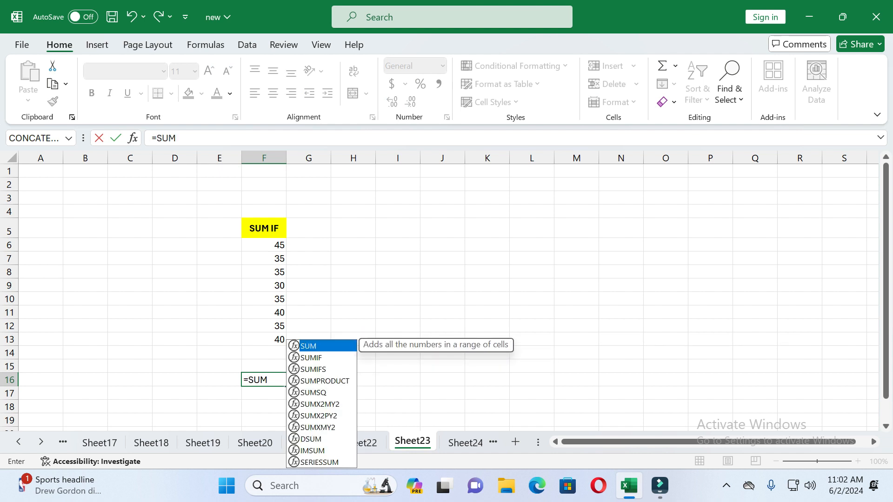
pyautogui.press('Down')
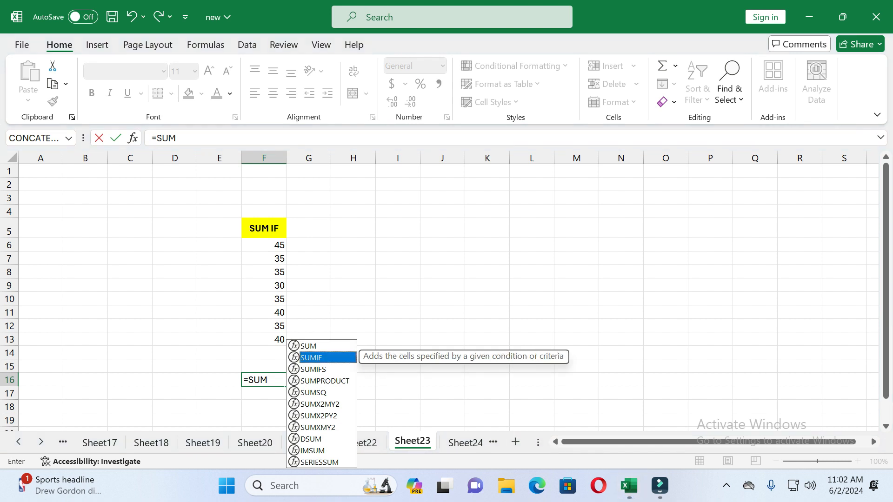
pyautogui.press('Tab')
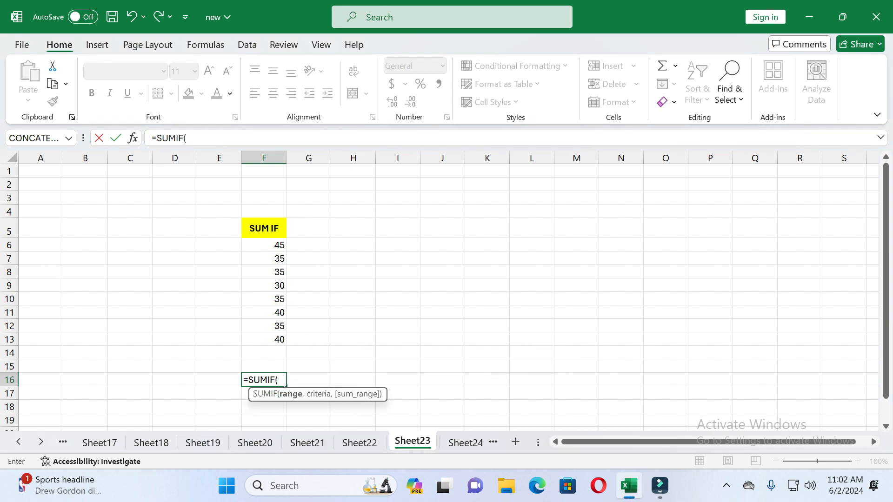
pyautogui.moveTo(269, 245); pyautogui.dragTo(274, 339)
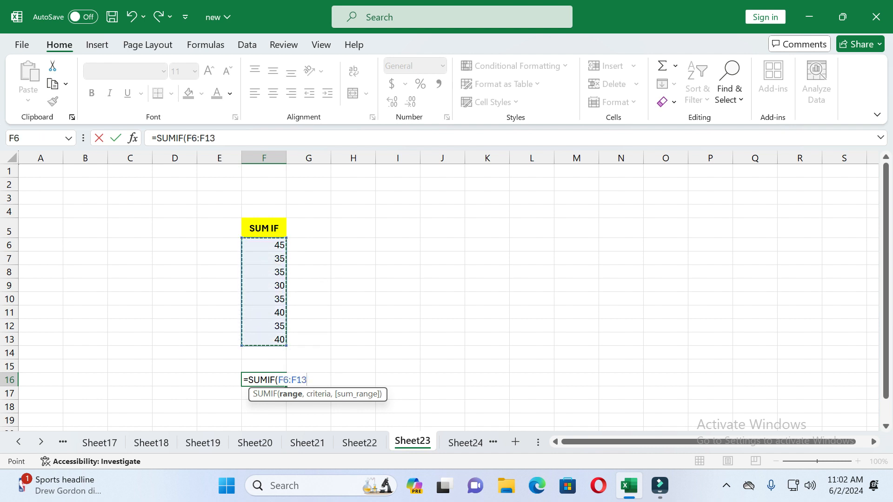
pyautogui.write(',')
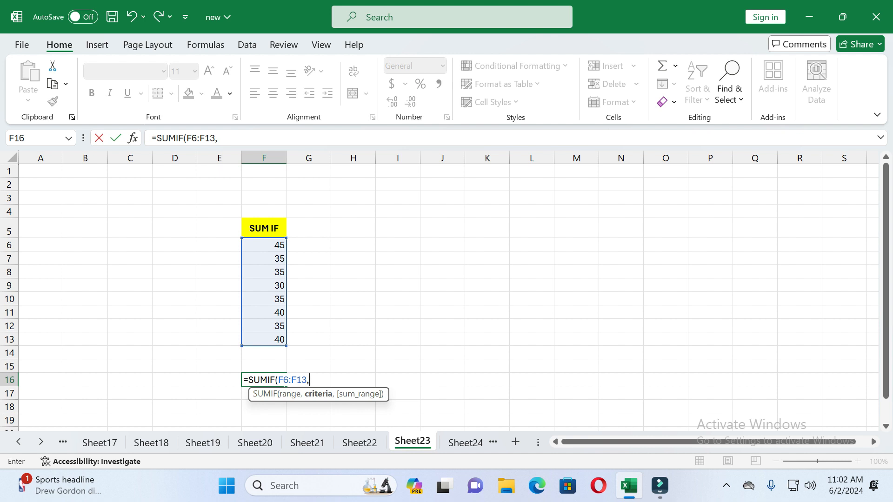
pyautogui.write('35')
pyautogui.write(')')
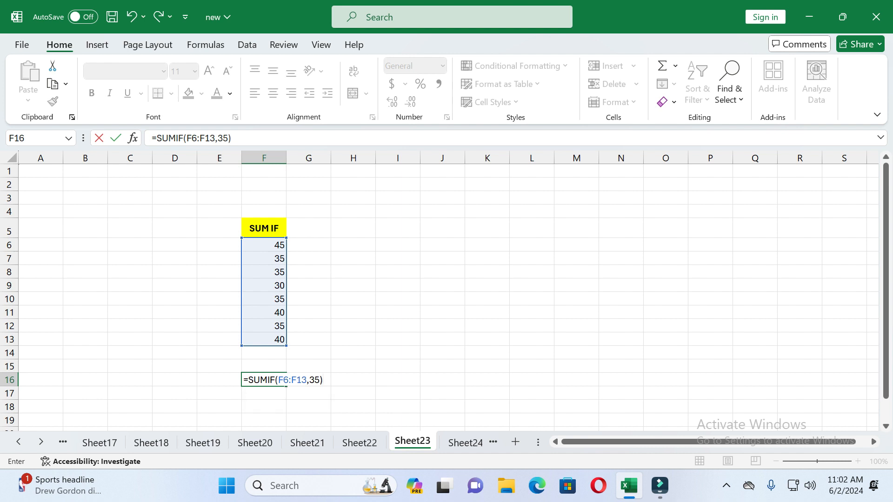
pyautogui.press('Return')
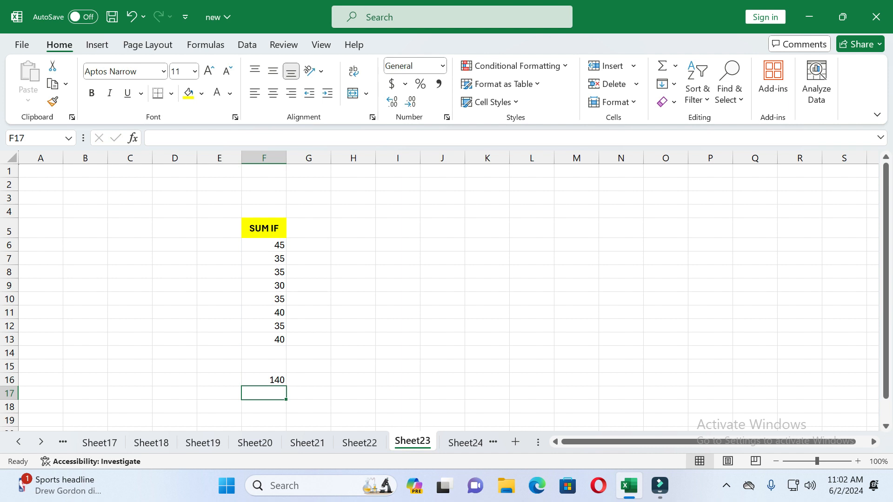
pyautogui.click(264, 367)
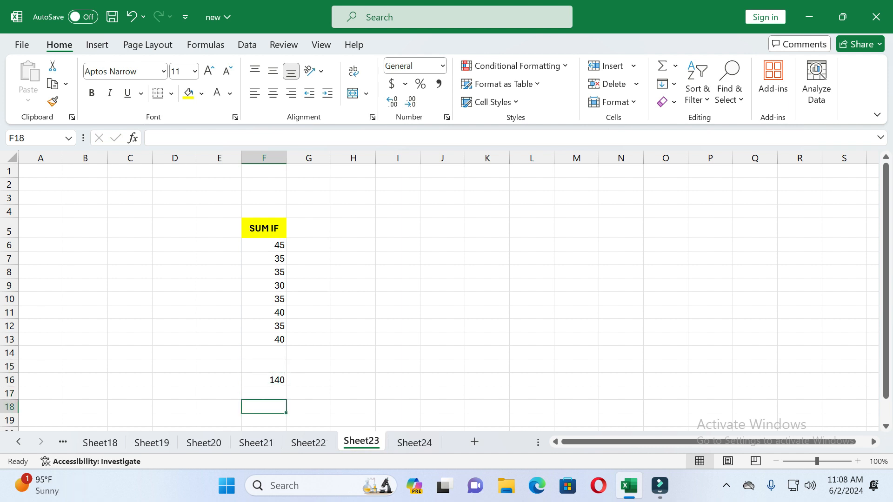